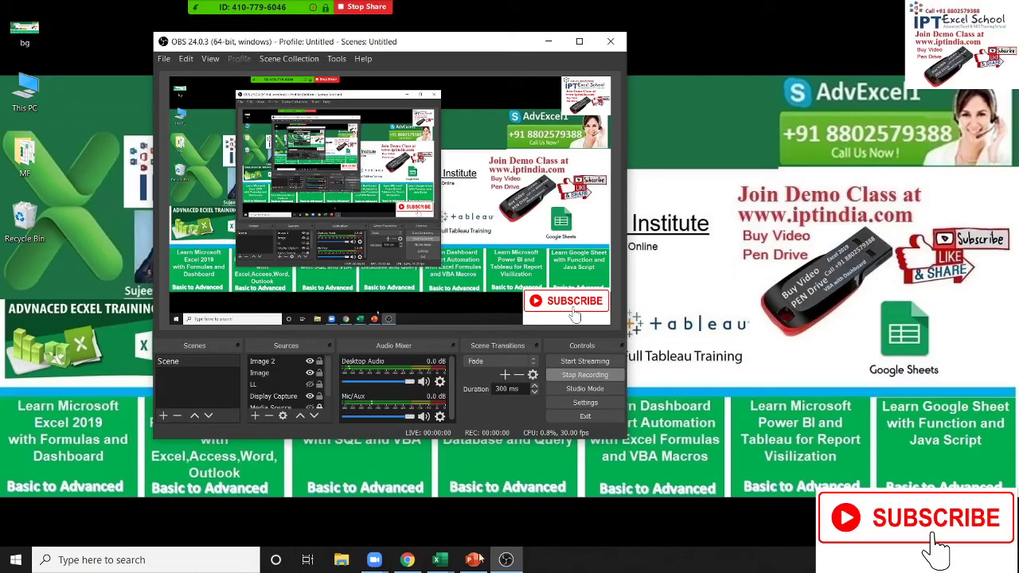
# Minimize the OBS window and launch PowerPoint from the taskbar
pyautogui.click(548, 40)
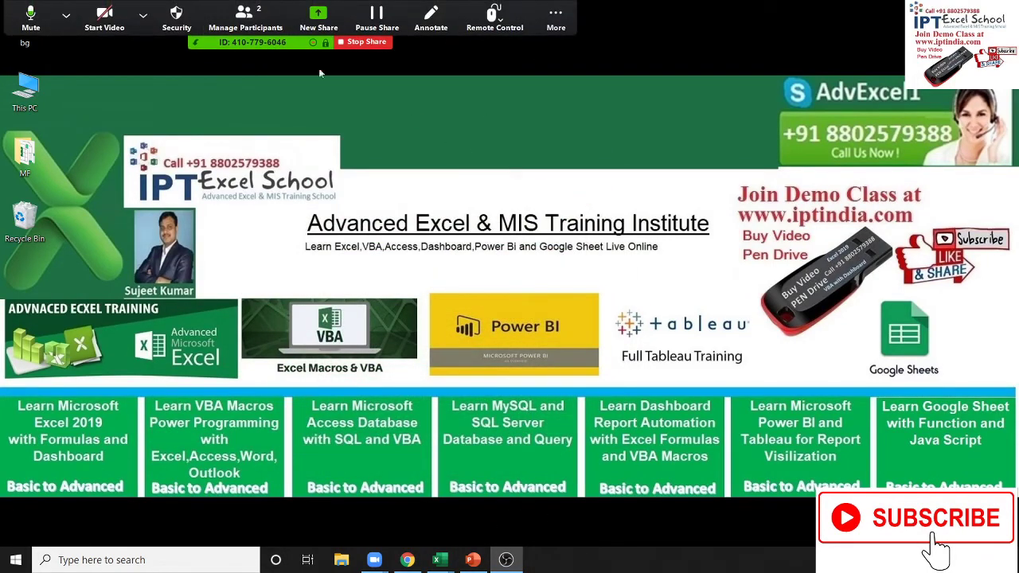
pyautogui.click(472, 562)
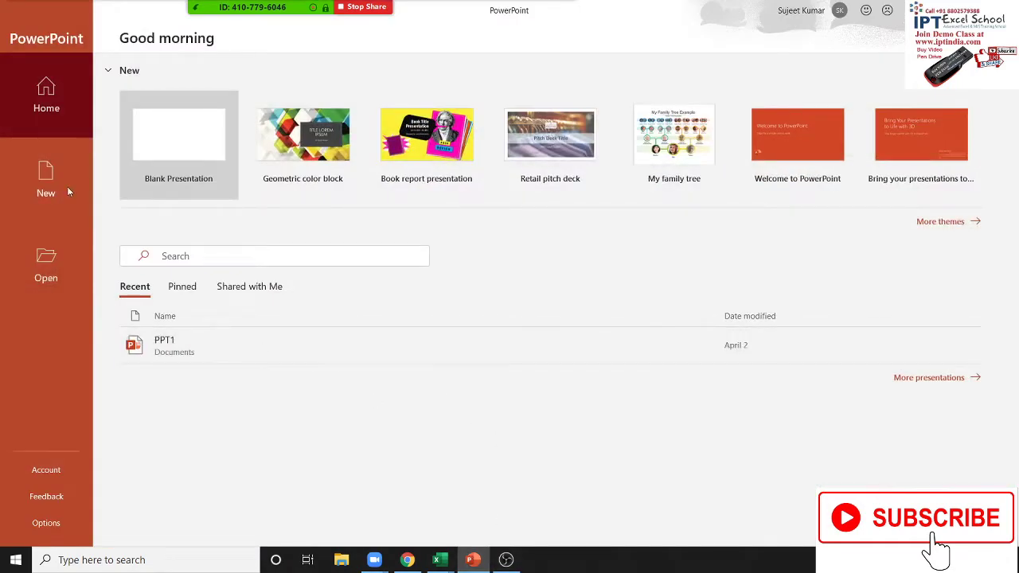
# Create a blank presentation and delete its title and subtitle placeholders
pyautogui.click(147, 141)
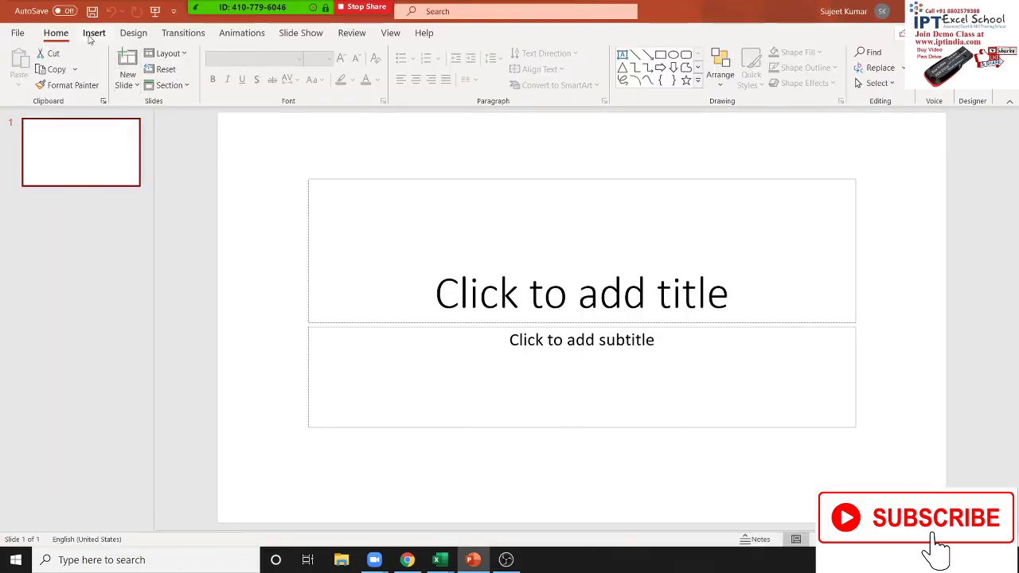
pyautogui.click(93, 34)
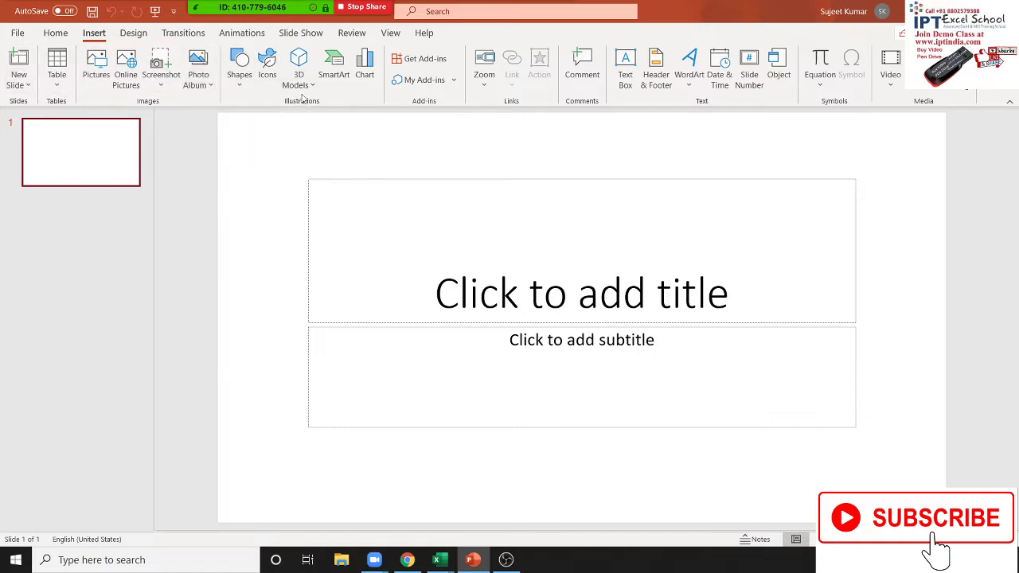
pyautogui.click(644, 180)
pyautogui.click(641, 177)
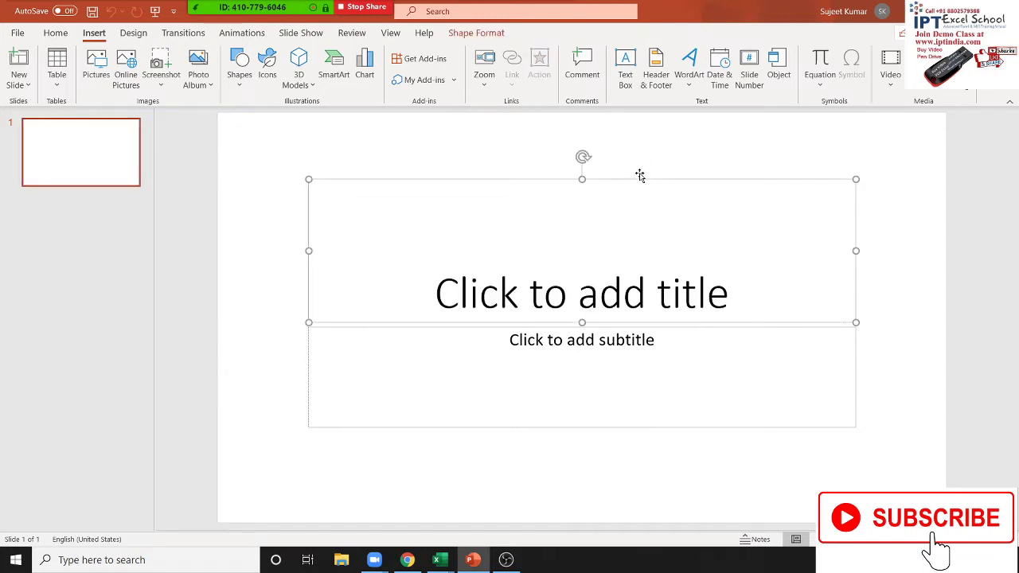
pyautogui.press('Delete')
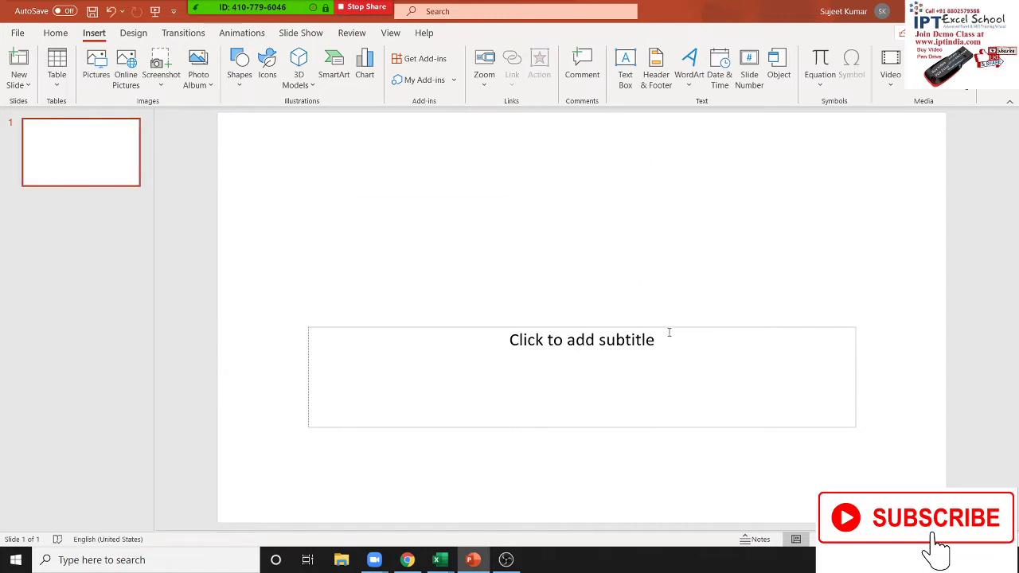
pyautogui.click(668, 329)
pyautogui.press('Delete')
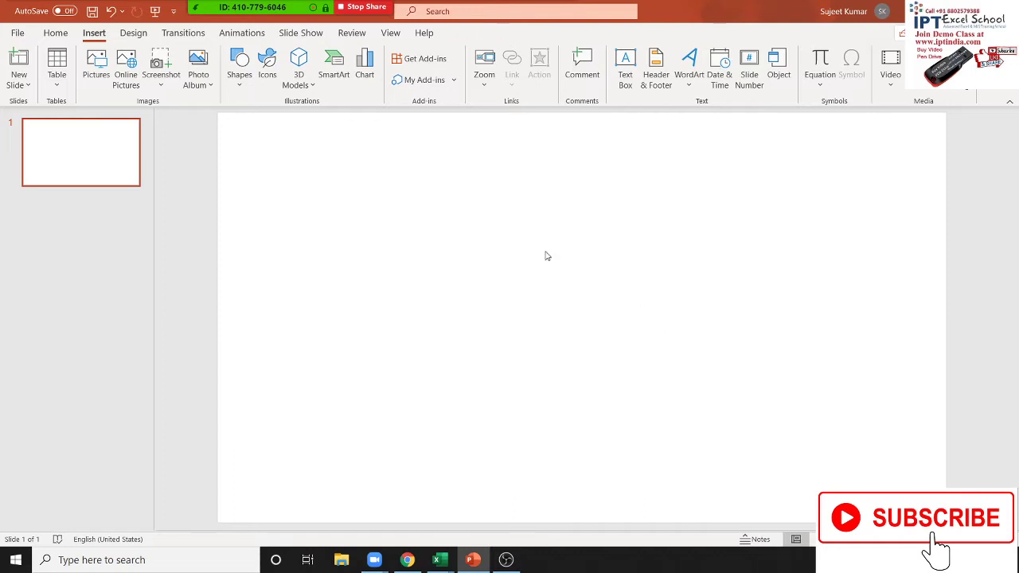
# Browse the Shapes gallery and close it without adding a shape
pyautogui.click(236, 88)
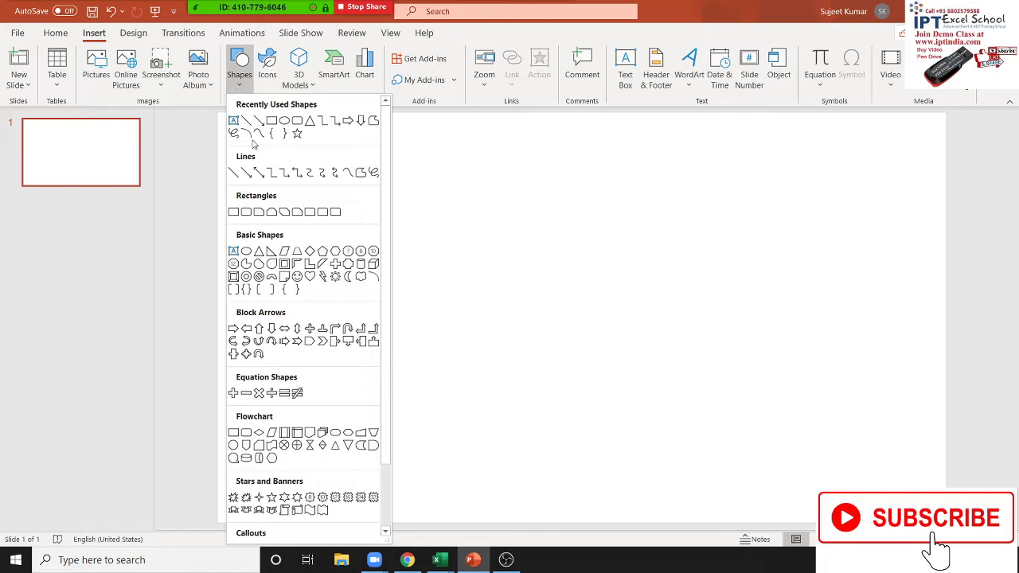
pyautogui.scroll(-2, 313, 256)
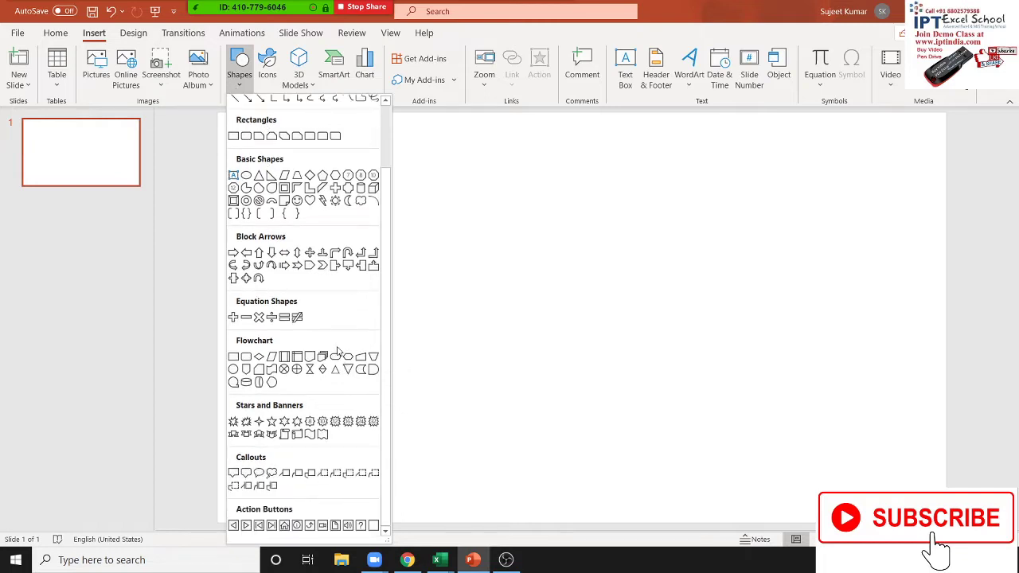
pyautogui.scroll(2, 341, 342)
pyautogui.scroll(-1, 343, 155)
pyautogui.click(456, 192)
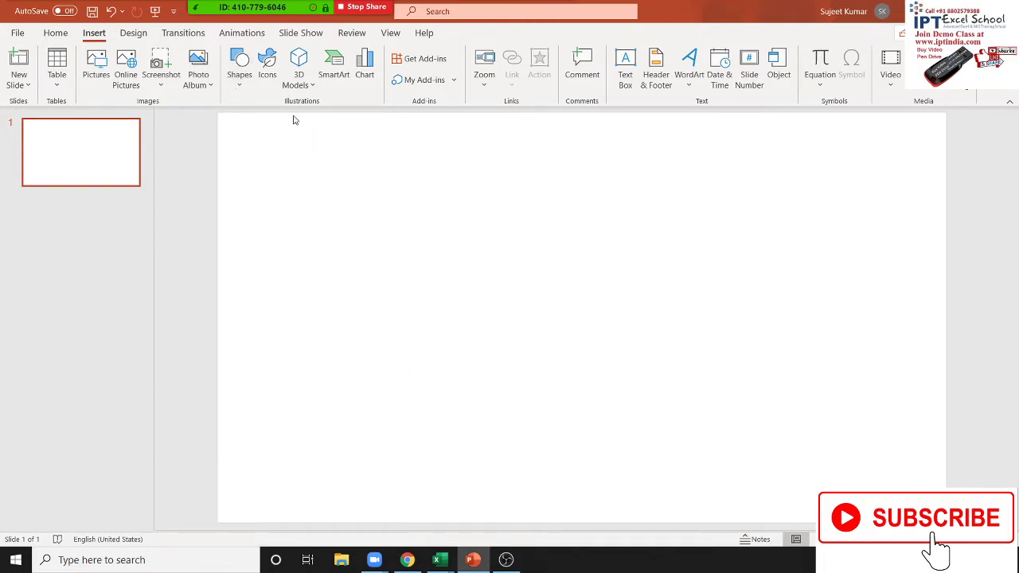
# Open the Insert Icons dialog and scroll through categories like Bugs, Buildings and Business
pyautogui.click(271, 68)
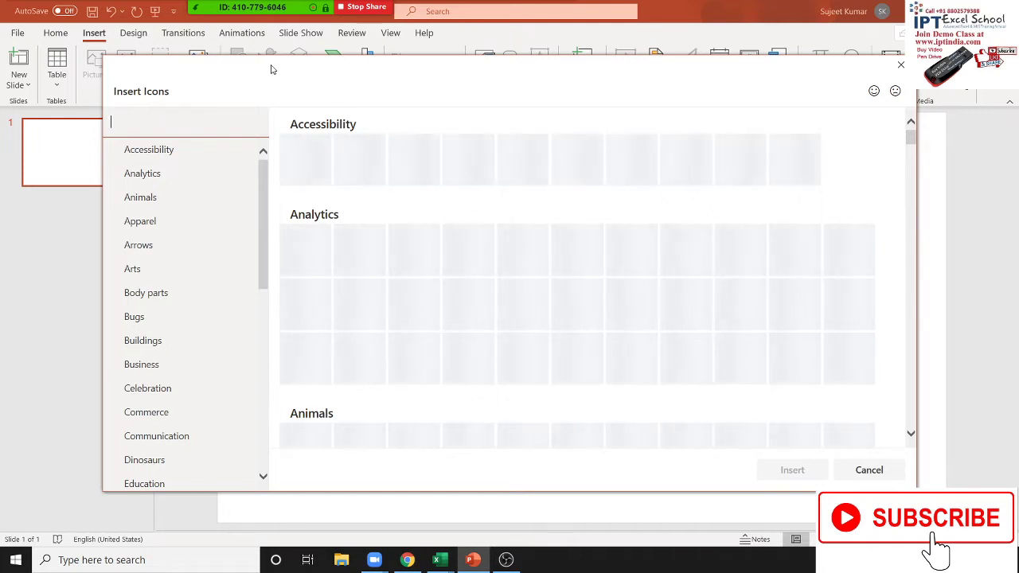
pyautogui.scroll(-2, 512, 250)
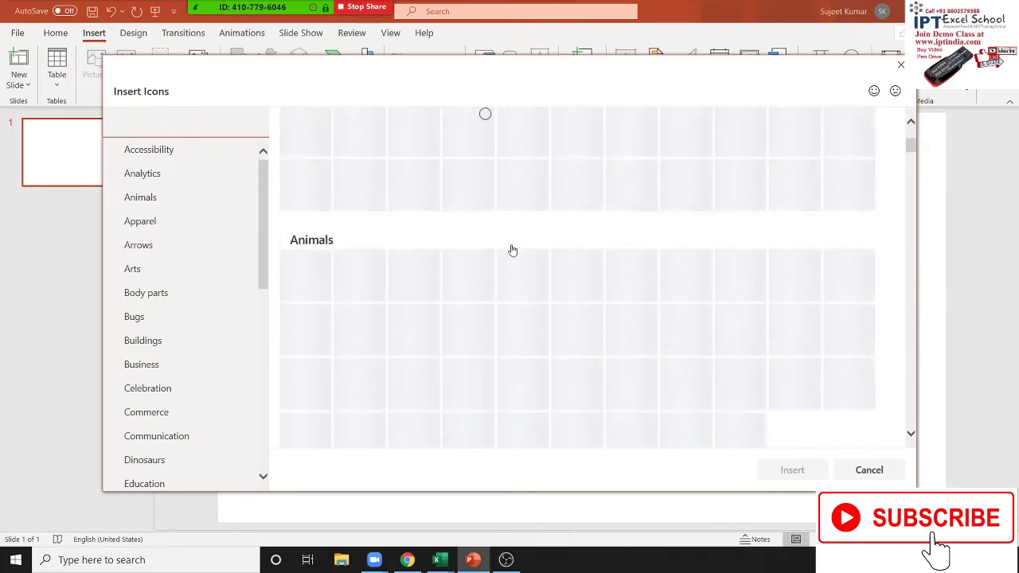
pyautogui.scroll(-5, 512, 250)
pyautogui.scroll(-5, 512, 250)
pyautogui.scroll(-5, 512, 257)
pyautogui.scroll(-3, 512, 256)
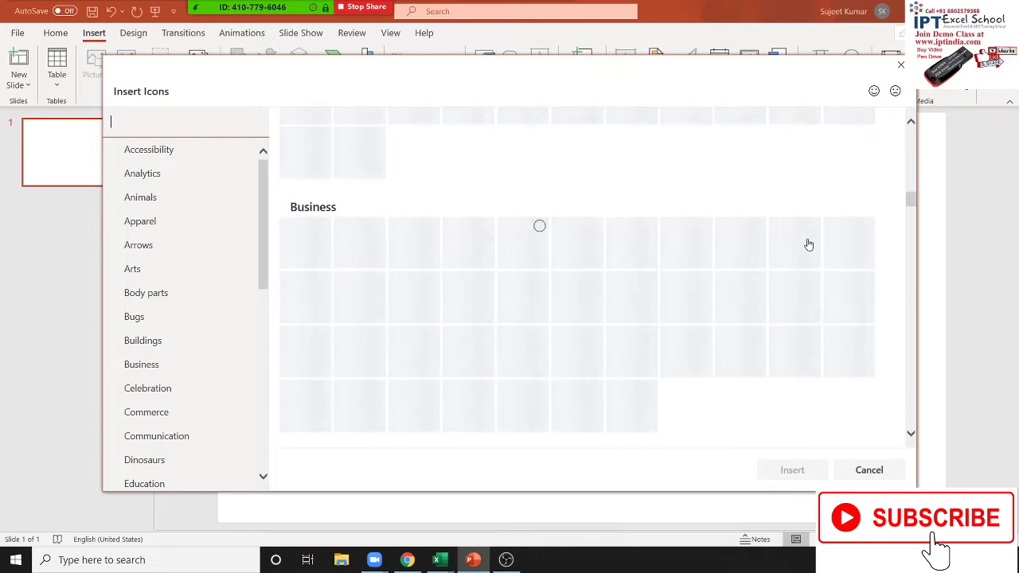
pyautogui.moveTo(911, 199); pyautogui.dragTo(912, 136)
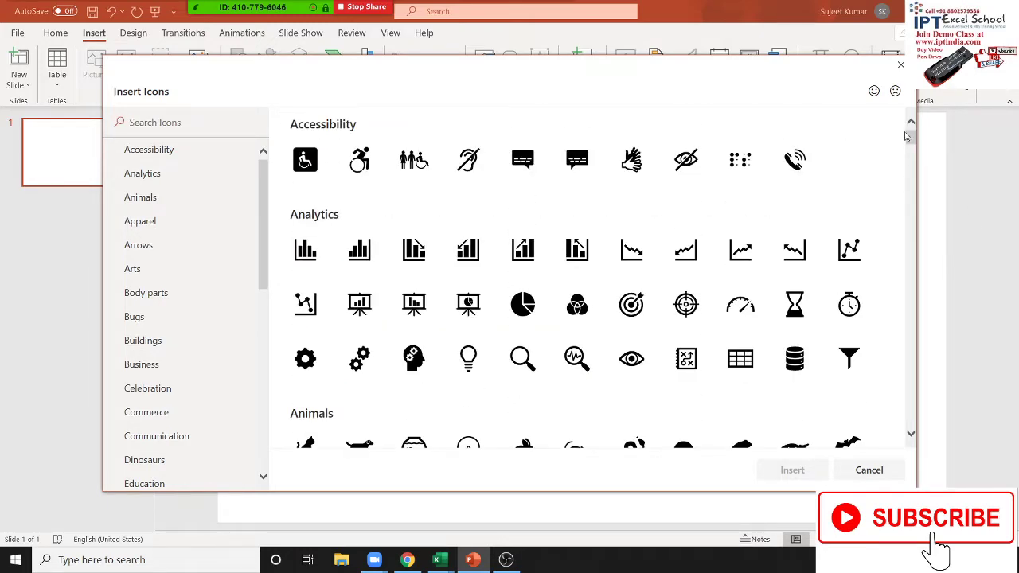
pyautogui.moveTo(910, 140); pyautogui.dragTo(912, 133)
pyautogui.scroll(-3, 835, 181)
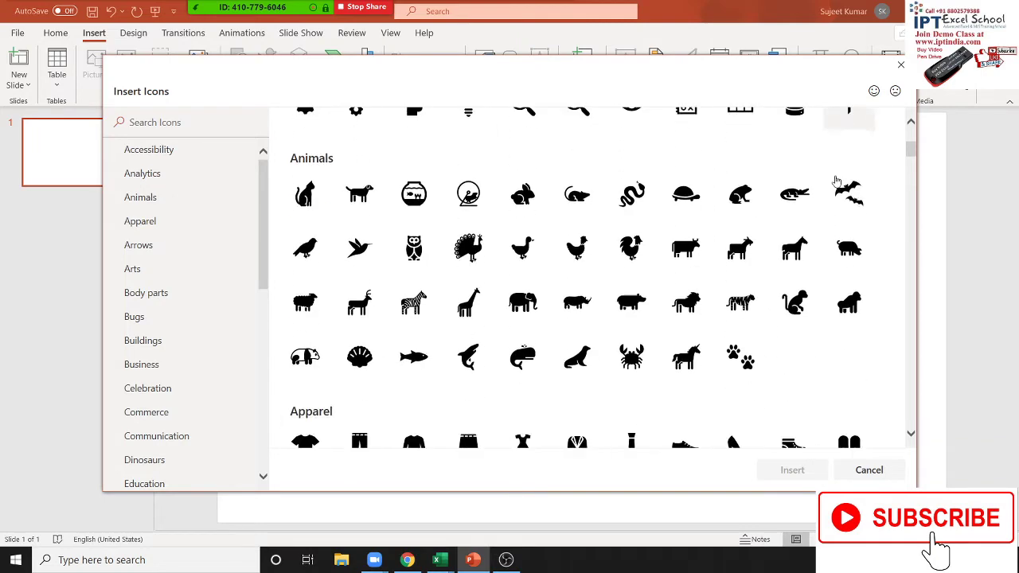
pyautogui.scroll(-2, 834, 179)
pyautogui.scroll(-1, 834, 178)
pyautogui.scroll(-2, 834, 178)
pyautogui.scroll(-2, 832, 175)
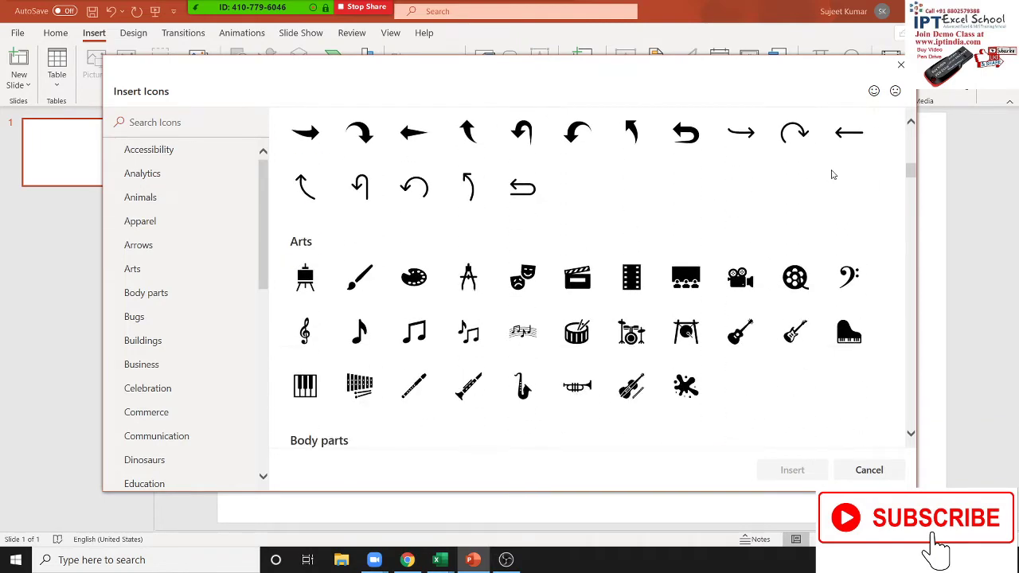
pyautogui.scroll(-2, 833, 174)
pyautogui.scroll(-1, 833, 174)
pyautogui.scroll(-1, 832, 174)
pyautogui.scroll(-1, 831, 174)
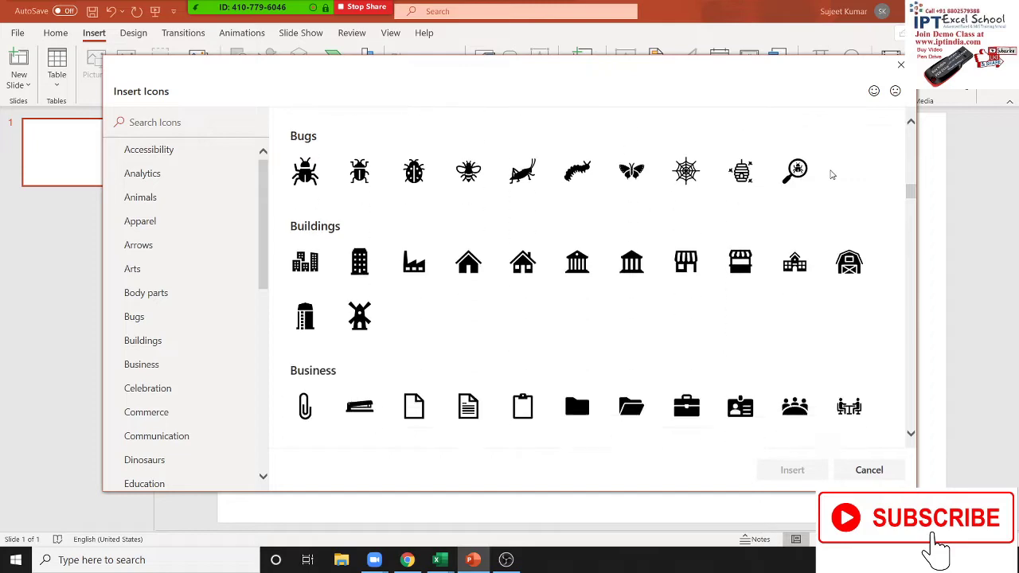
pyautogui.scroll(-1, 830, 174)
pyautogui.scroll(-2, 831, 174)
pyautogui.scroll(-1, 828, 174)
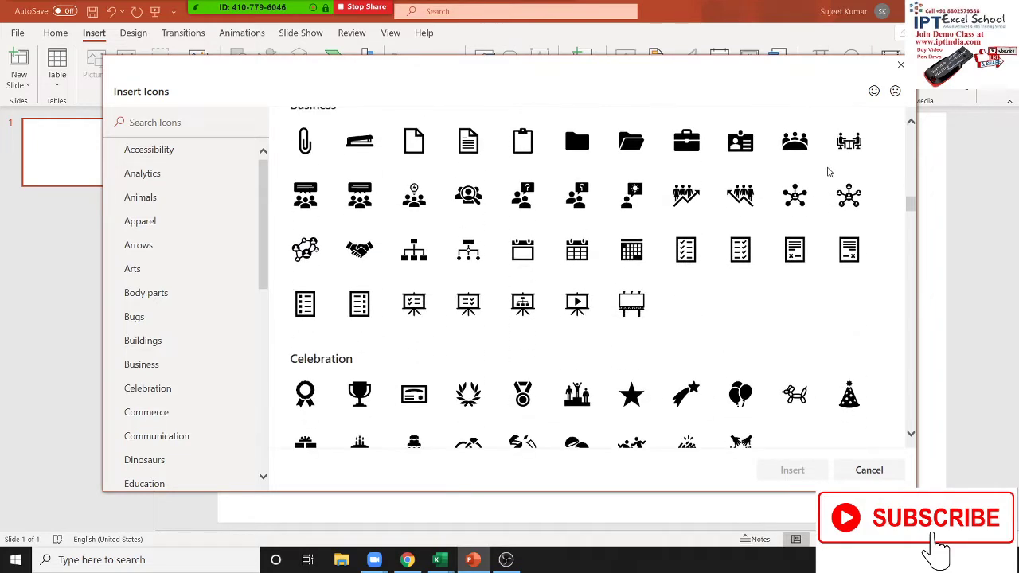
pyautogui.scroll(-2, 827, 172)
pyautogui.scroll(-2, 826, 171)
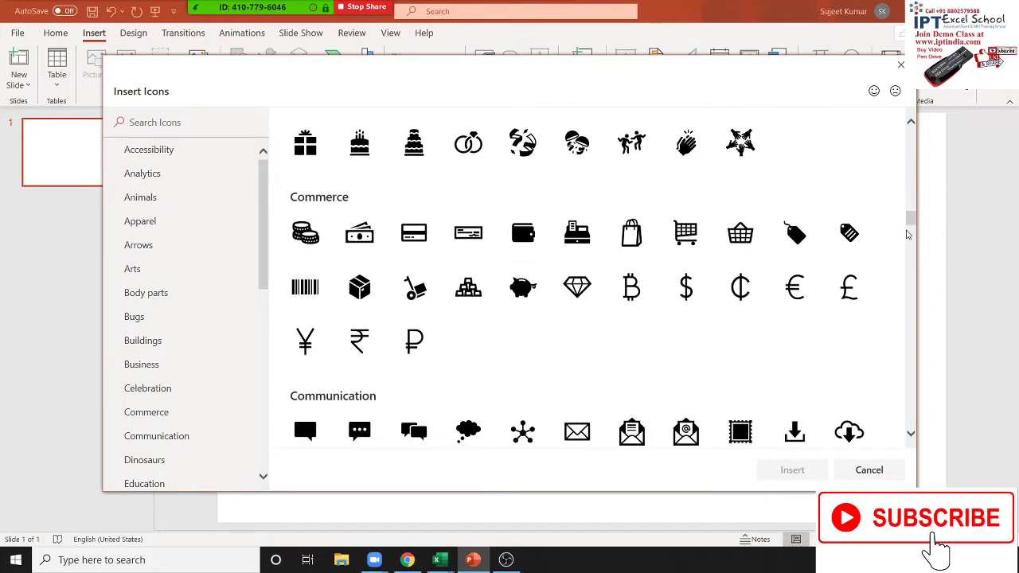
pyautogui.moveTo(911, 219)
pyautogui.mouseDown()
pyautogui.moveTo(928, 140)
pyautogui.moveTo(928, 198)
pyautogui.moveTo(917, 193)
pyautogui.mouseUp()
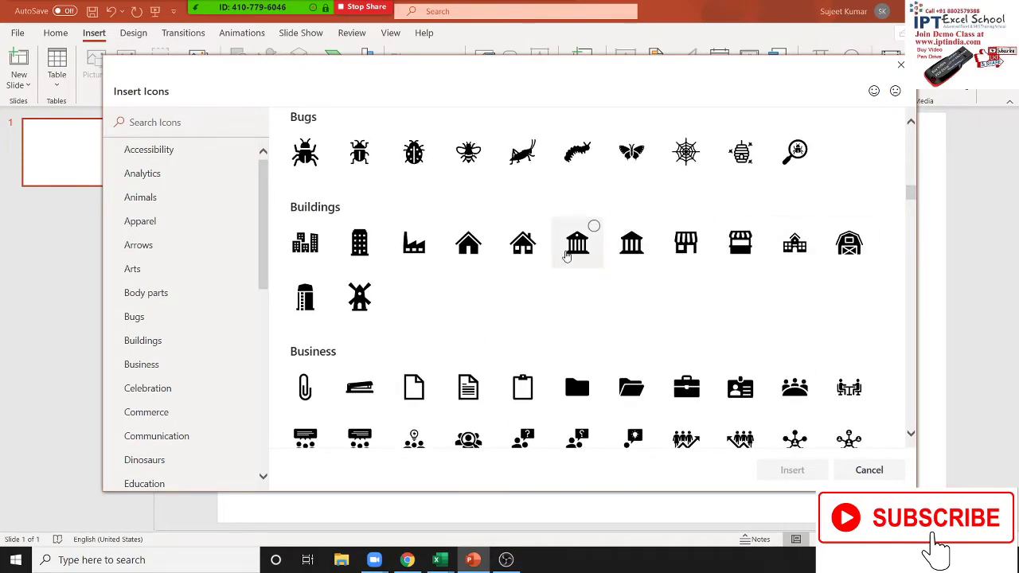
# Select the museum icon under Buildings and the open-folder icon under Business
pyautogui.click(567, 255)
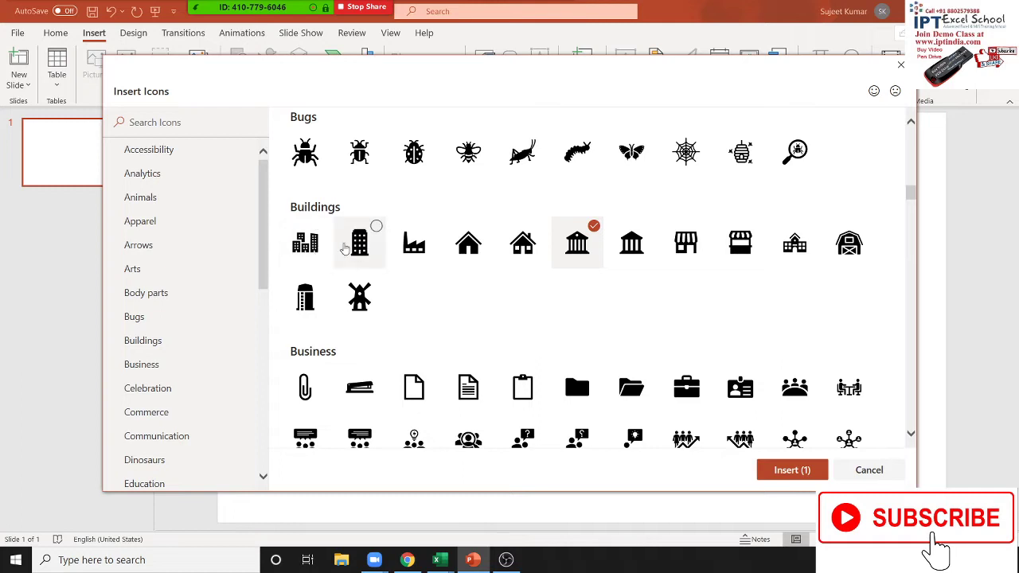
pyautogui.scroll(-1, 581, 276)
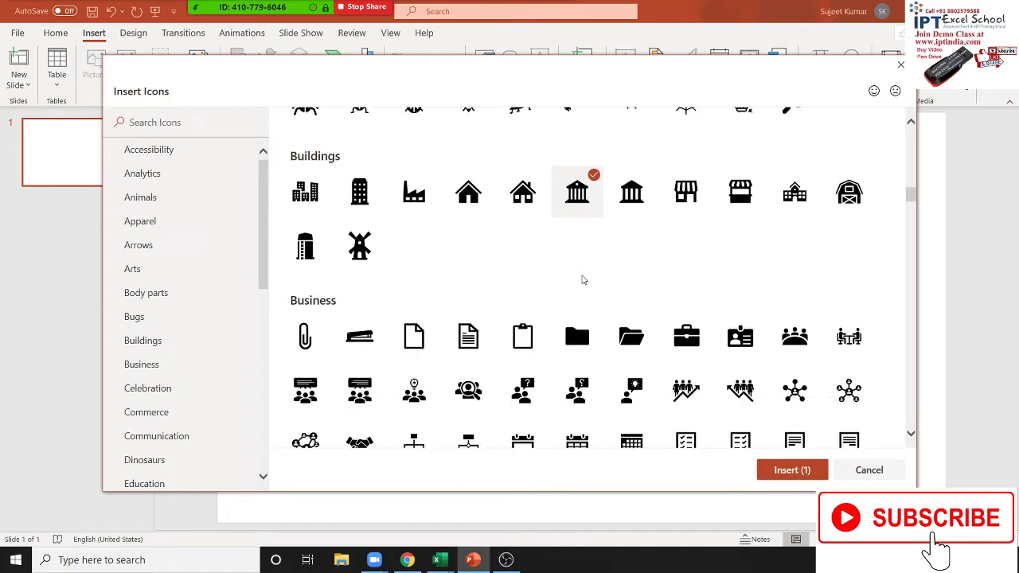
pyautogui.scroll(-1, 582, 280)
pyautogui.scroll(-3, 597, 303)
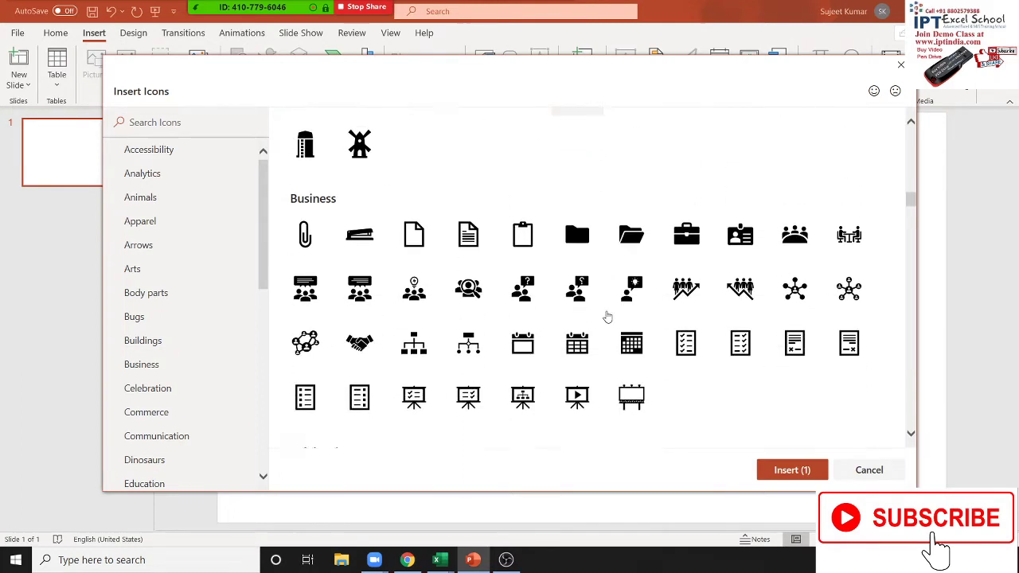
pyautogui.scroll(-3, 607, 316)
pyautogui.scroll(-2, 607, 317)
pyautogui.scroll(4, 603, 308)
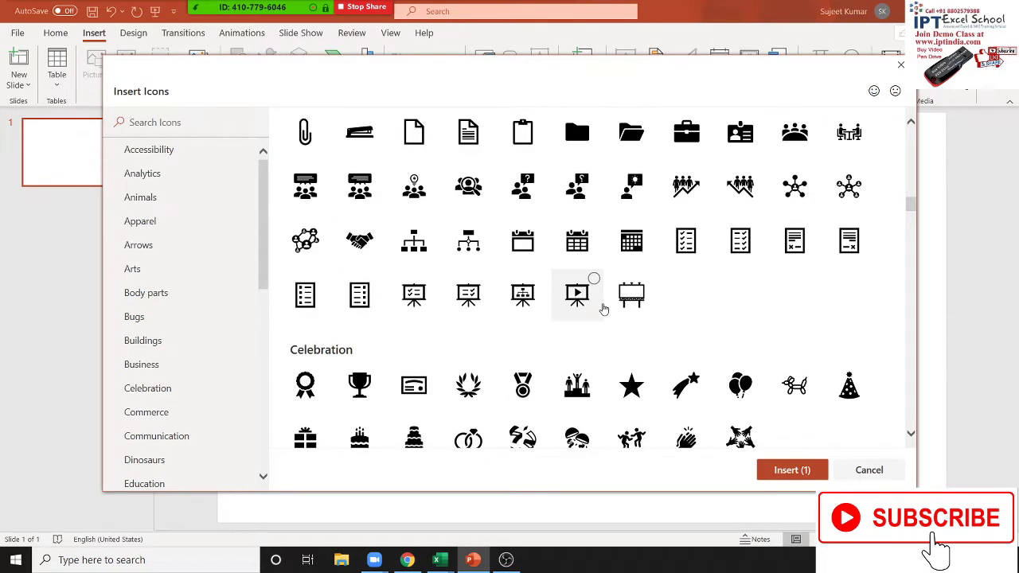
pyautogui.scroll(1, 603, 305)
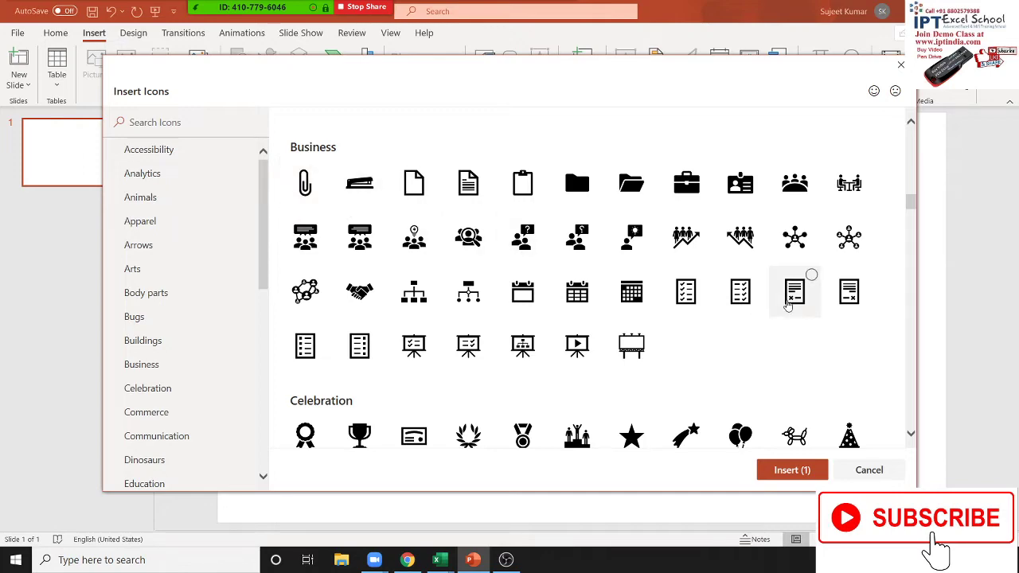
pyautogui.scroll(-3, 784, 300)
pyautogui.scroll(-2, 784, 300)
pyautogui.scroll(-2, 784, 300)
pyautogui.scroll(4, 785, 300)
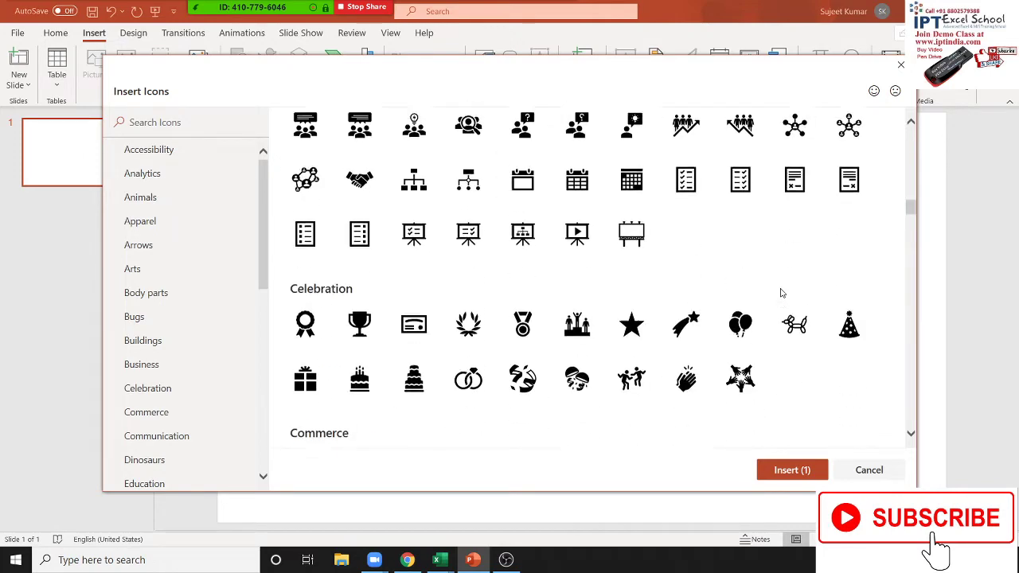
pyautogui.scroll(-2, 783, 296)
pyautogui.scroll(1, 781, 293)
pyautogui.scroll(1, 781, 293)
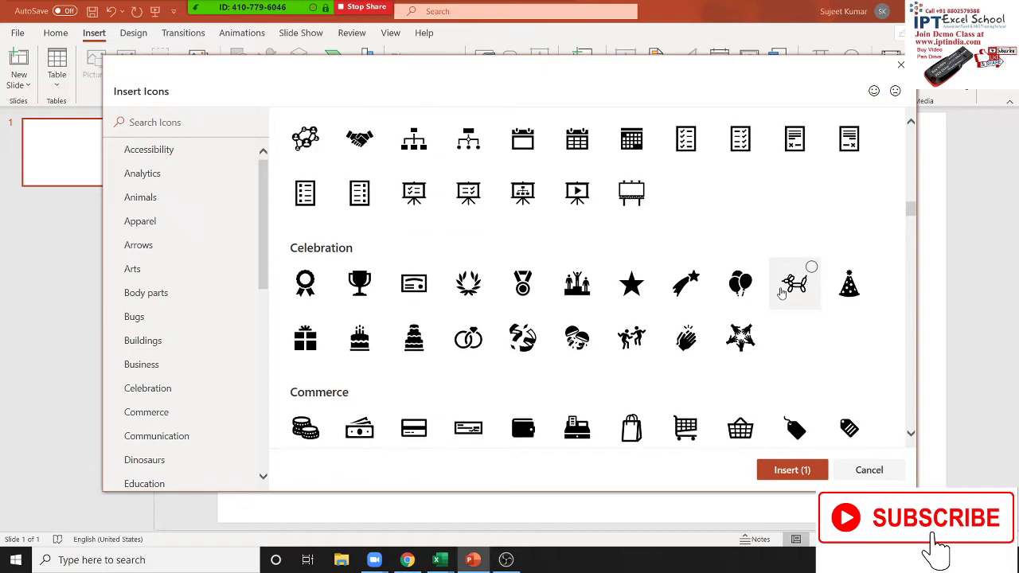
pyautogui.scroll(2, 781, 293)
pyautogui.scroll(1, 781, 292)
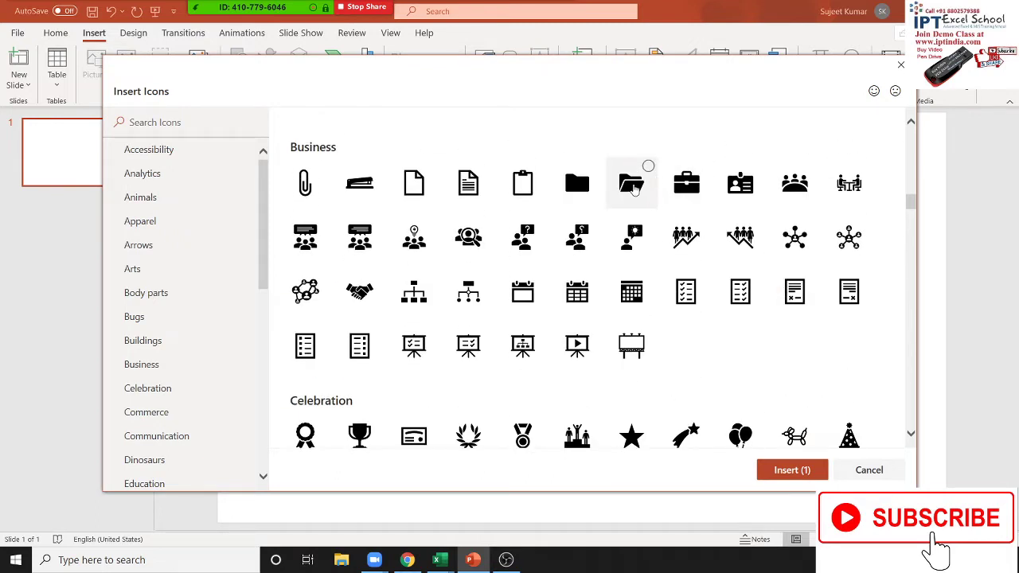
pyautogui.click(633, 182)
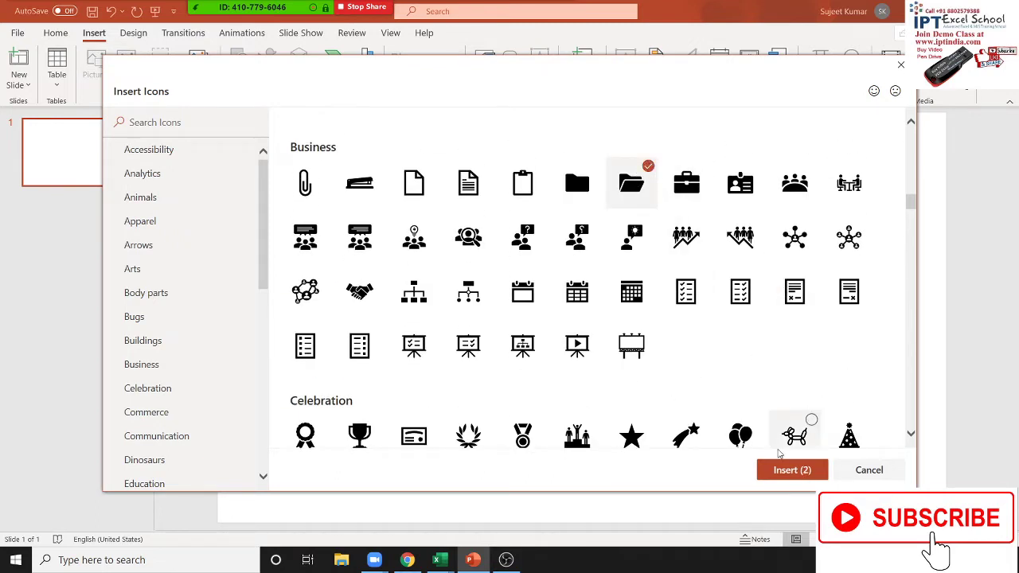
# Insert both icons, delete the museum icon, and move the folder icon top-right
pyautogui.click(792, 471)
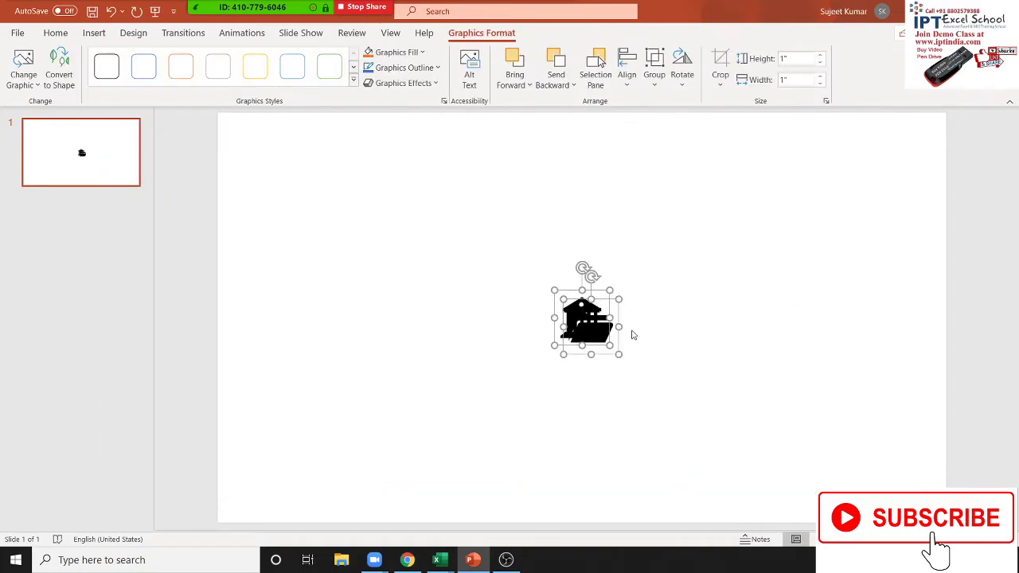
pyautogui.moveTo(498, 335); pyautogui.dragTo(702, 221)
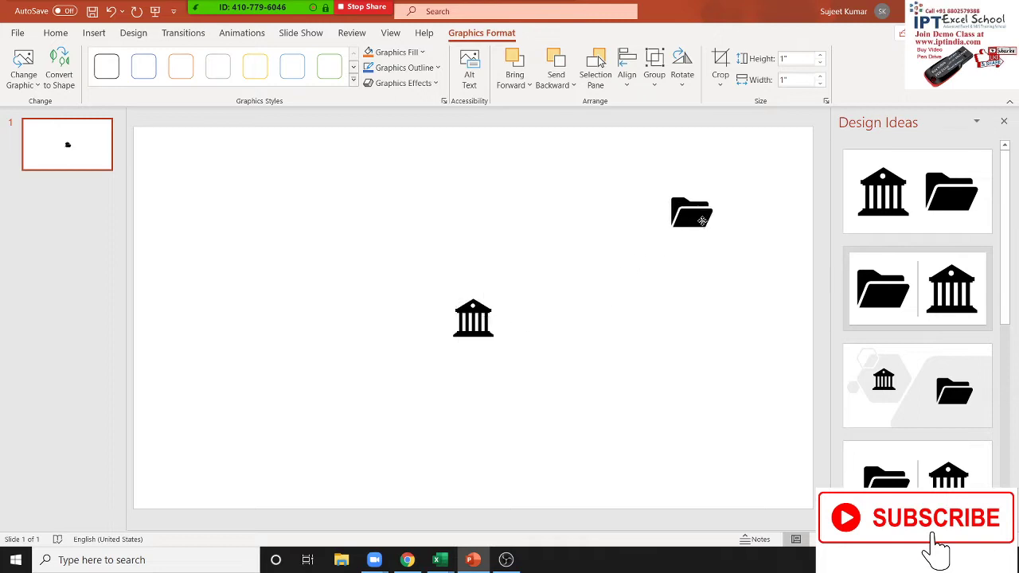
pyautogui.click(487, 311)
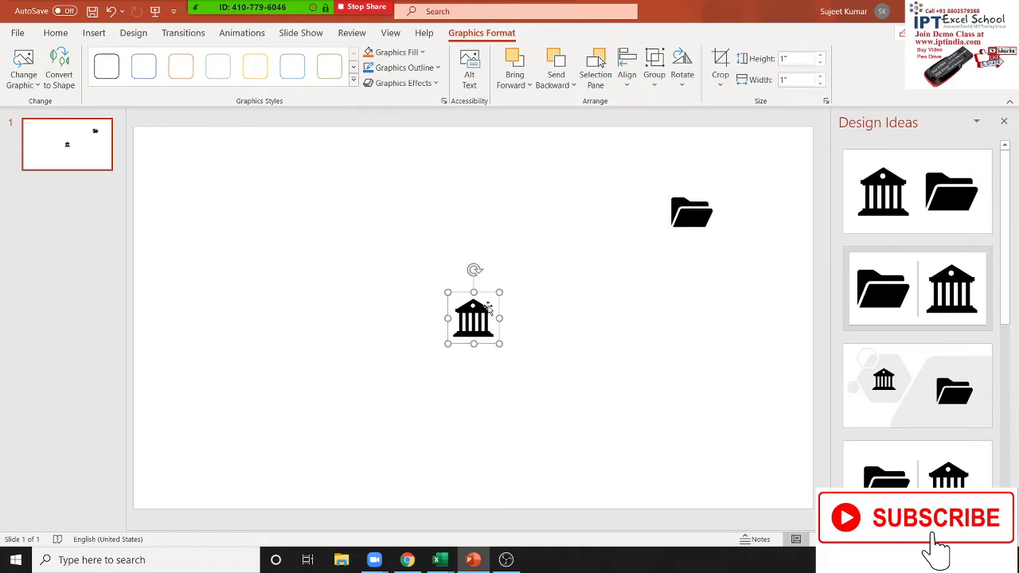
pyautogui.press('Delete')
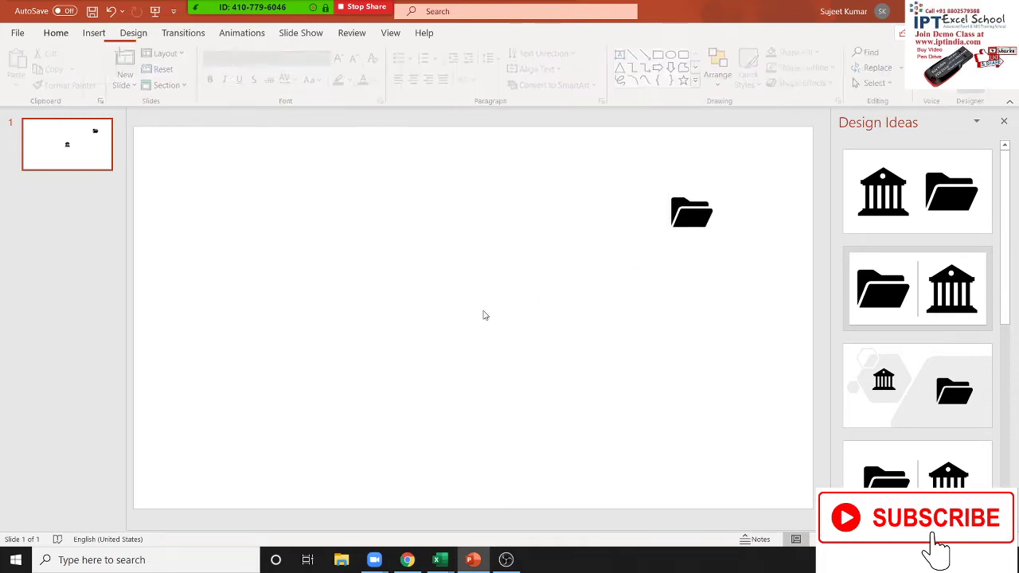
pyautogui.moveTo(691, 214); pyautogui.dragTo(774, 169)
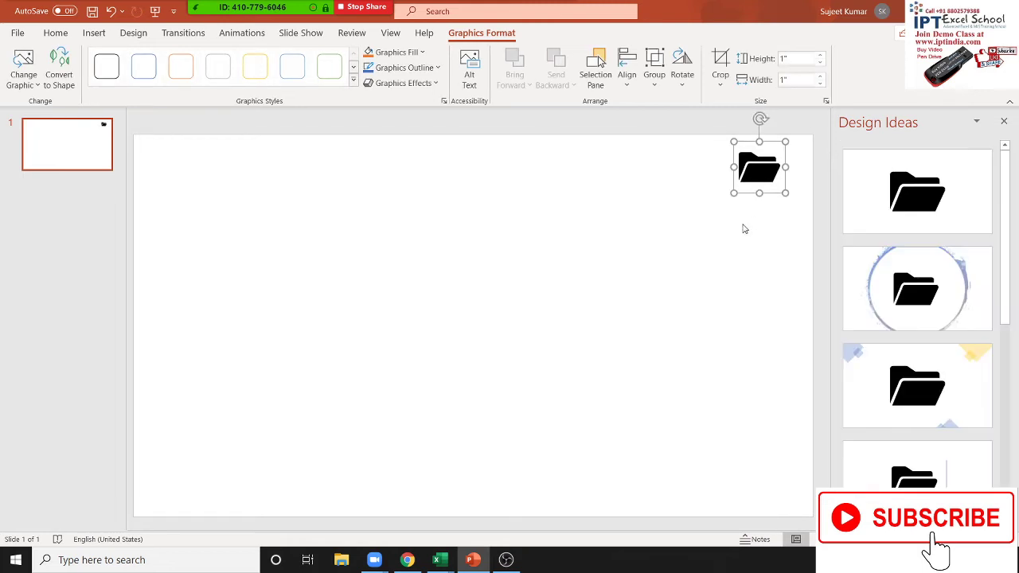
pyautogui.click(736, 239)
pyautogui.click(771, 159)
# Hyperlink the open-folder icon to the Zoom folder in Documents
pyautogui.rightClick(769, 166)
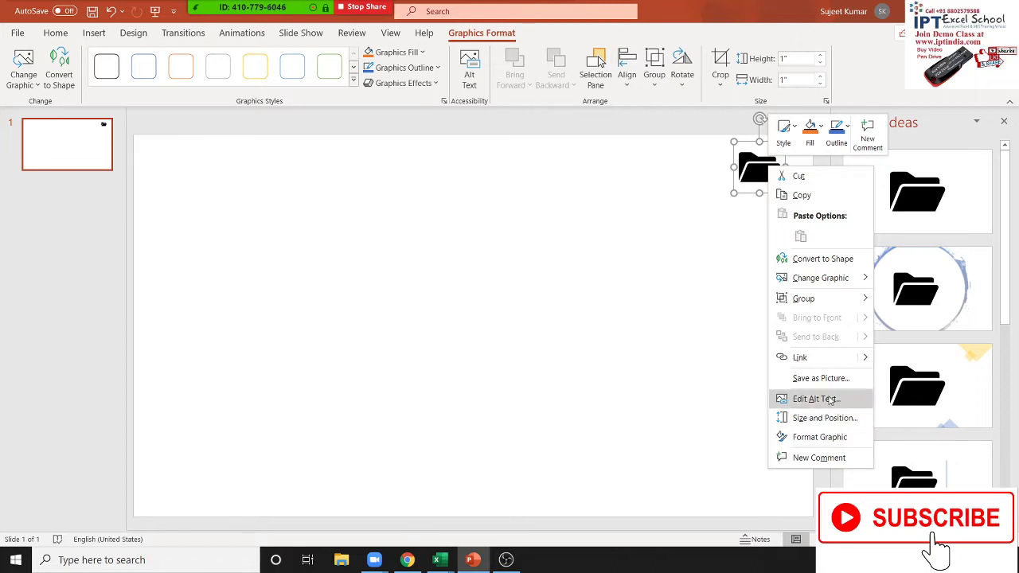
pyautogui.click(811, 359)
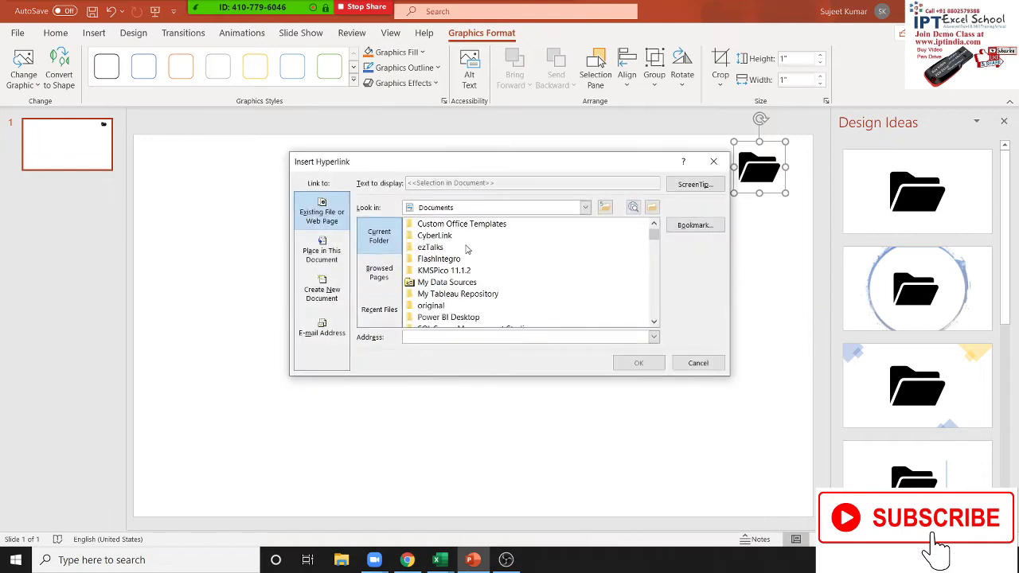
pyautogui.scroll(-4, 465, 249)
pyautogui.scroll(1, 467, 270)
pyautogui.scroll(1, 468, 271)
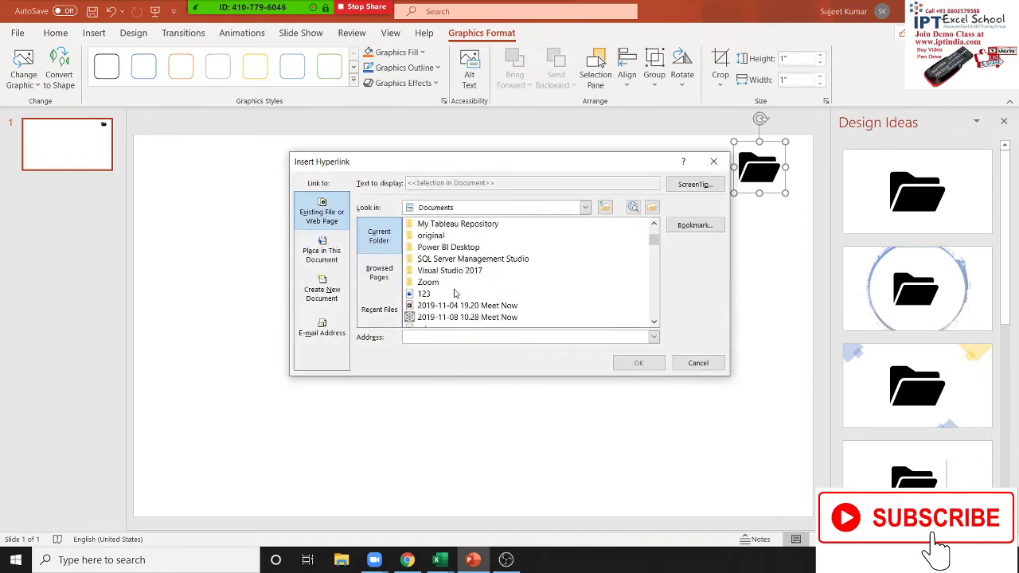
pyautogui.click(454, 283)
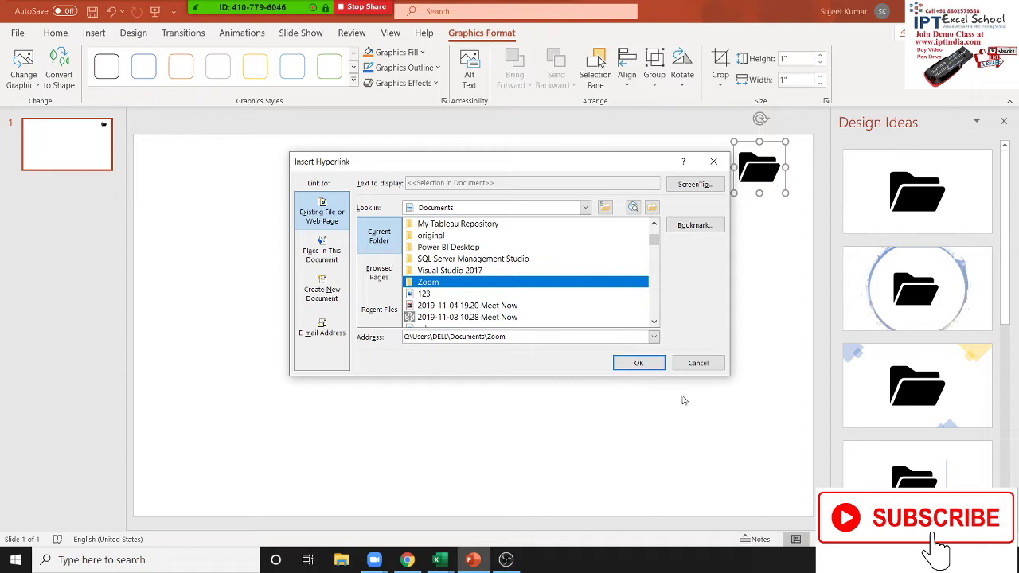
pyautogui.click(642, 363)
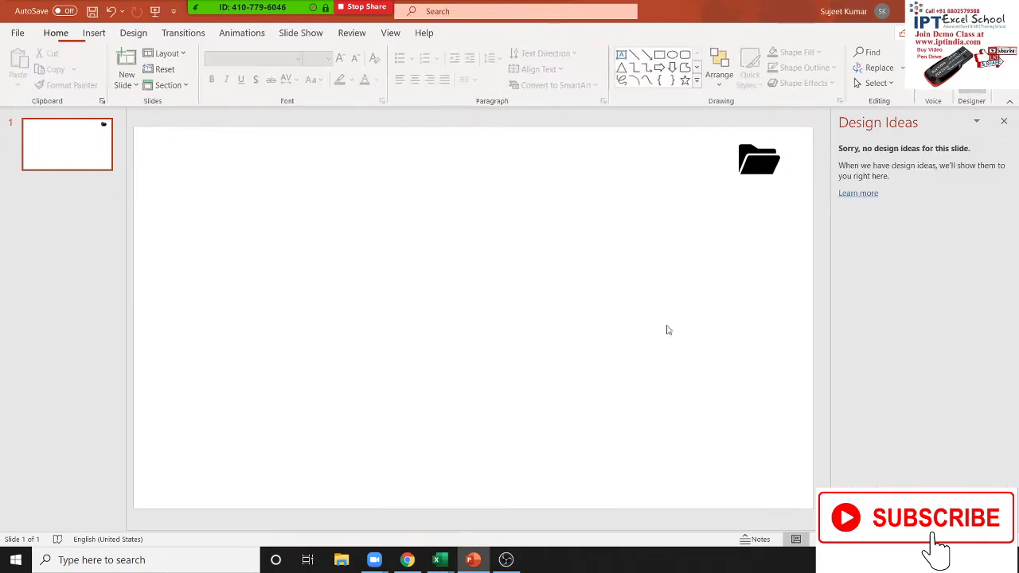
pyautogui.click(748, 168)
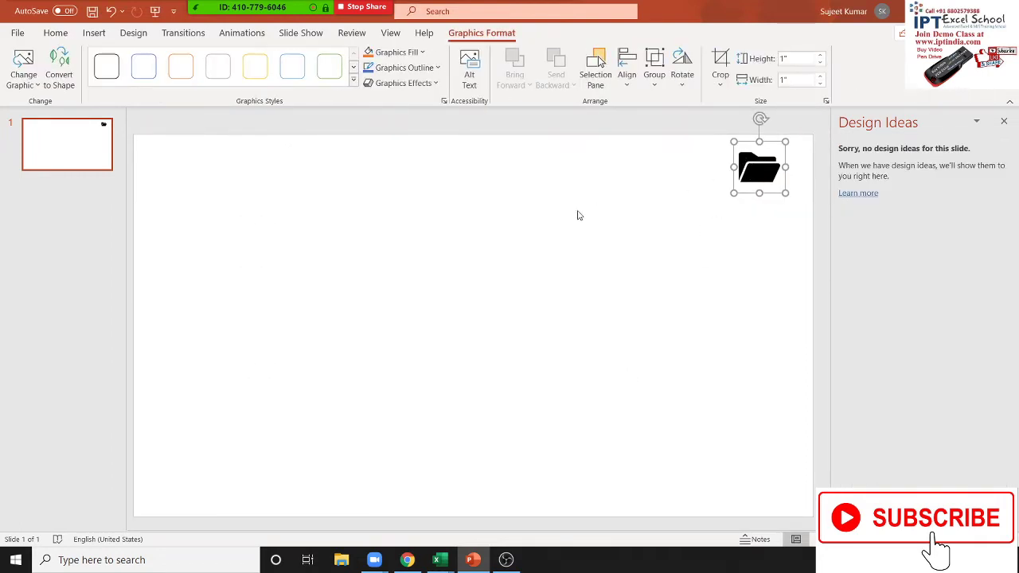
pyautogui.click(496, 177)
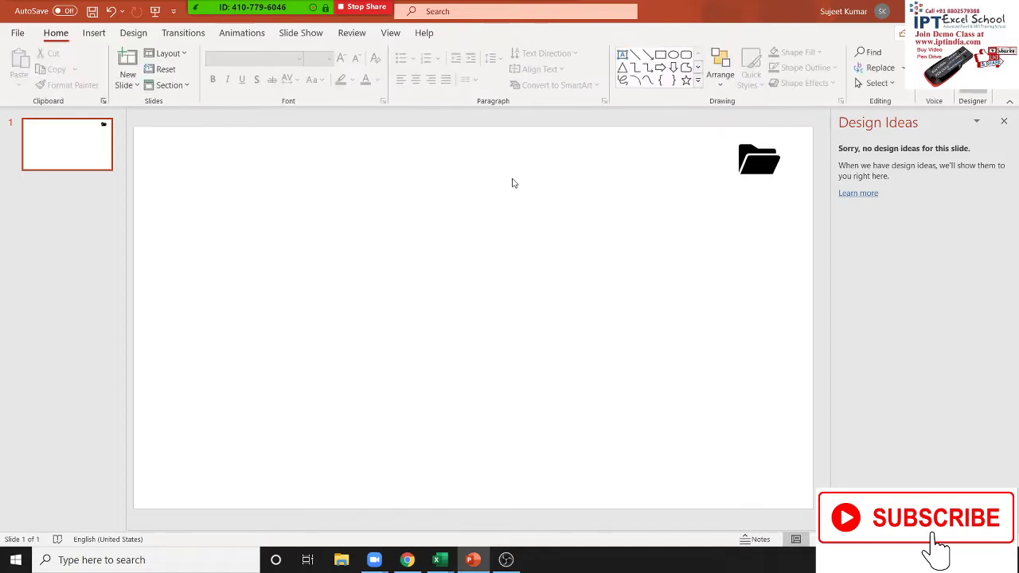
pyautogui.press('F5')
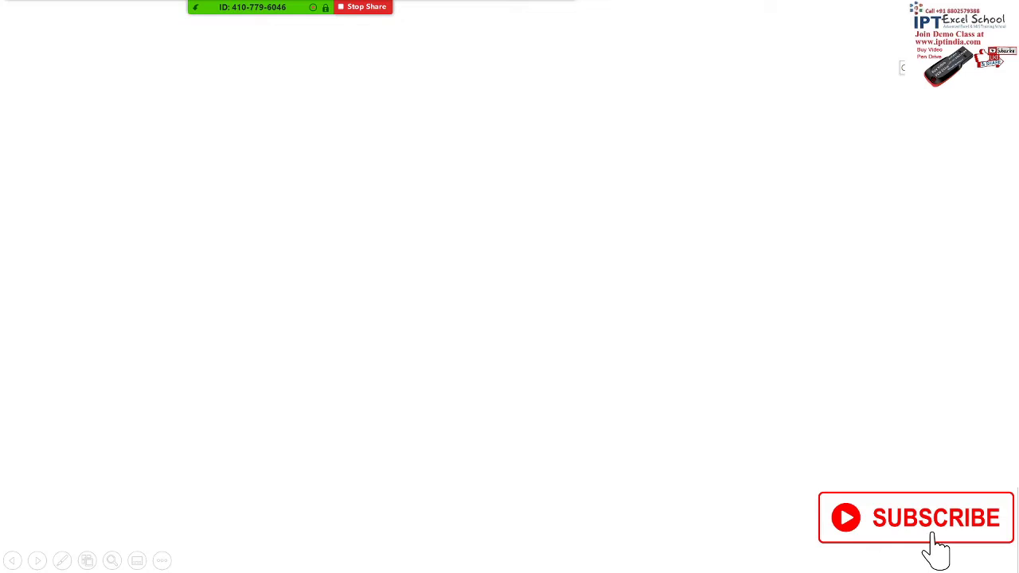
pyautogui.click(882, 88)
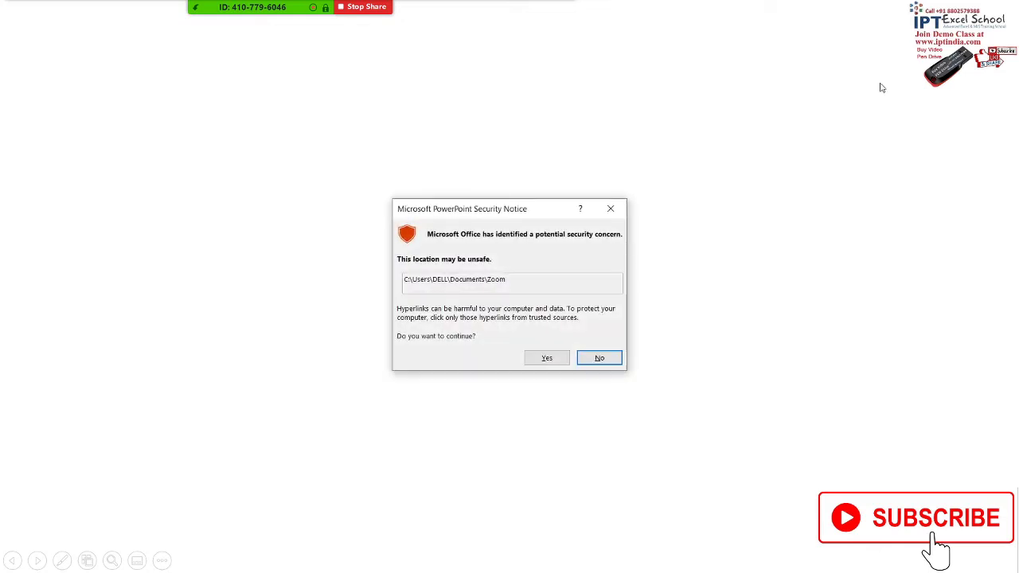
pyautogui.click(549, 358)
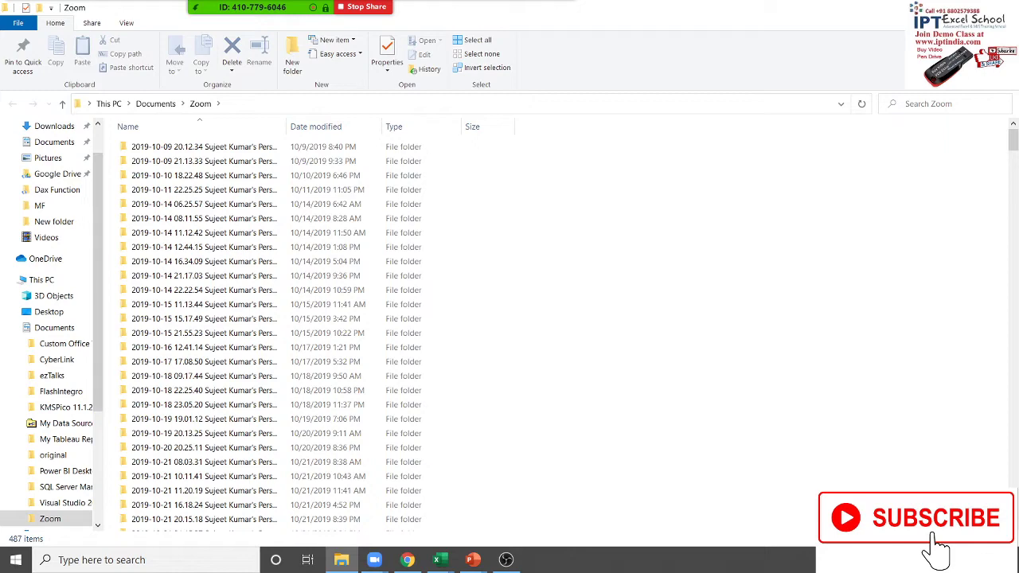
pyautogui.hotkey('alt', 'Tab')
pyautogui.press('Escape')
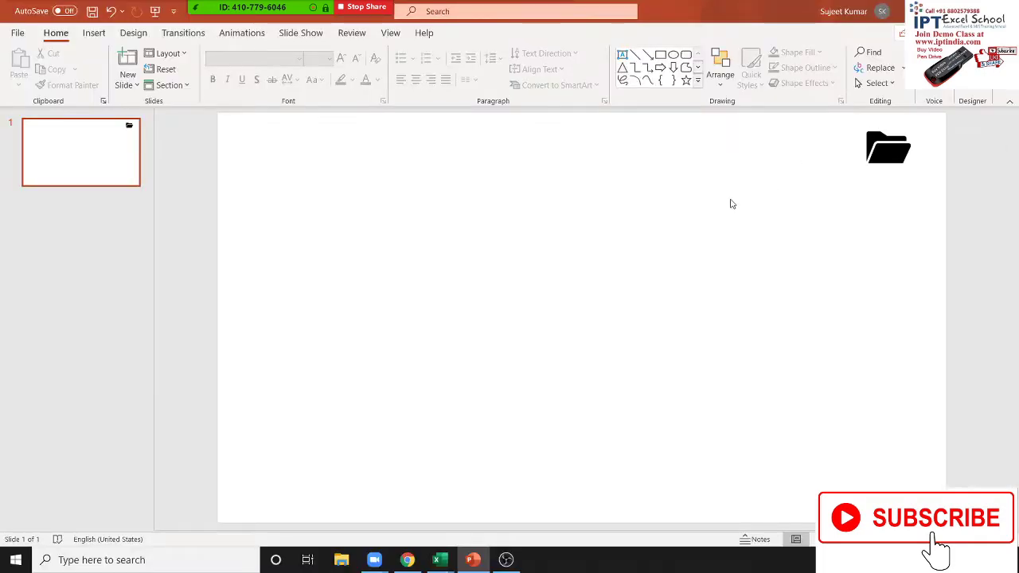
# Open 3D Models > From Online Sources and scroll through categories like Emoji and Vehicles
pyautogui.click(96, 33)
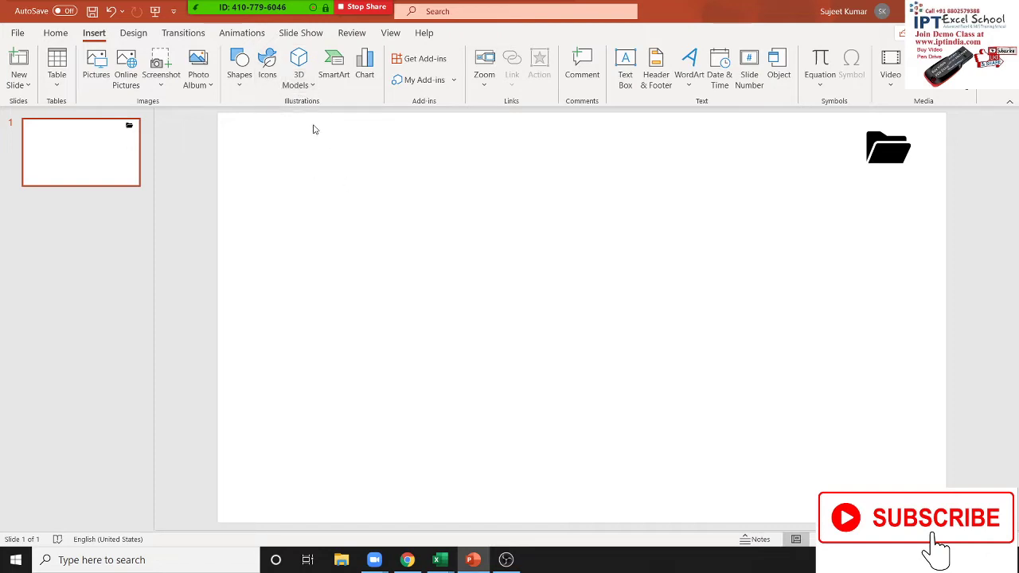
pyautogui.click(312, 85)
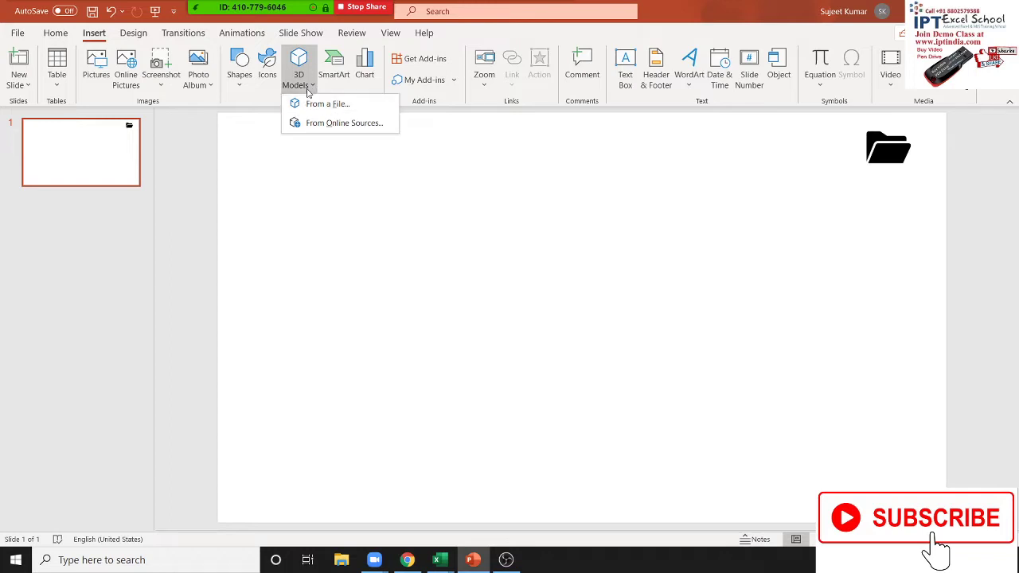
pyautogui.click(313, 123)
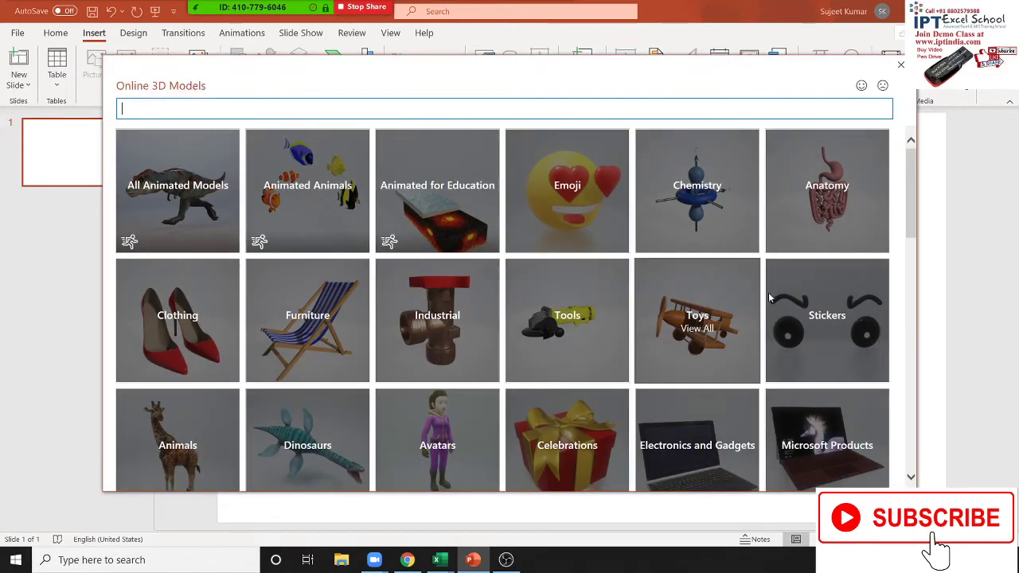
pyautogui.scroll(-2, 756, 319)
pyautogui.scroll(-2, 753, 318)
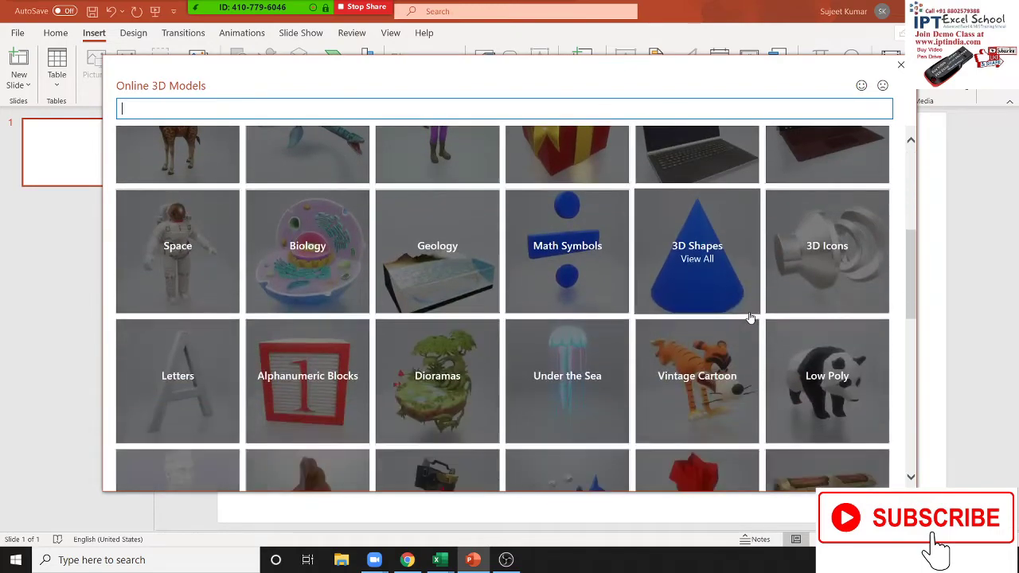
pyautogui.scroll(-2, 749, 319)
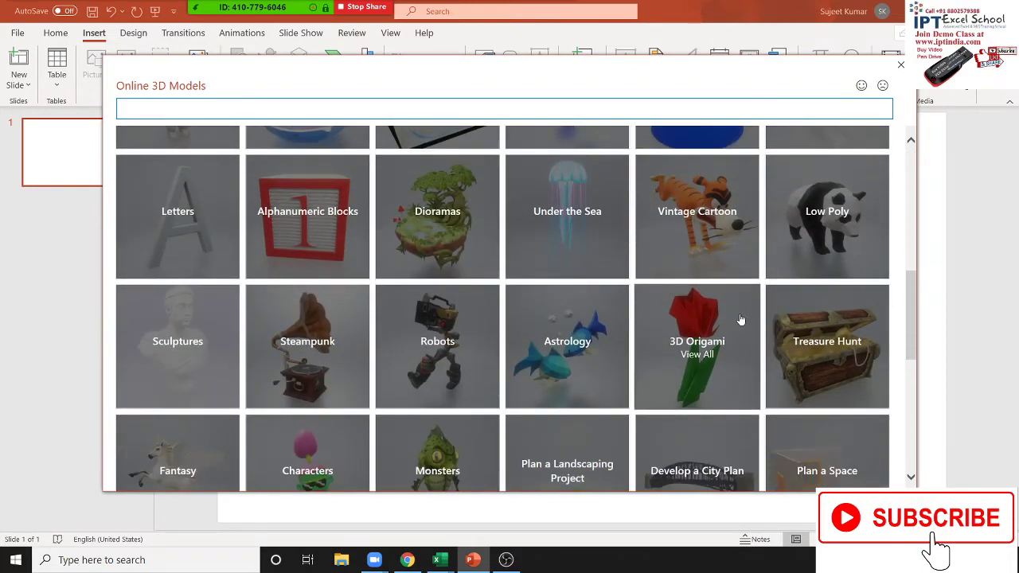
pyautogui.scroll(-3, 738, 321)
pyautogui.scroll(-3, 736, 323)
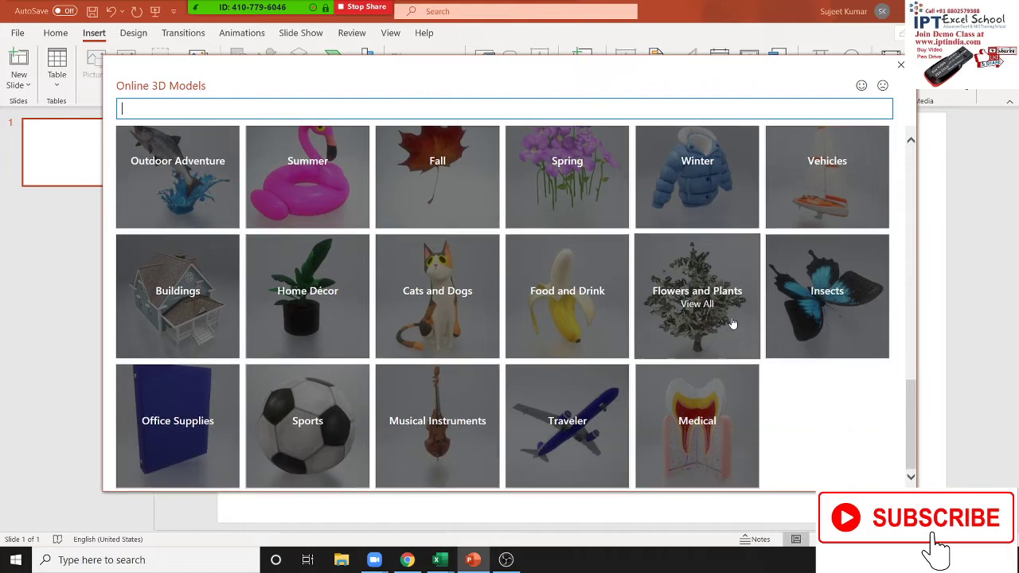
# Pick the blue airplane model from the Traveler category and insert it
pyautogui.click(539, 453)
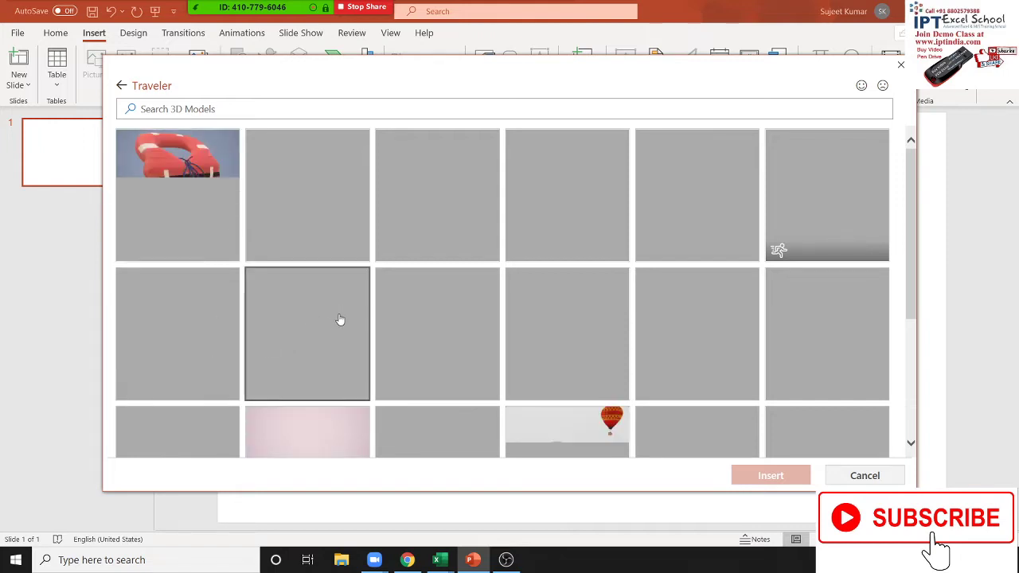
pyautogui.scroll(-2, 340, 320)
pyautogui.scroll(2, 340, 320)
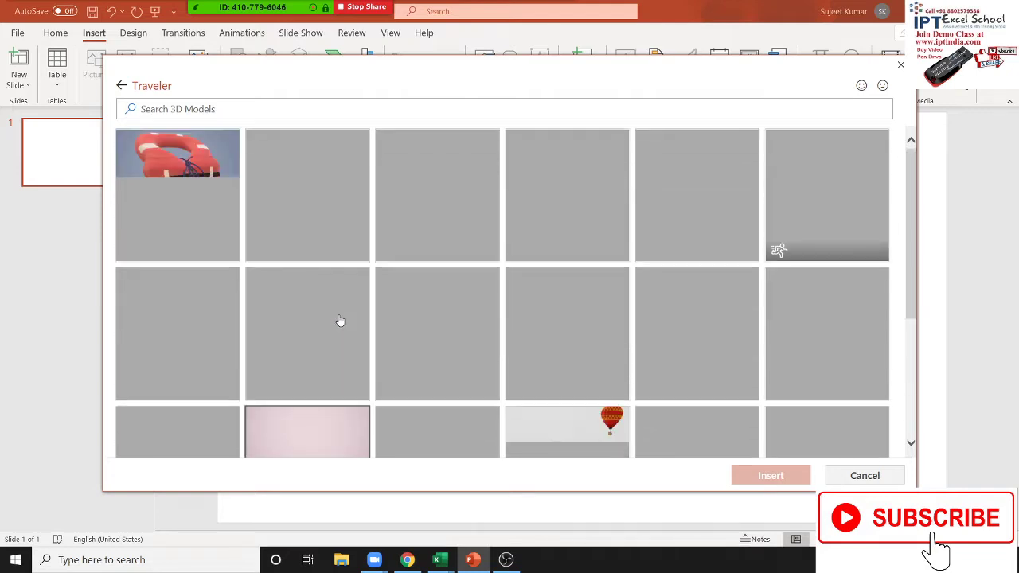
pyautogui.scroll(-2, 340, 321)
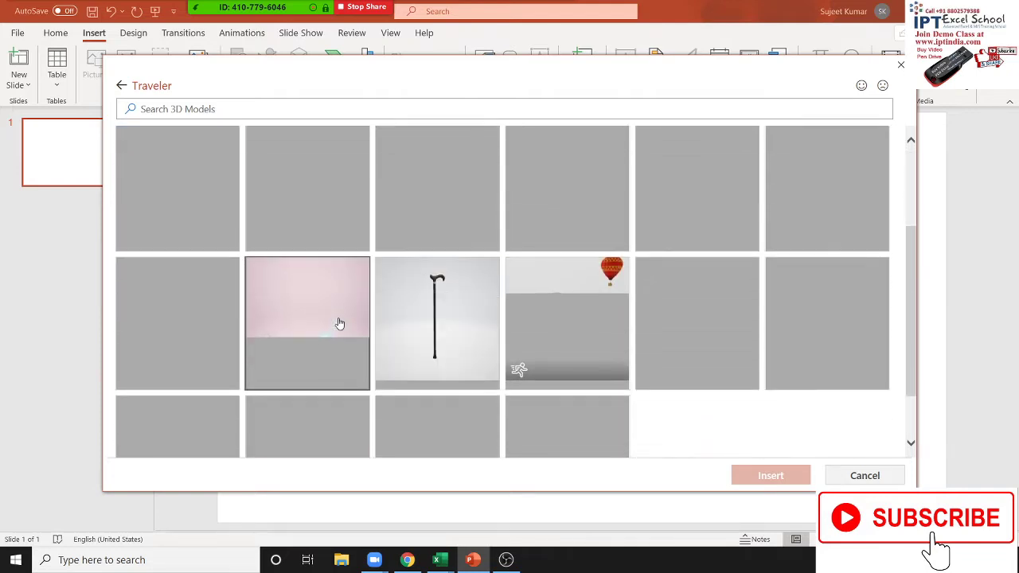
pyautogui.scroll(2, 340, 321)
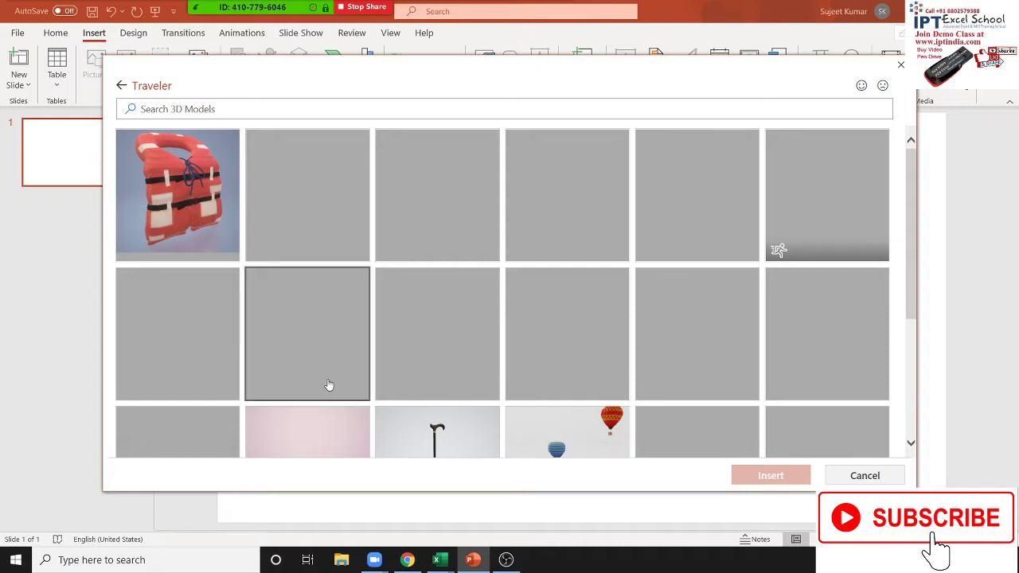
pyautogui.scroll(-2, 328, 386)
pyautogui.scroll(1, 328, 387)
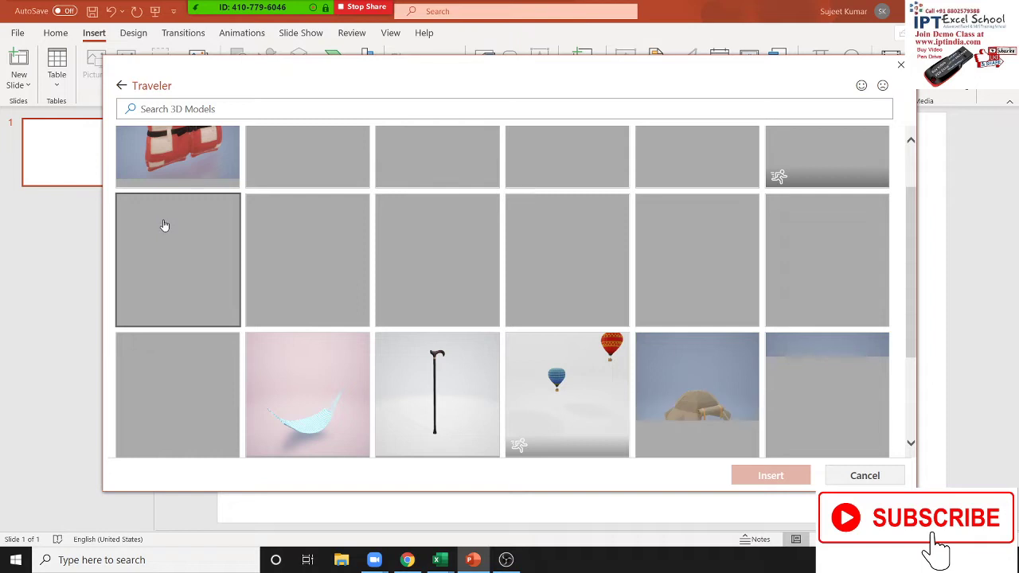
pyautogui.scroll(-2, 265, 314)
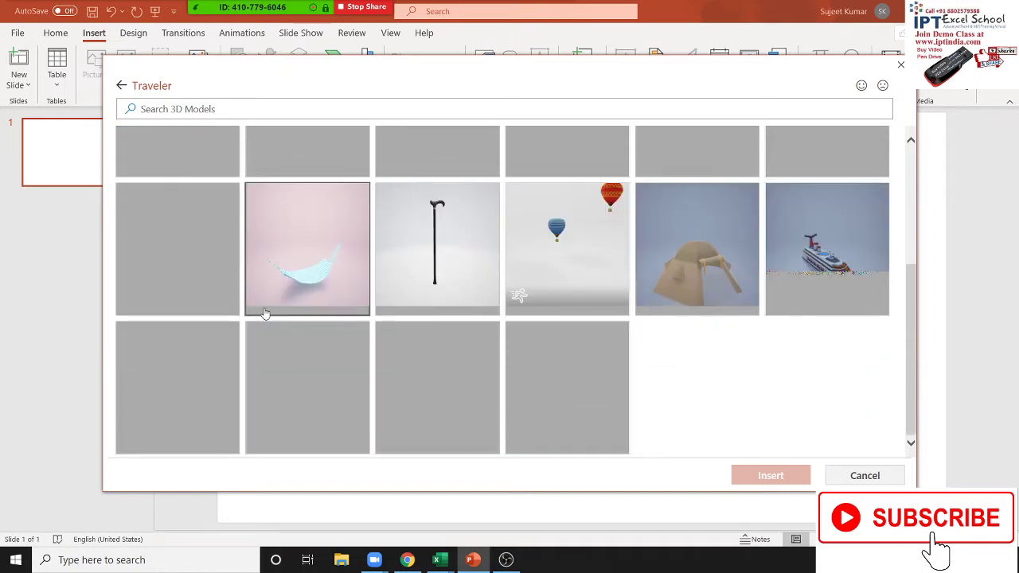
pyautogui.scroll(3, 265, 314)
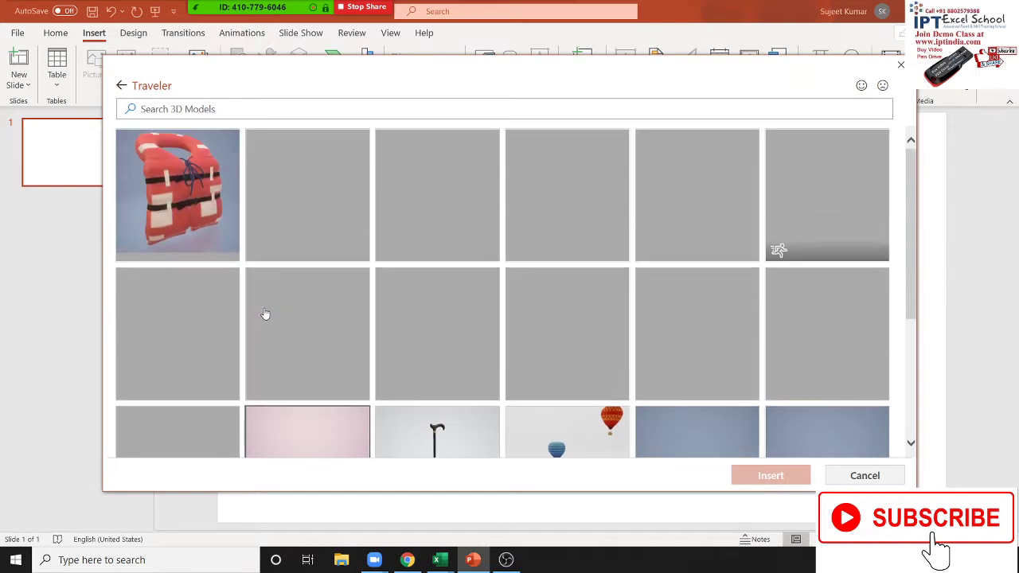
pyautogui.scroll(-3, 265, 314)
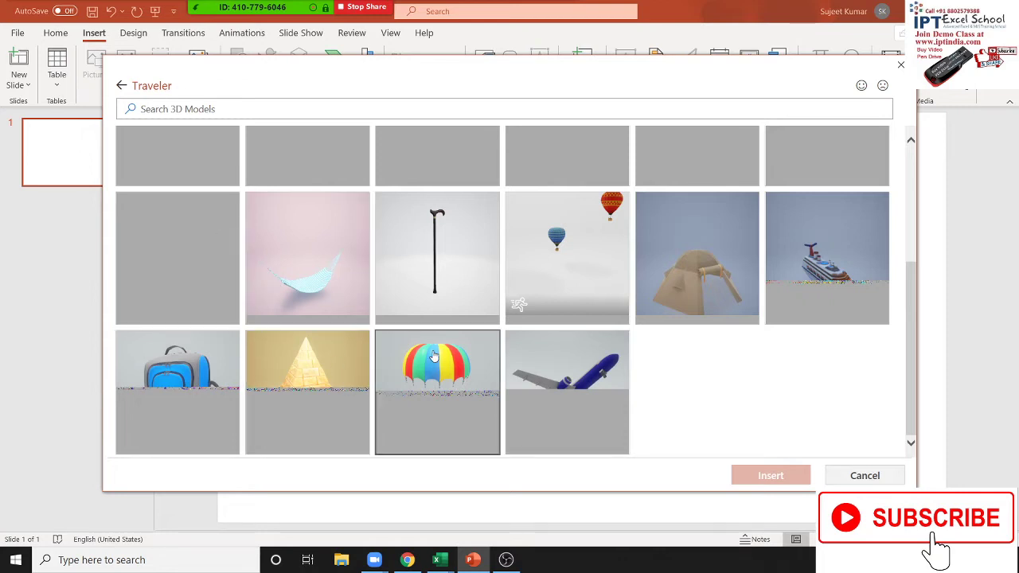
pyautogui.click(563, 364)
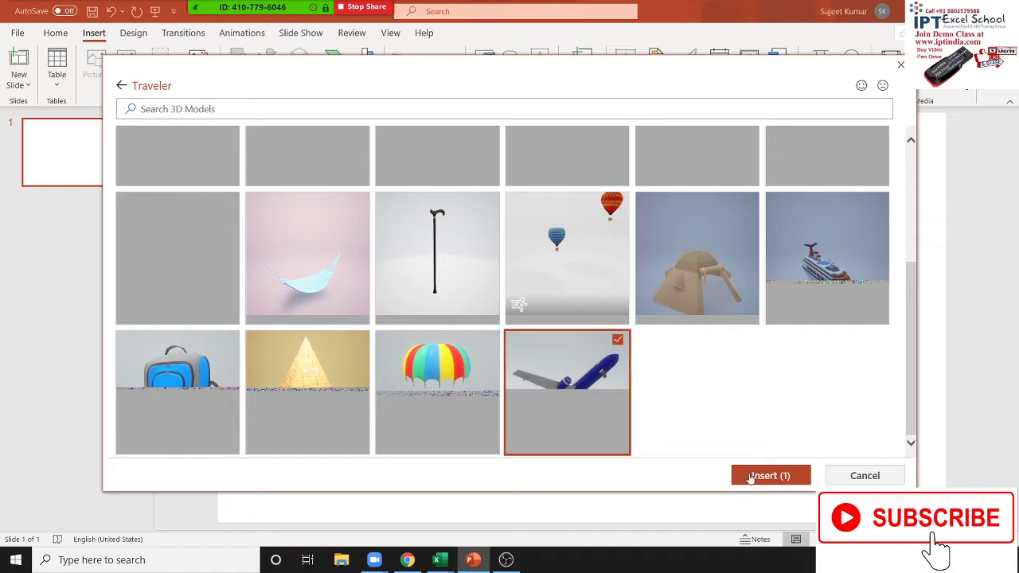
pyautogui.click(757, 477)
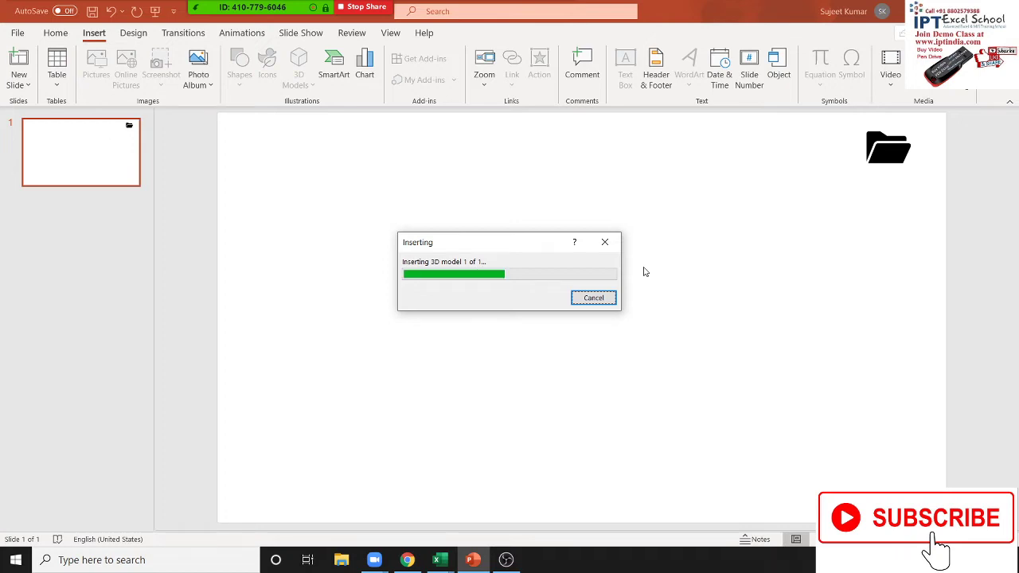
# Enlarge the airplane model toward the upper left and lower right to fill the slide
pyautogui.click(659, 420)
pyautogui.click(617, 350)
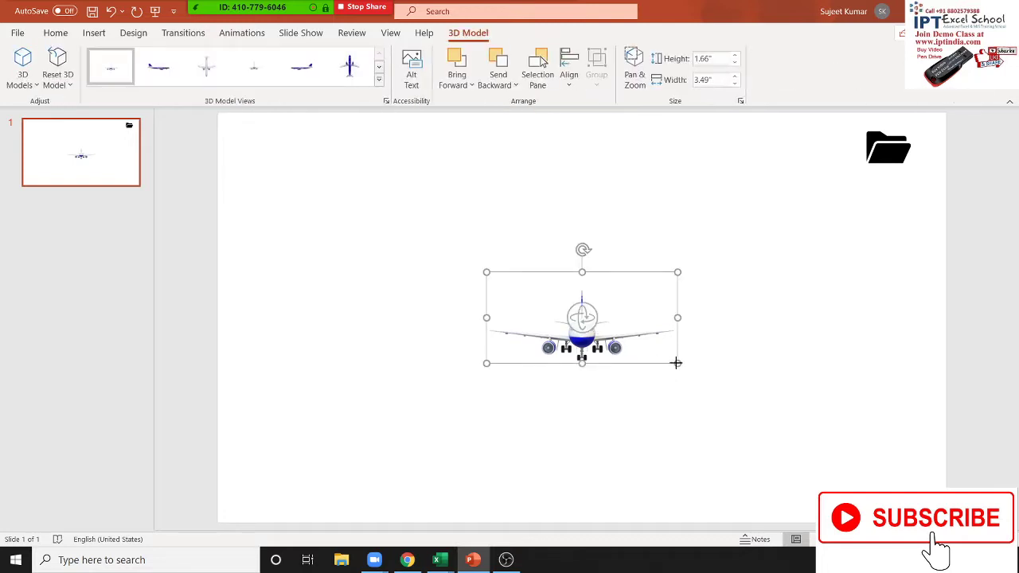
pyautogui.moveTo(676, 363); pyautogui.dragTo(844, 442)
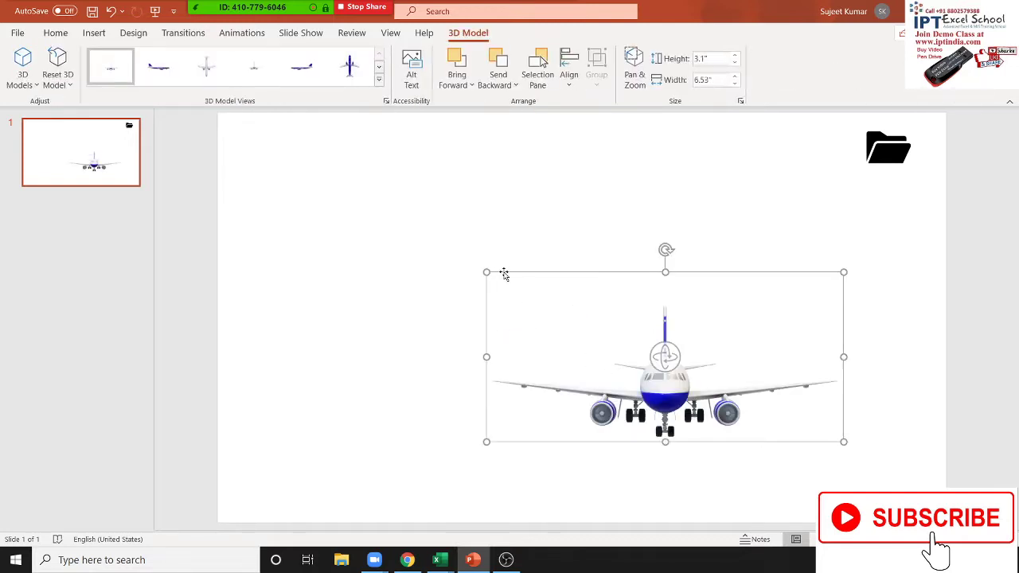
pyautogui.moveTo(488, 272); pyautogui.dragTo(337, 202)
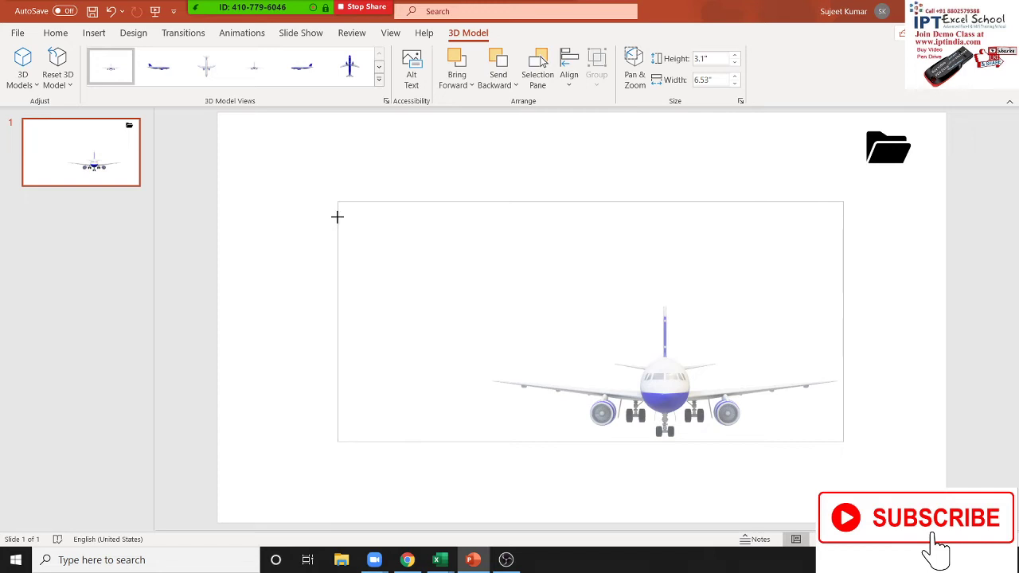
pyautogui.moveTo(846, 440); pyautogui.dragTo(912, 474)
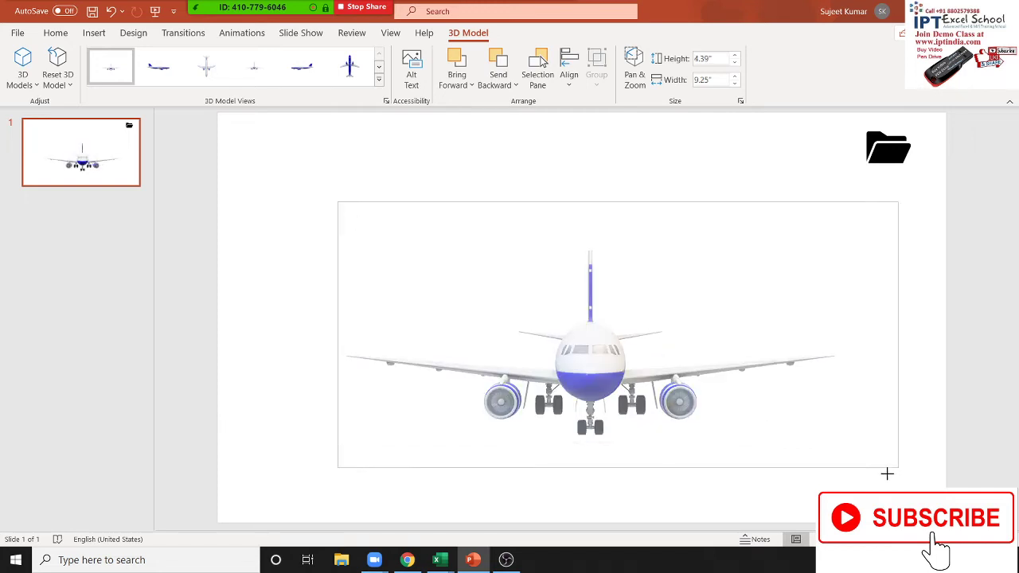
# Rotate the airplane with the 3D rotation handle to show its rear underside
pyautogui.moveTo(630, 340)
pyautogui.mouseDown()
pyautogui.moveTo(508, 420)
pyautogui.moveTo(512, 152)
pyautogui.mouseUp()
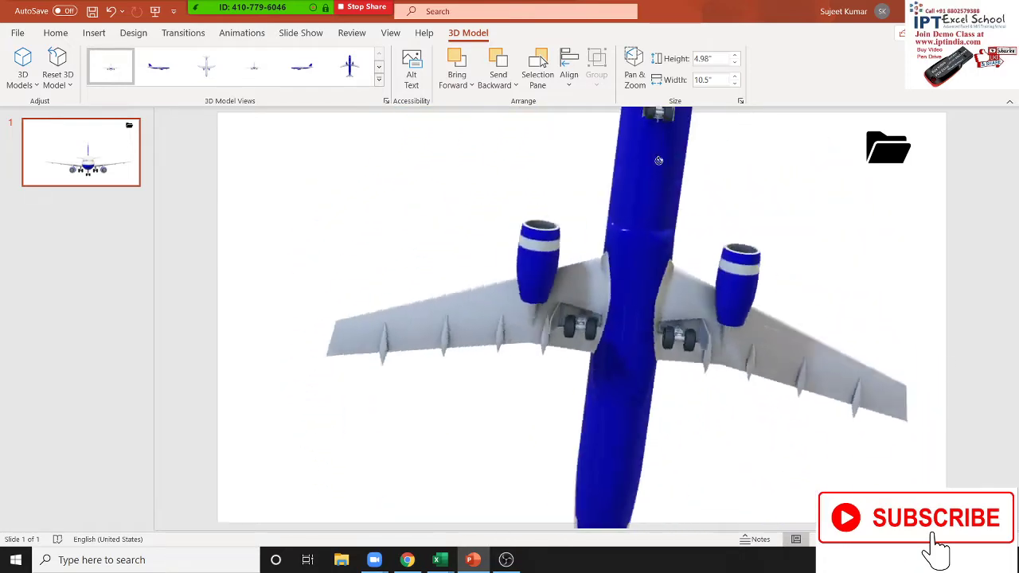
pyautogui.moveTo(513, 152)
pyautogui.mouseDown()
pyautogui.moveTo(876, 279)
pyautogui.moveTo(836, 137)
pyautogui.mouseUp()
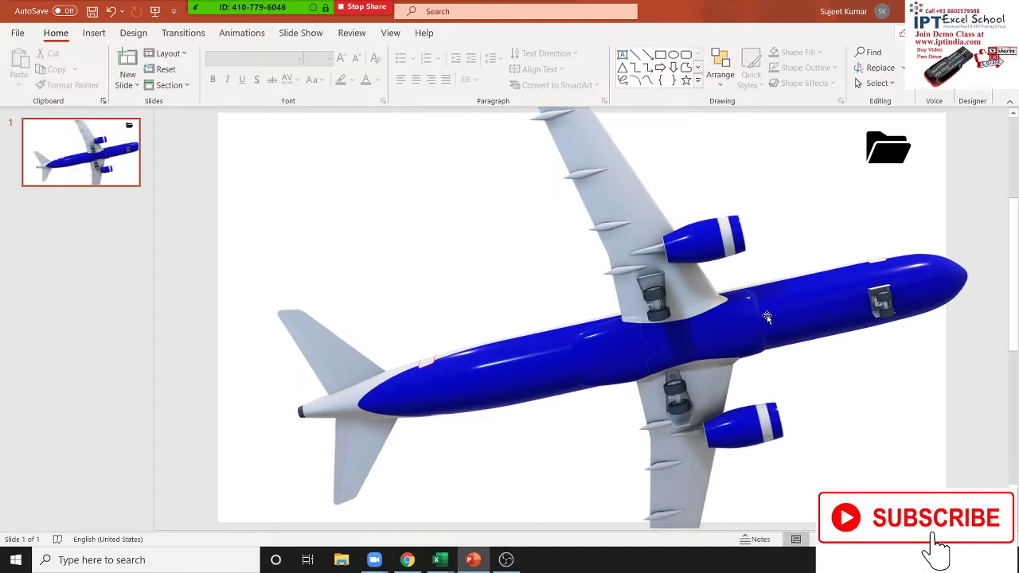
pyautogui.moveTo(618, 335); pyautogui.dragTo(882, 462)
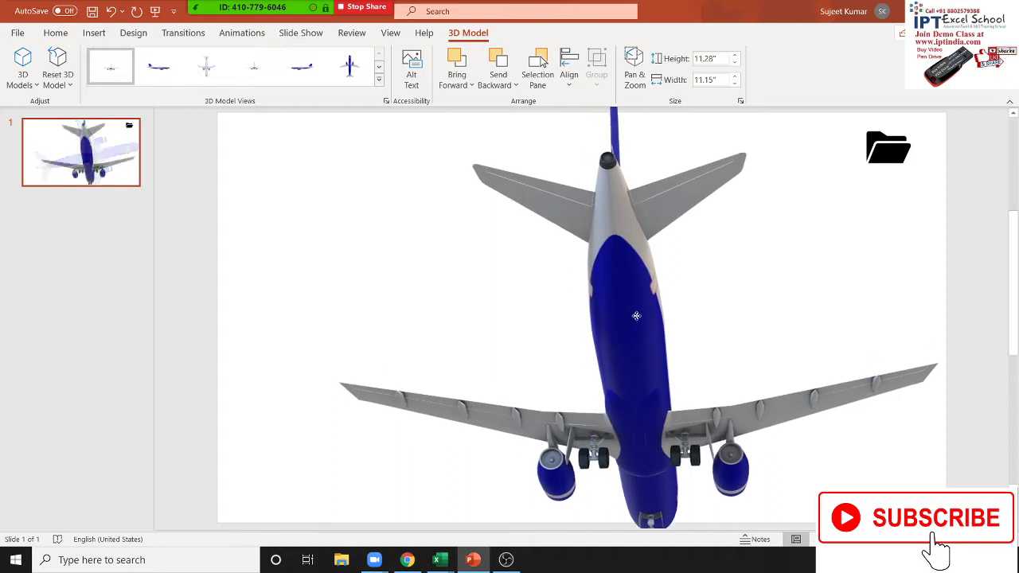
# Rotate the airplane into a flat side-on profile measuring 4.18" × 13.13"
pyautogui.moveTo(882, 462)
pyautogui.mouseDown()
pyautogui.moveTo(561, 341)
pyautogui.moveTo(569, 492)
pyautogui.moveTo(682, 489)
pyautogui.moveTo(788, 403)
pyautogui.moveTo(427, 434)
pyautogui.mouseUp()
pyautogui.click(557, 345)
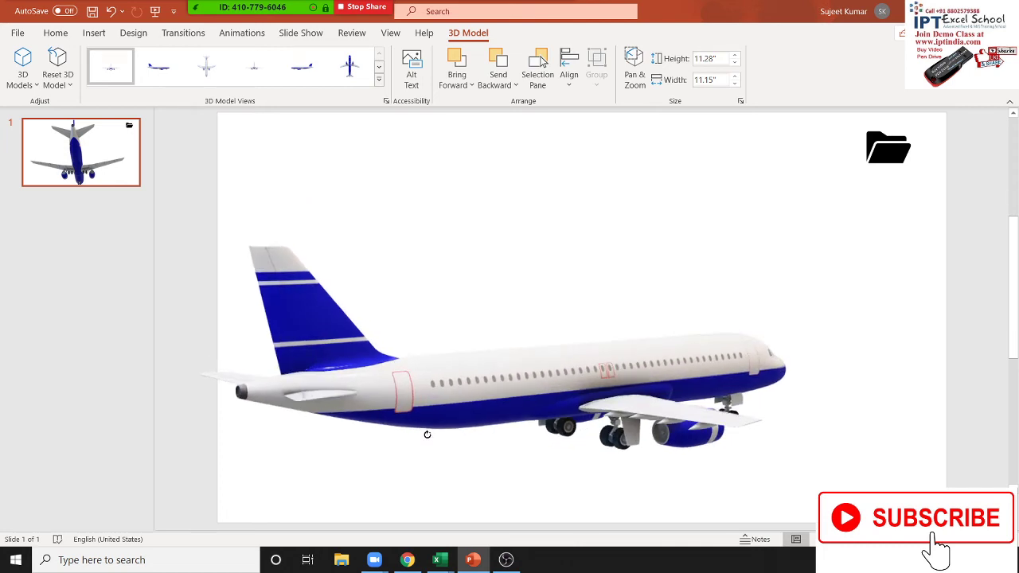
pyautogui.moveTo(426, 433)
pyautogui.mouseDown()
pyautogui.moveTo(528, 457)
pyautogui.moveTo(364, 334)
pyautogui.moveTo(550, 227)
pyautogui.moveTo(717, 486)
pyautogui.moveTo(405, 410)
pyautogui.moveTo(352, 330)
pyautogui.moveTo(339, 237)
pyautogui.moveTo(421, 167)
pyautogui.moveTo(633, 212)
pyautogui.moveTo(573, 358)
pyautogui.moveTo(541, 512)
pyautogui.moveTo(476, 238)
pyautogui.moveTo(619, 246)
pyautogui.moveTo(751, 451)
pyautogui.moveTo(889, 371)
pyautogui.moveTo(855, 269)
pyautogui.moveTo(807, 298)
pyautogui.moveTo(713, 458)
pyautogui.moveTo(819, 421)
pyautogui.mouseUp()
pyautogui.moveTo(510, 371); pyautogui.dragTo(566, 361)
pyautogui.click(405, 500)
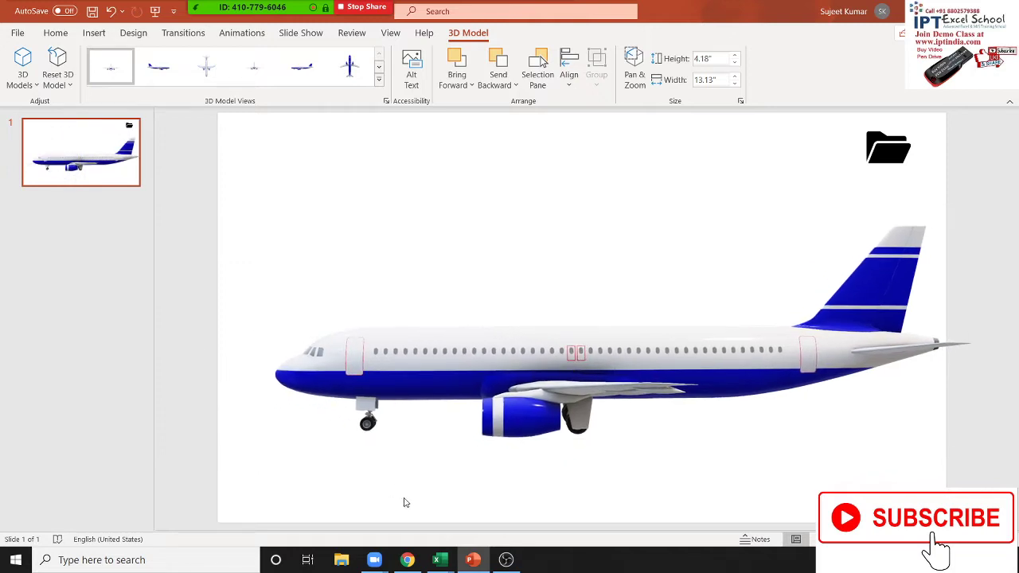
# Open the 3D Model Views preset gallery and close it without changing the view
pyautogui.click(361, 369)
pyautogui.click(380, 86)
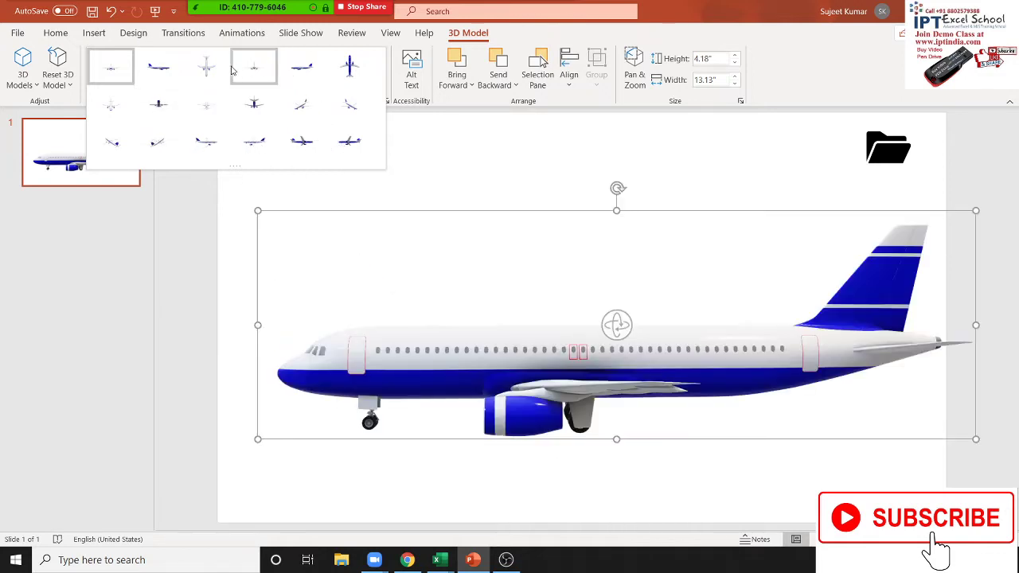
pyautogui.click(835, 283)
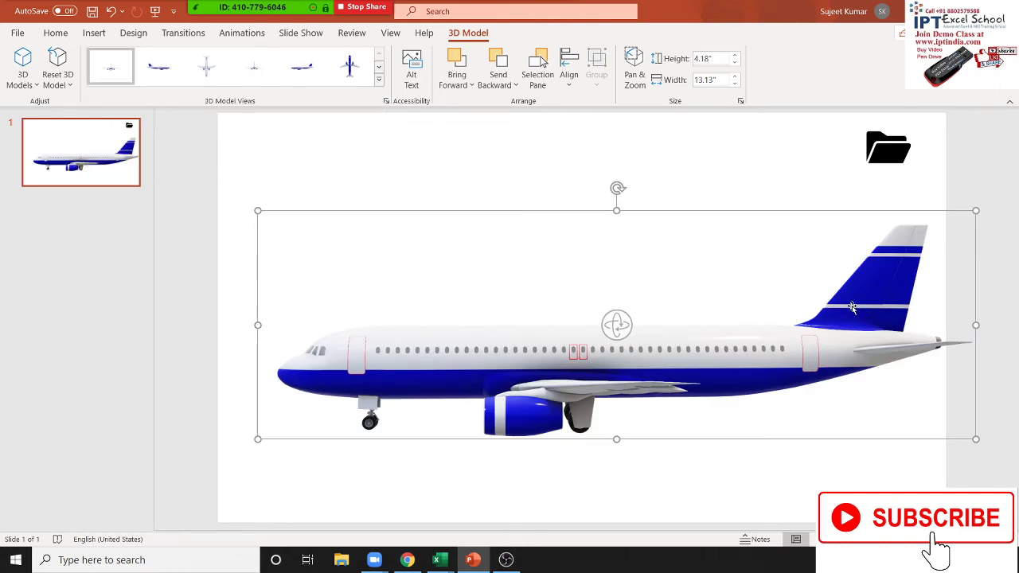
# Delete the airplane model and open the Insert Chart dialog on Clustered Column
pyautogui.press('Delete')
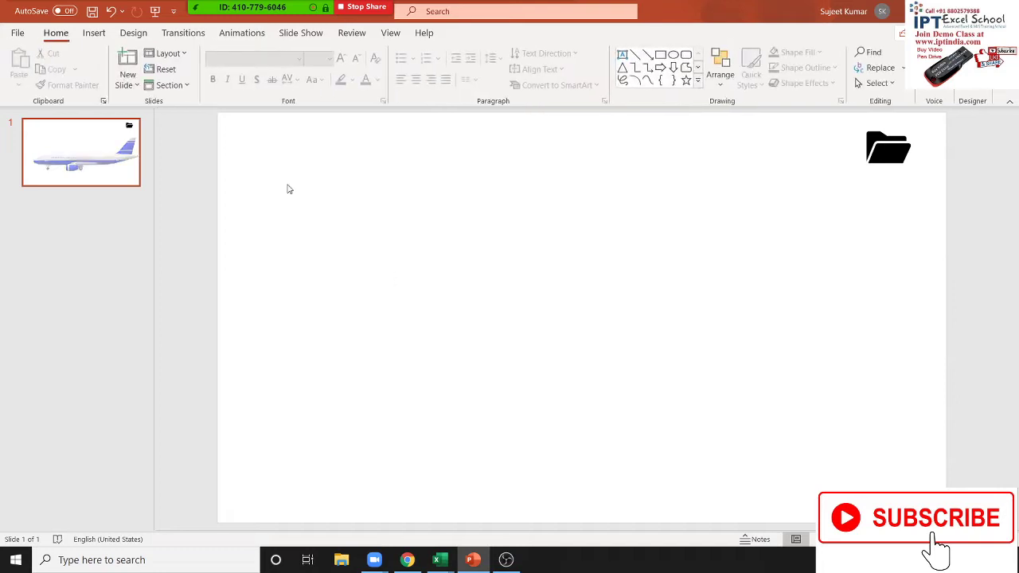
pyautogui.click(134, 34)
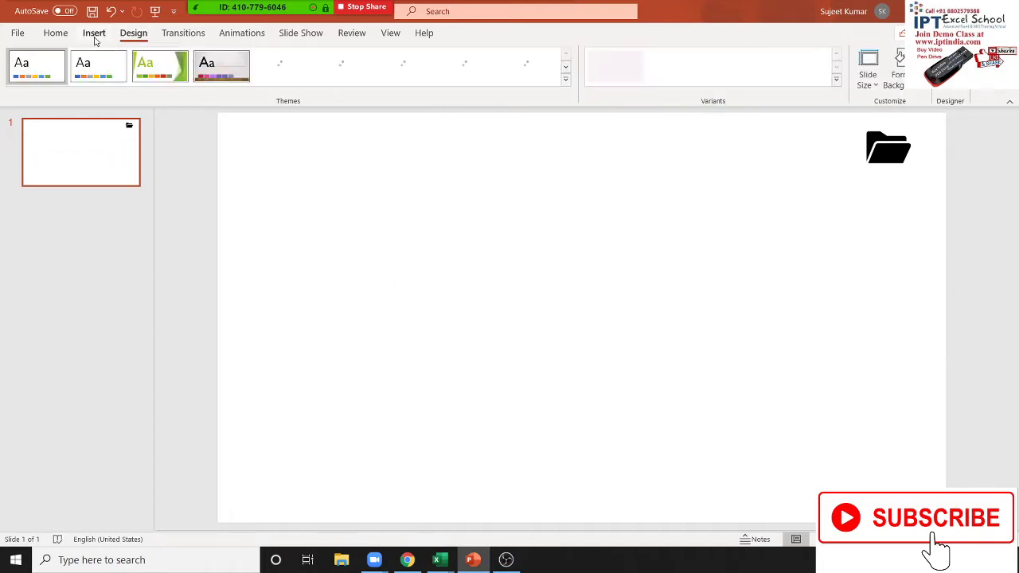
pyautogui.click(94, 33)
pyautogui.click(307, 86)
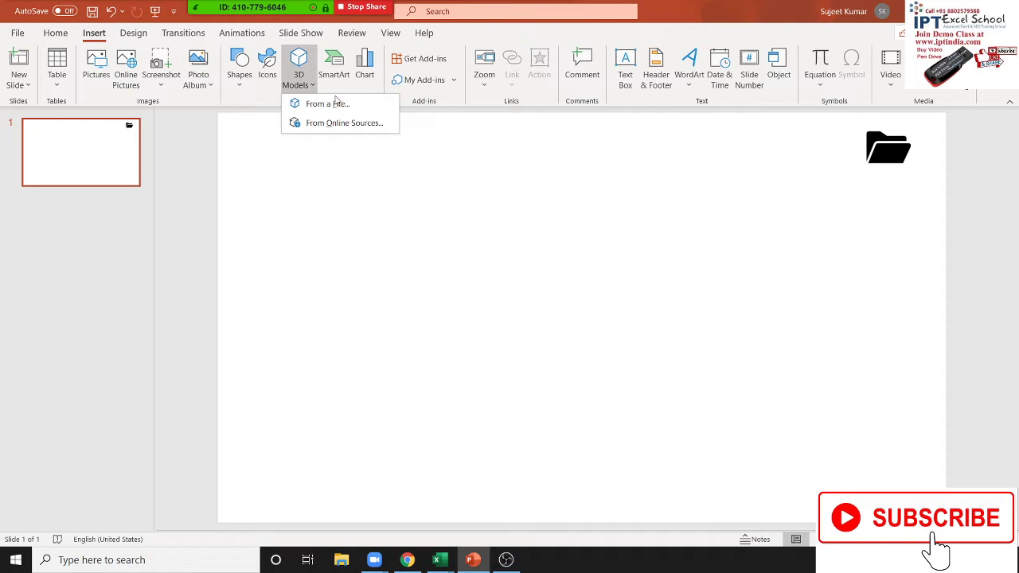
pyautogui.click(354, 221)
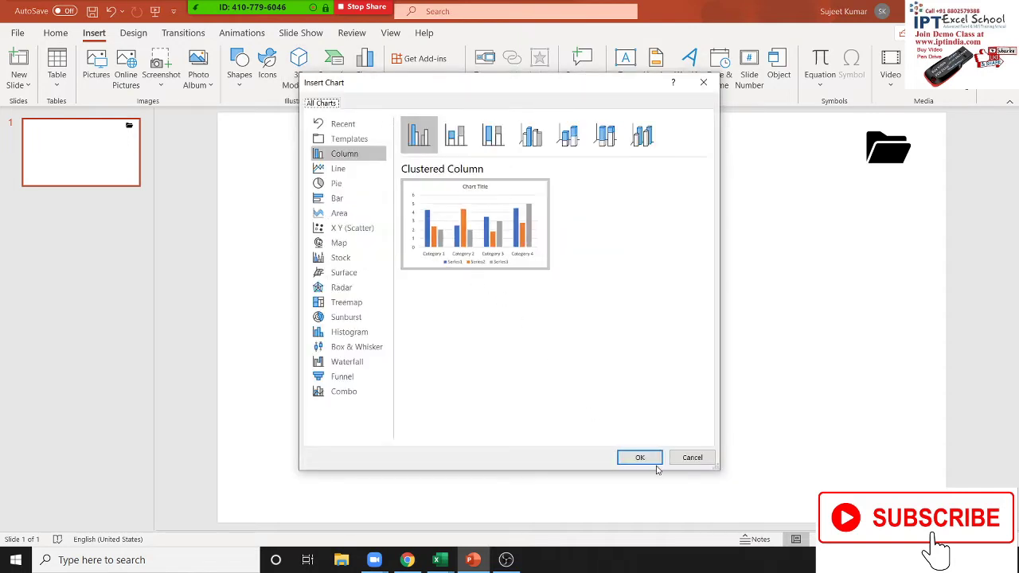
# Insert a clustered column chart and enter Month in A1 and Jan in A2 of its data
pyautogui.click(651, 461)
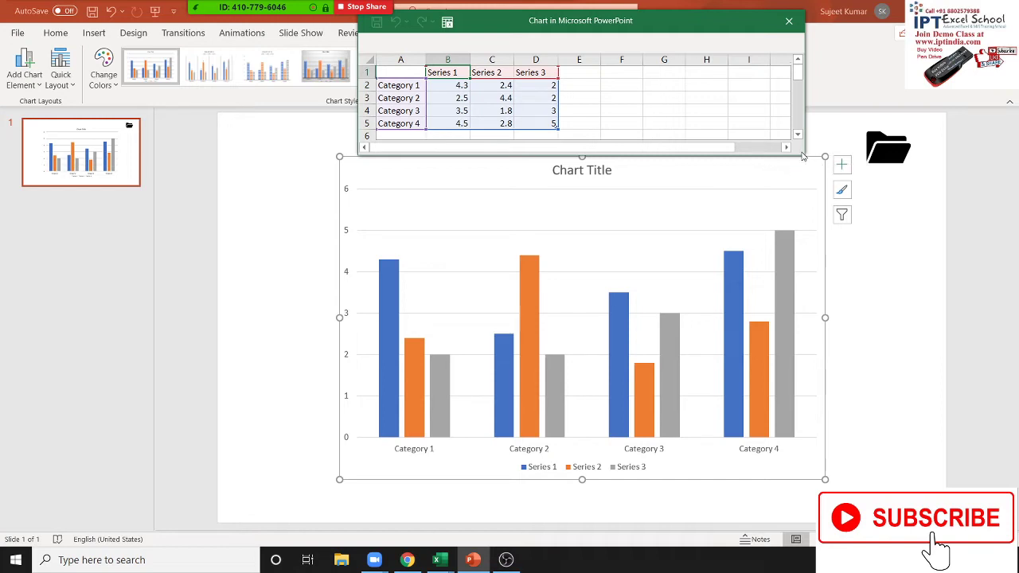
pyautogui.click(398, 110)
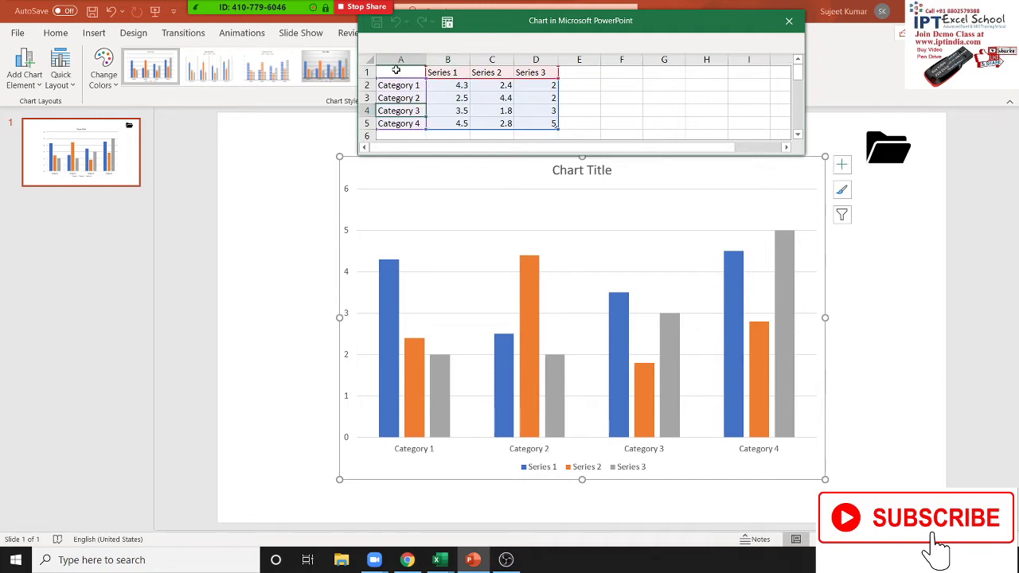
pyautogui.click(397, 72)
pyautogui.write('Month')
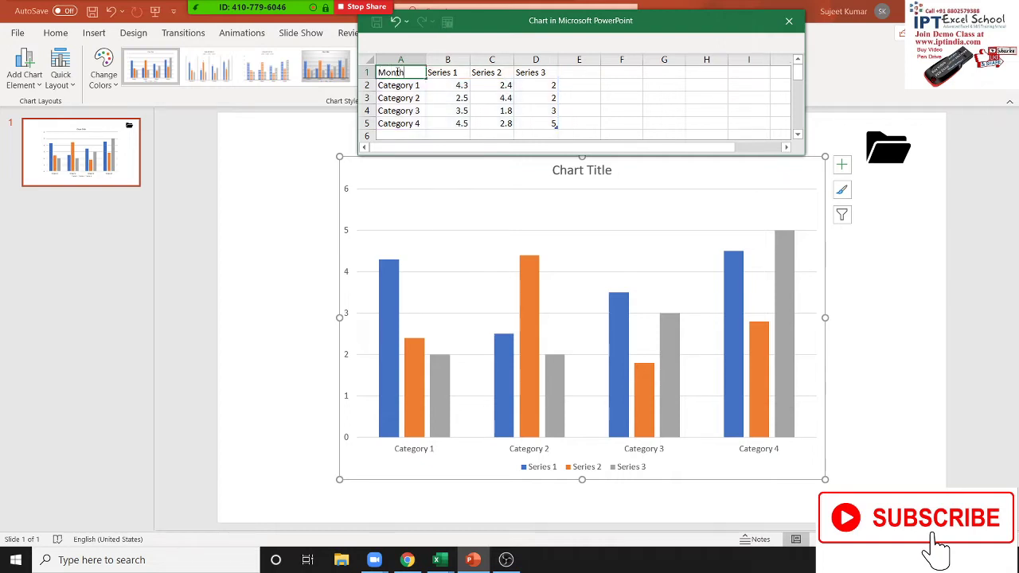
pyautogui.press('Return')
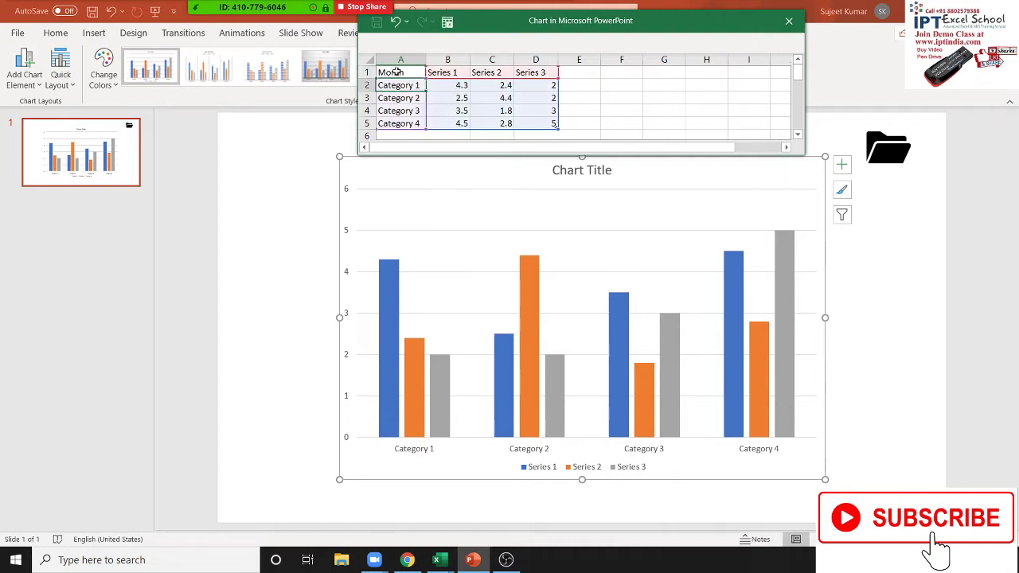
pyautogui.write('Jan')
pyautogui.press('Return')
pyautogui.press('Up')
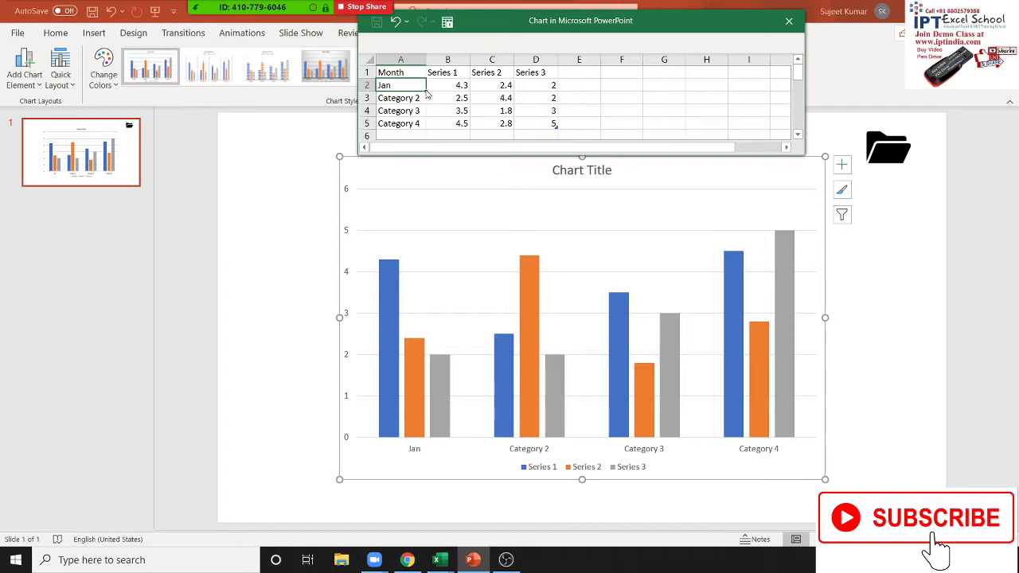
# Shrink the data range to rows 4–5, undo the Month and Jan entries, and close the sheet
pyautogui.moveTo(426, 91); pyautogui.dragTo(430, 105)
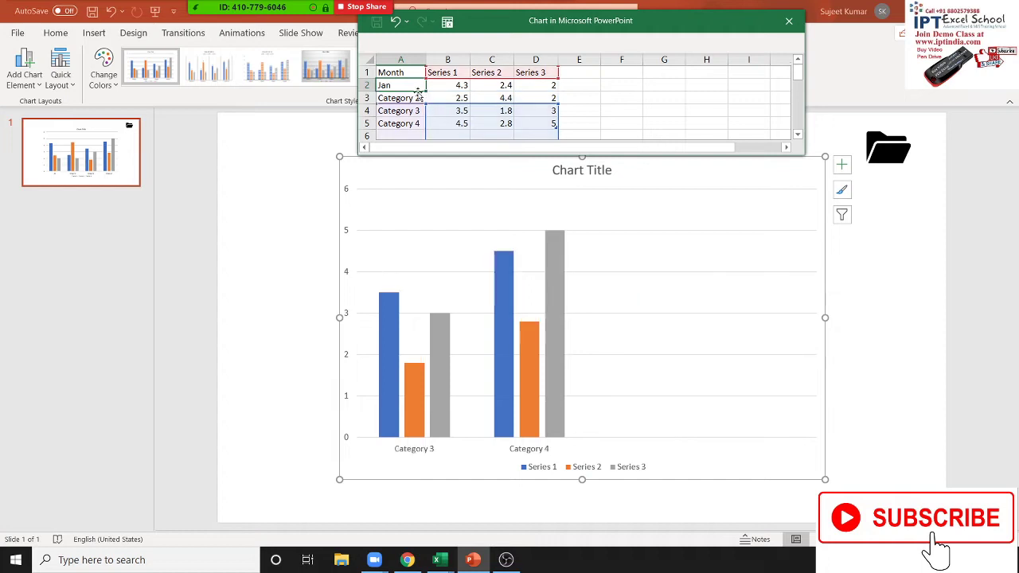
pyautogui.hotkey('ctrl', 'z')
pyautogui.click(604, 99)
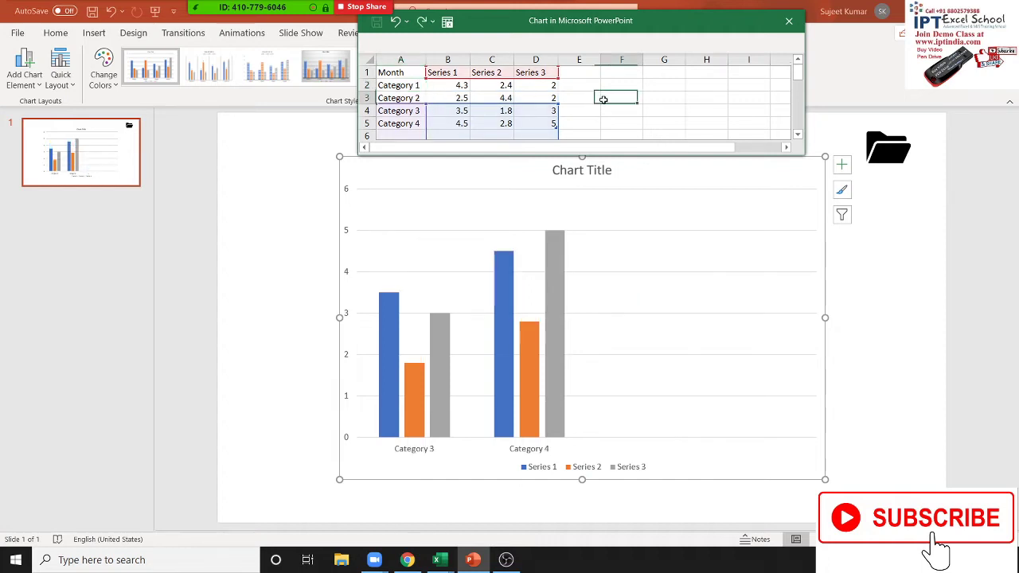
pyautogui.hotkey('ctrl', 'z')
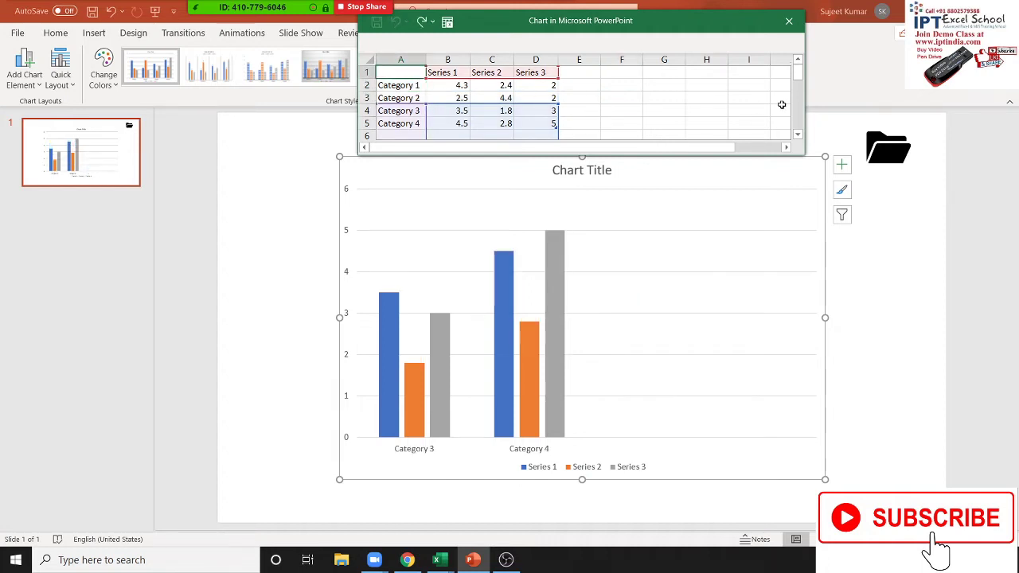
pyautogui.click(789, 21)
pyautogui.click(716, 206)
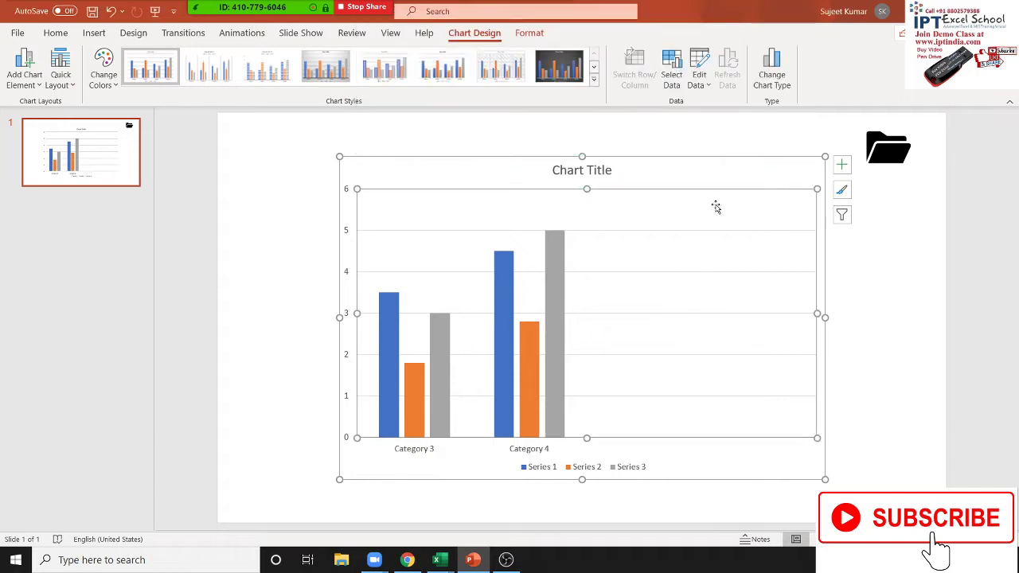
# Delete the chart from the slide and bring the Event workbook forward in Excel
pyautogui.press('Delete')
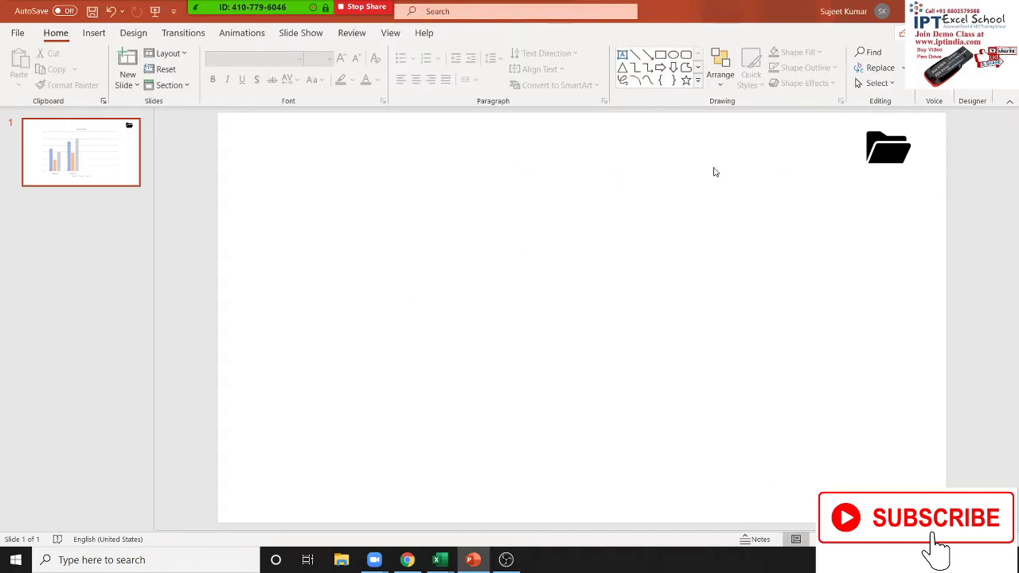
pyautogui.moveTo(457, 562)
pyautogui.click(388, 494)
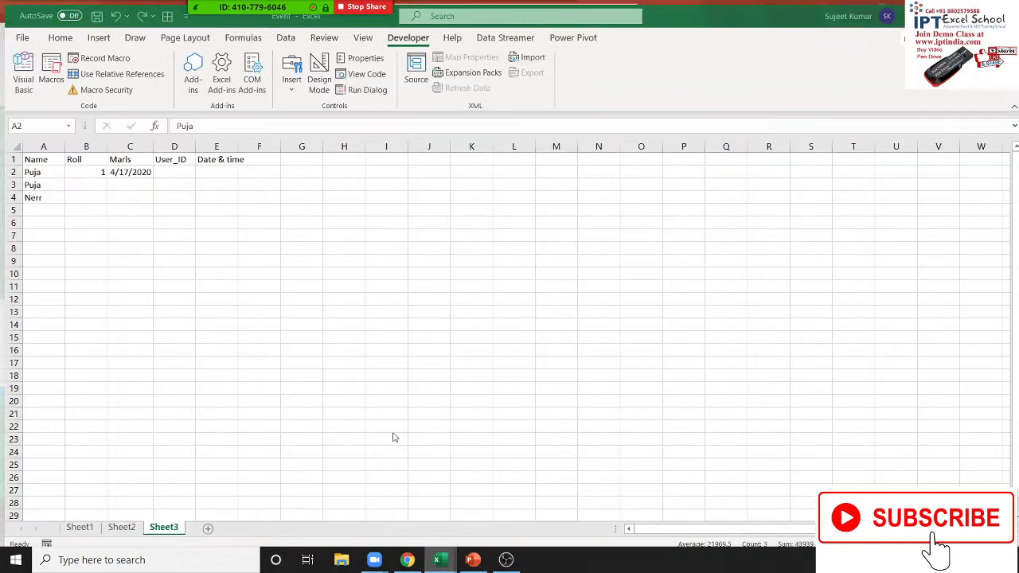
# Put a Month header in L1 and fill Jan through Aug down column L
pyautogui.click(508, 167)
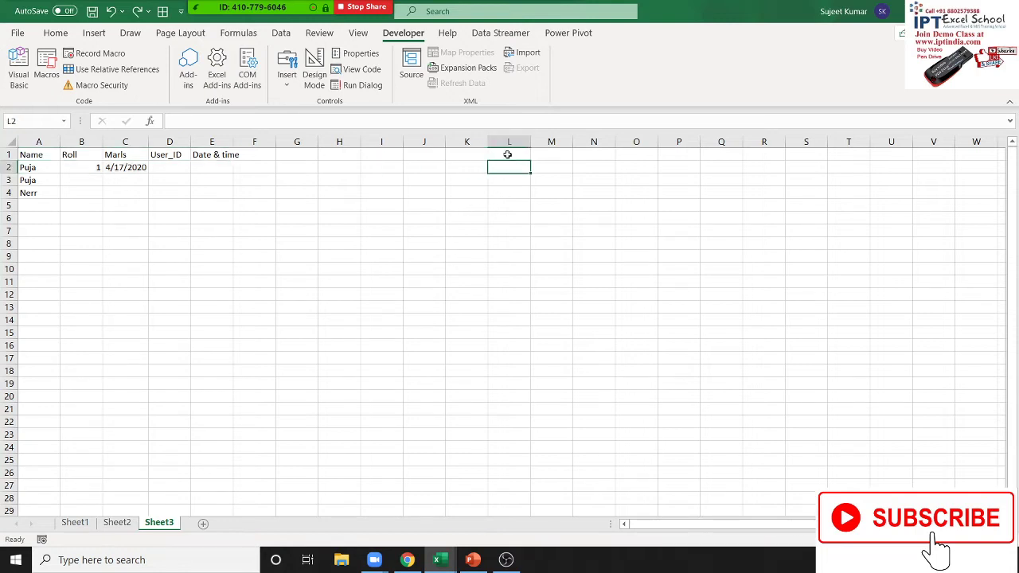
pyautogui.click(507, 152)
pyautogui.write('Moth')
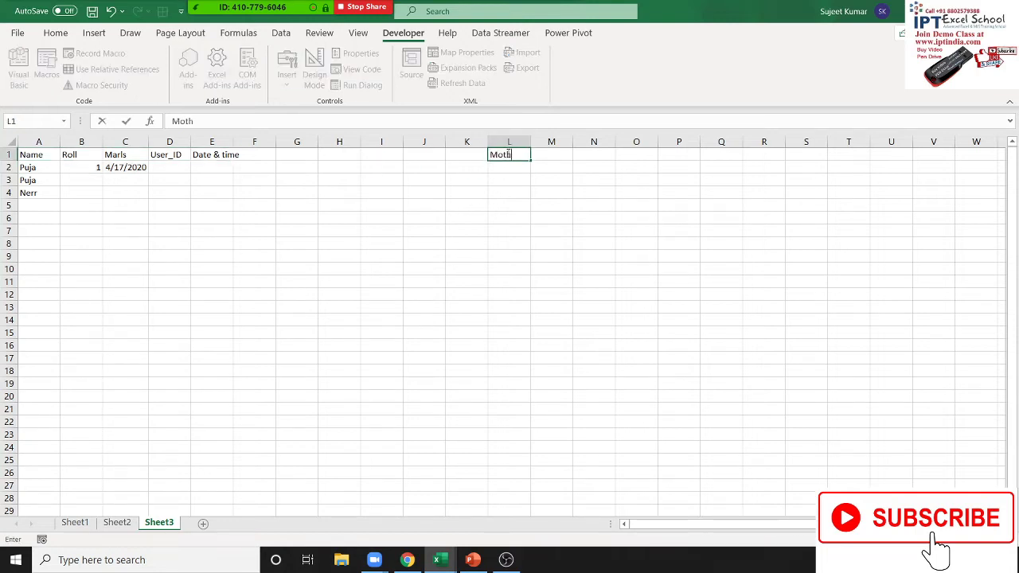
pyautogui.press('Return')
pyautogui.press('Up')
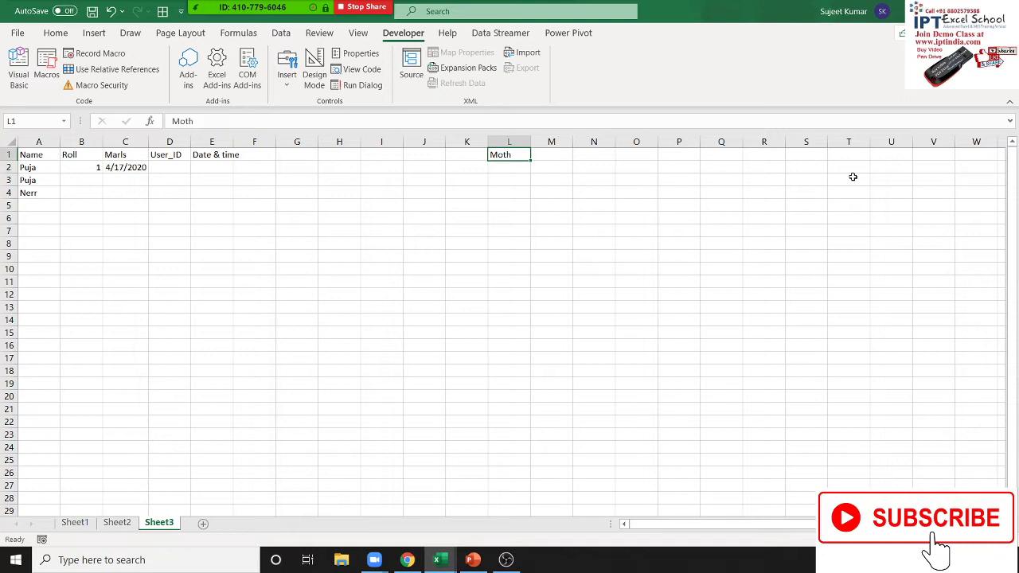
pyautogui.write('M')
pyautogui.press('Return')
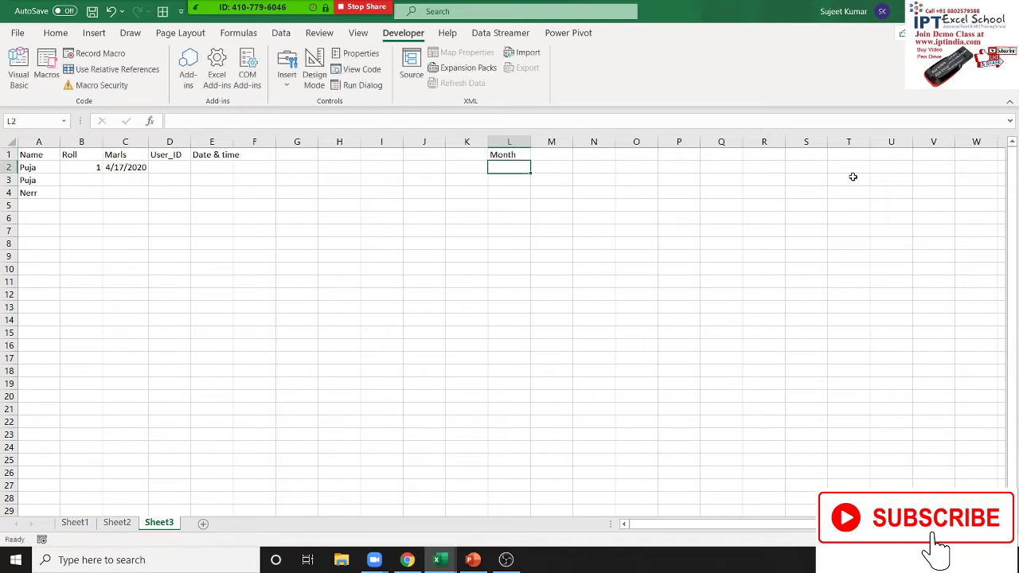
pyautogui.write('Jan')
pyautogui.press('Return')
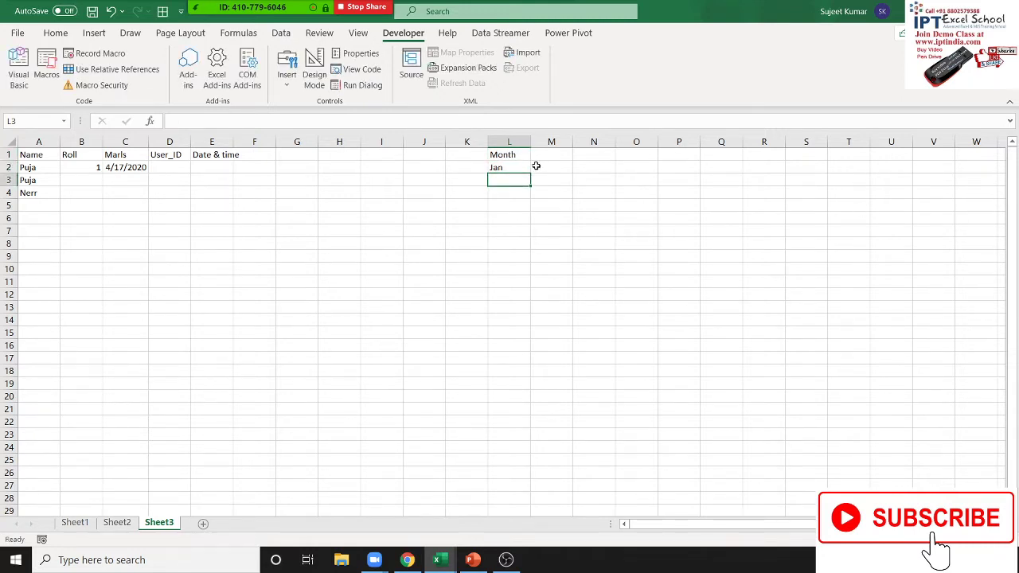
pyautogui.click(519, 166)
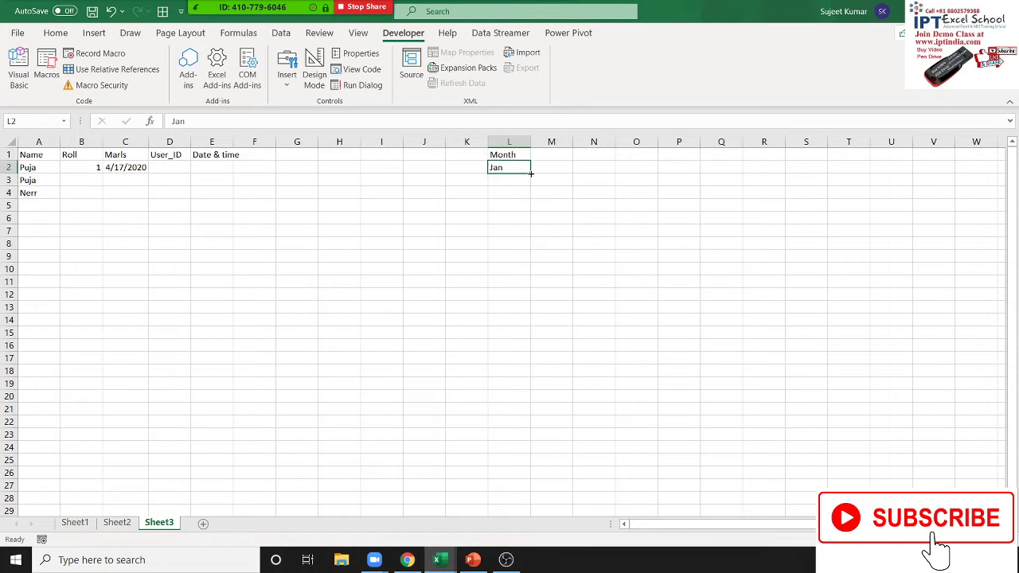
pyautogui.moveTo(530, 173); pyautogui.dragTo(530, 263)
# Add a Sales header in M1 and fill M2:M9 with =RANDBETWEEN(10,50)
pyautogui.click(558, 156)
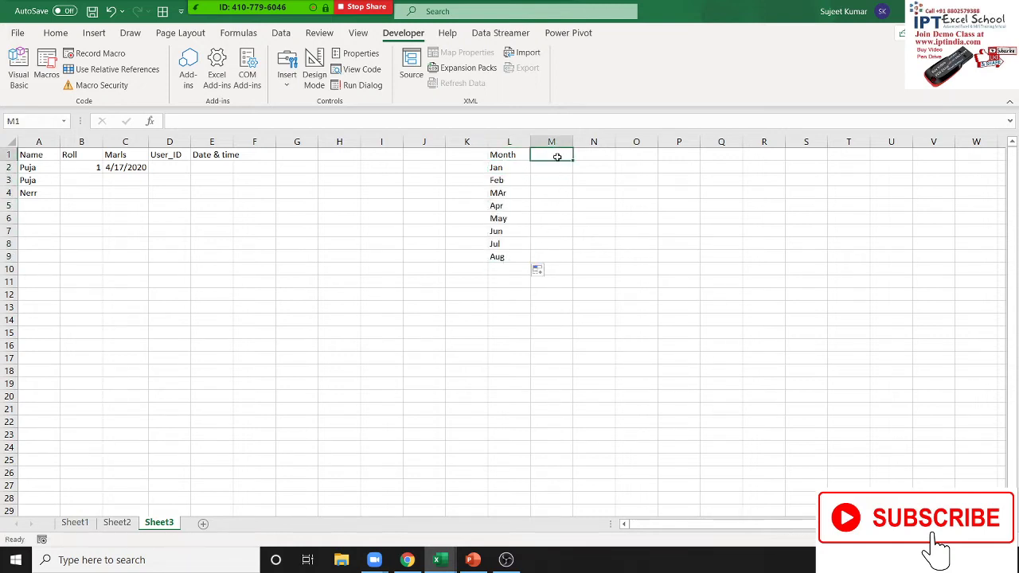
pyautogui.write('Sales')
pyautogui.press('Return')
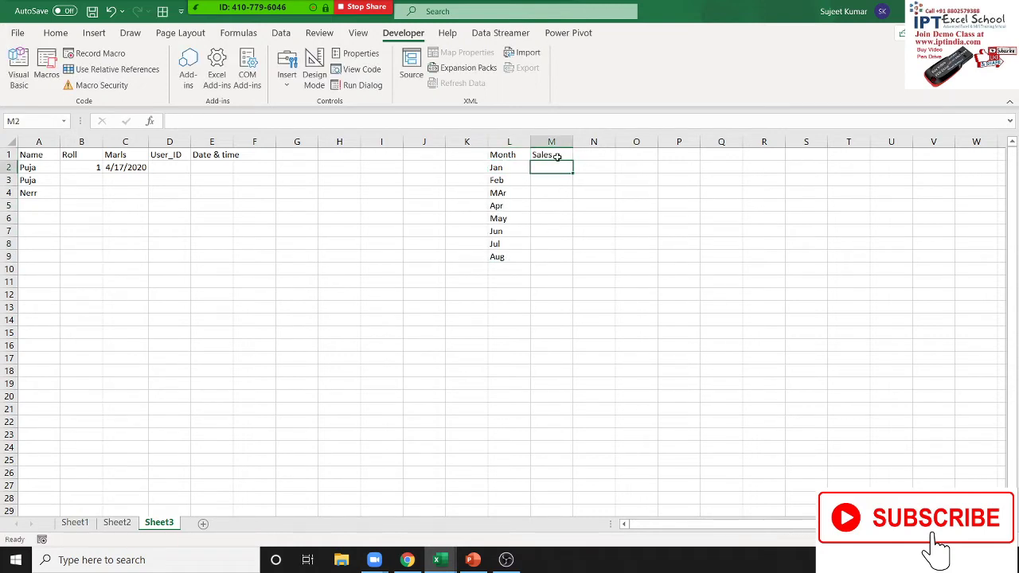
pyautogui.write('=ra')
pyautogui.press('Down')
pyautogui.press('Down')
pyautogui.press('Down')
pyautogui.press('Tab')
pyautogui.write('10')
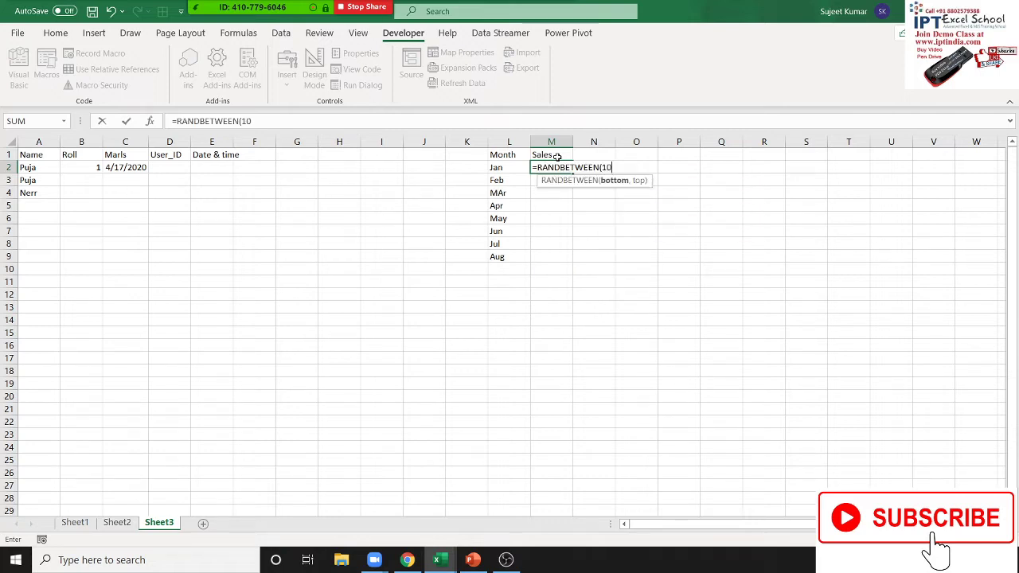
pyautogui.write(',5')
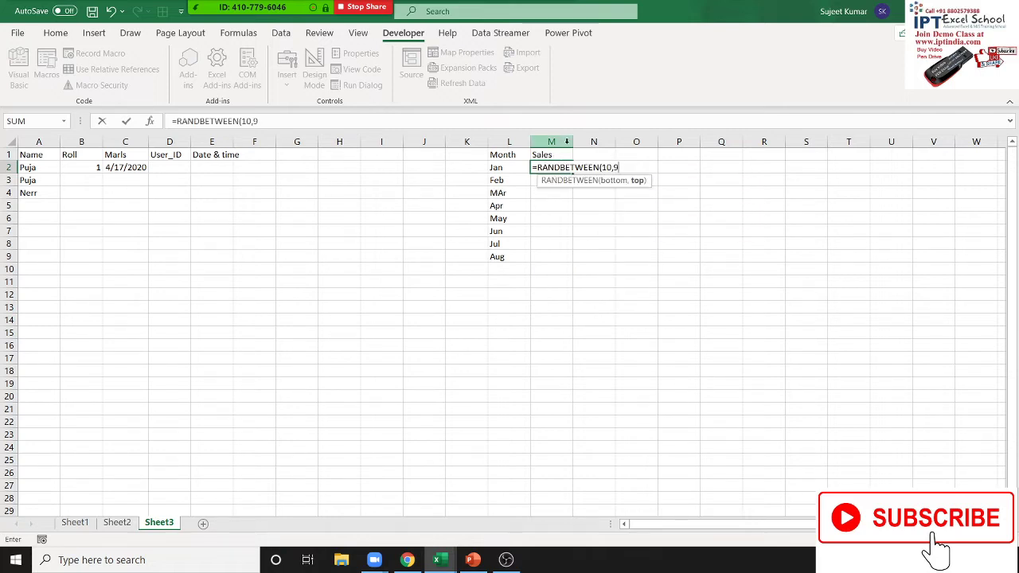
pyautogui.write('0)')
pyautogui.press('Return')
pyautogui.press('Right')
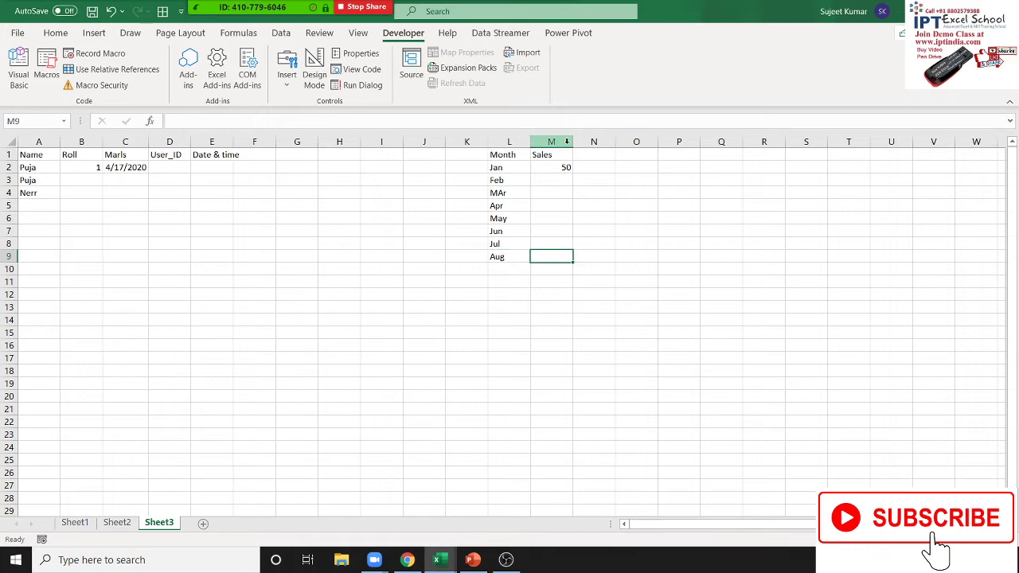
pyautogui.hotkey('ctrl', 'shift', 'Up')
pyautogui.hotkey('ctrl', 'd')
# Copy the Month and Sales table and switch back to PowerPoint
pyautogui.press('Up')
pyautogui.press('Left')
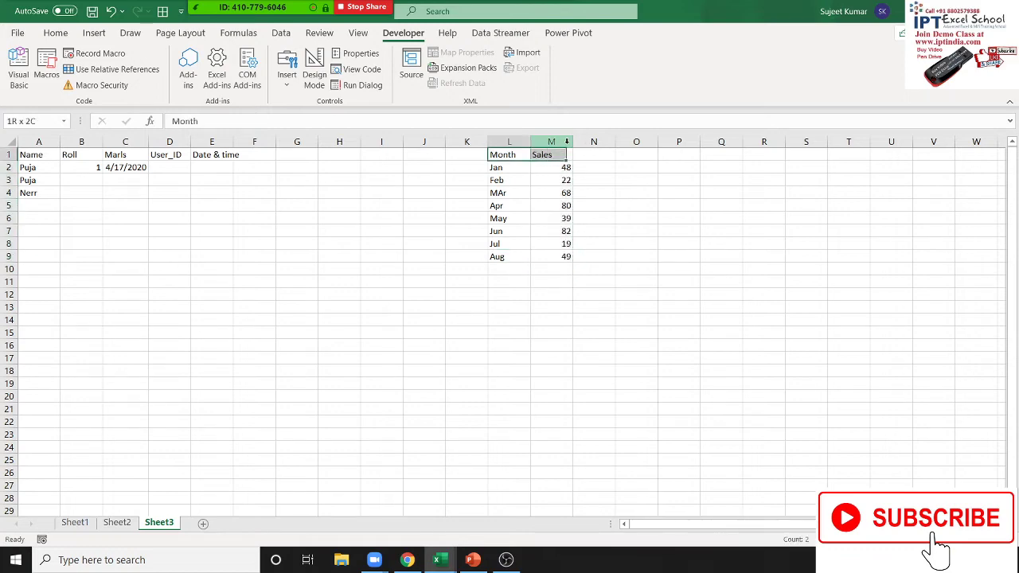
pyautogui.hotkey('ctrl', 'a')
pyautogui.hotkey('ctrl', 'c')
pyautogui.hotkey('alt', 'Tab')
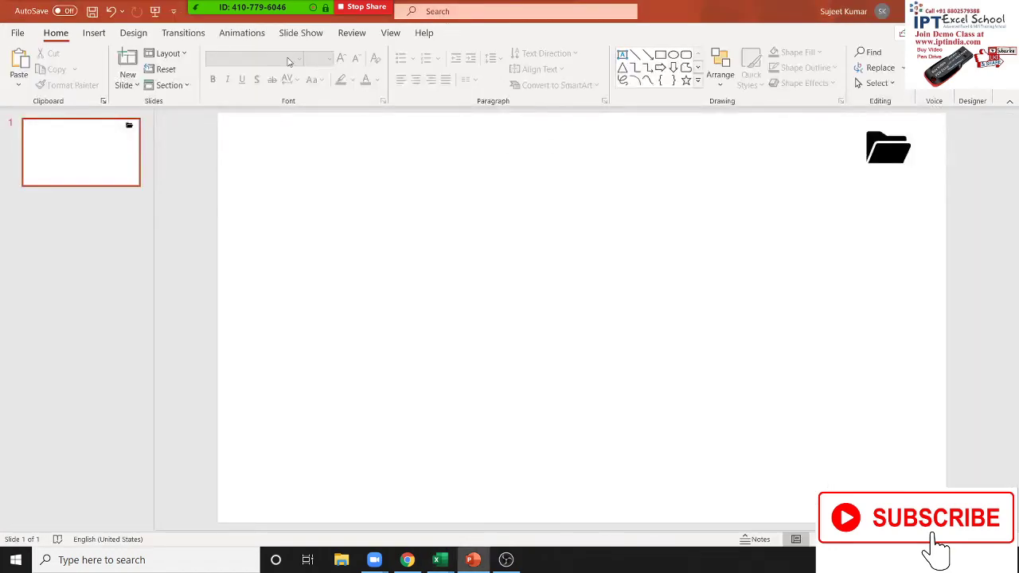
# Insert a clustered column chart on the slide
pyautogui.click(133, 33)
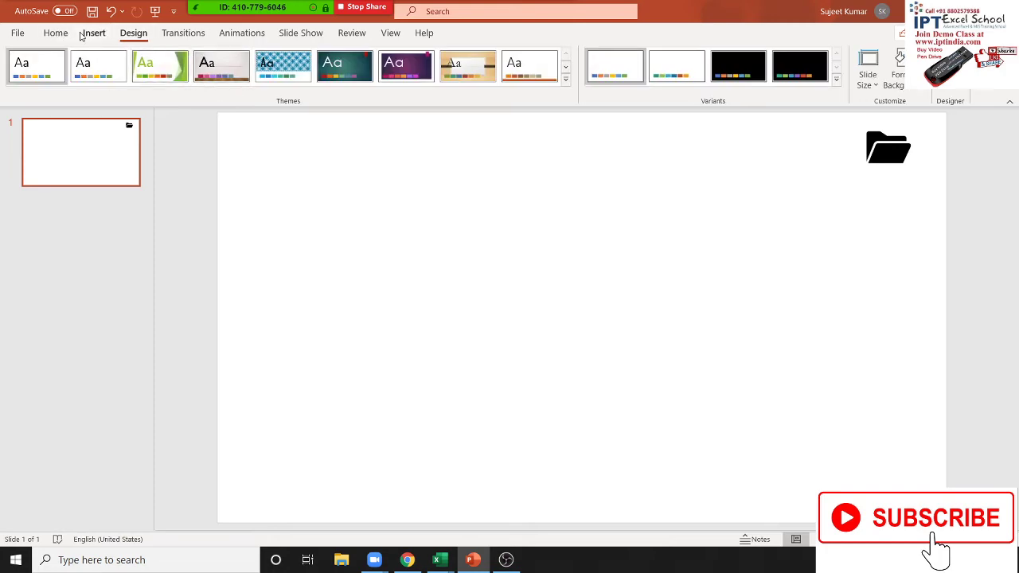
pyautogui.click(93, 33)
pyautogui.click(365, 67)
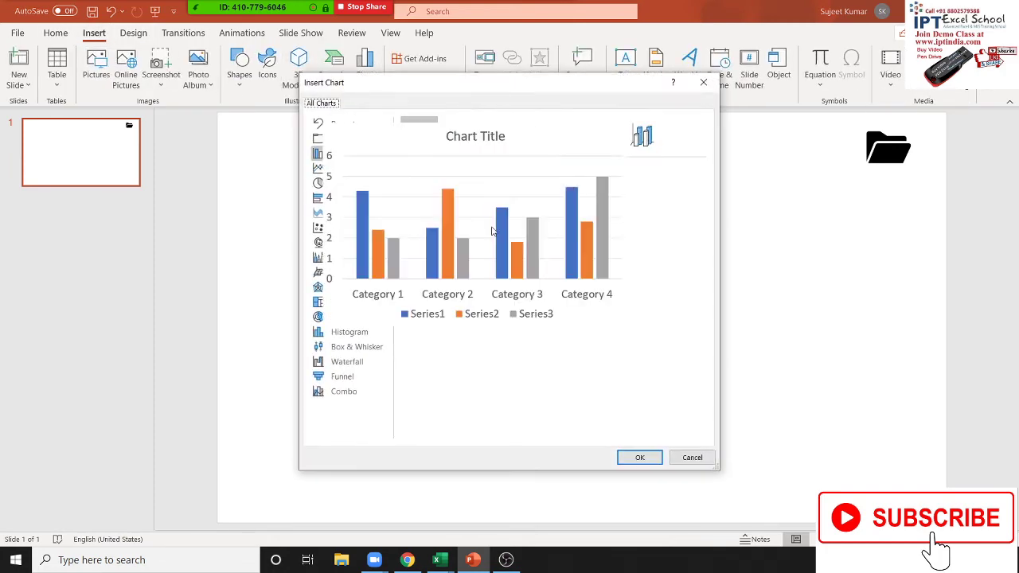
pyautogui.doubleClick(496, 228)
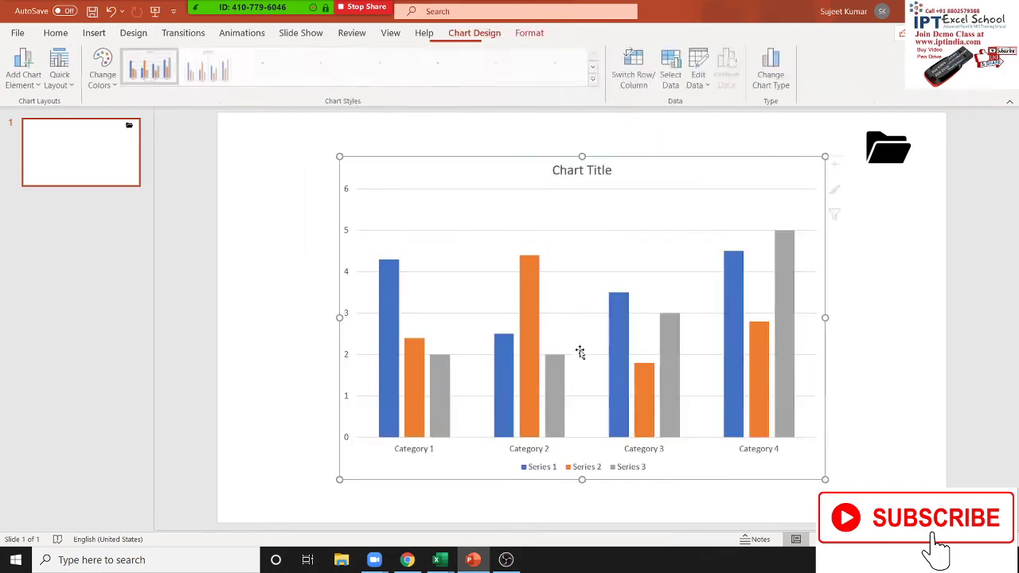
# Paste the copied Month and Sales table into the chart's data sheet
pyautogui.click(535, 111)
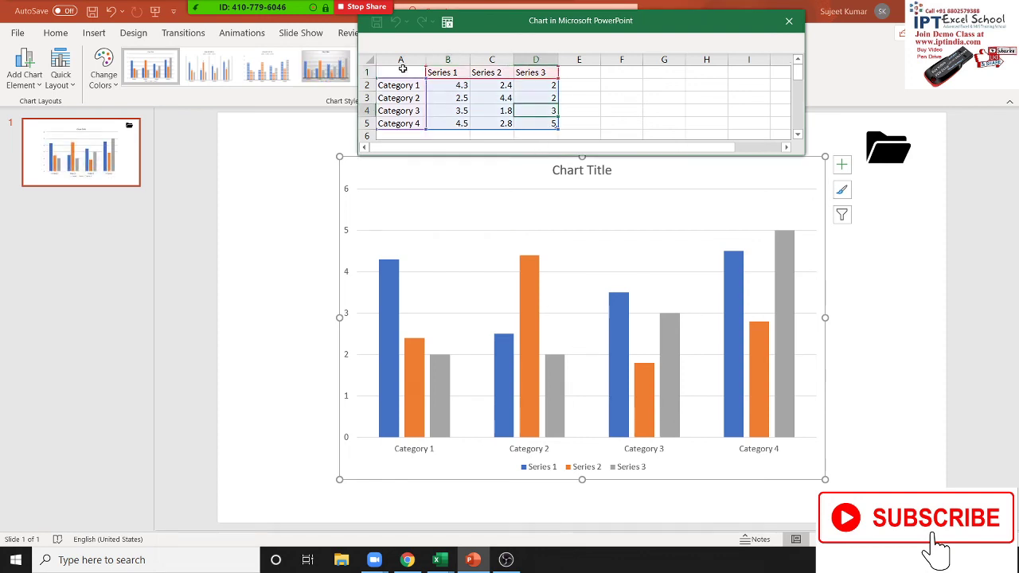
pyautogui.moveTo(400, 72); pyautogui.dragTo(441, 123)
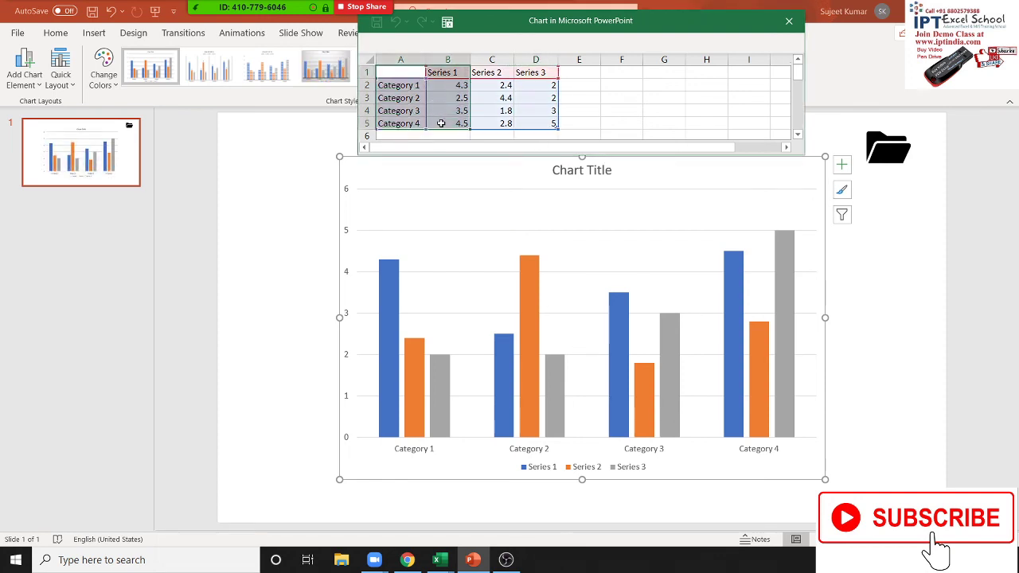
pyautogui.hotkey('ctrl', 'v')
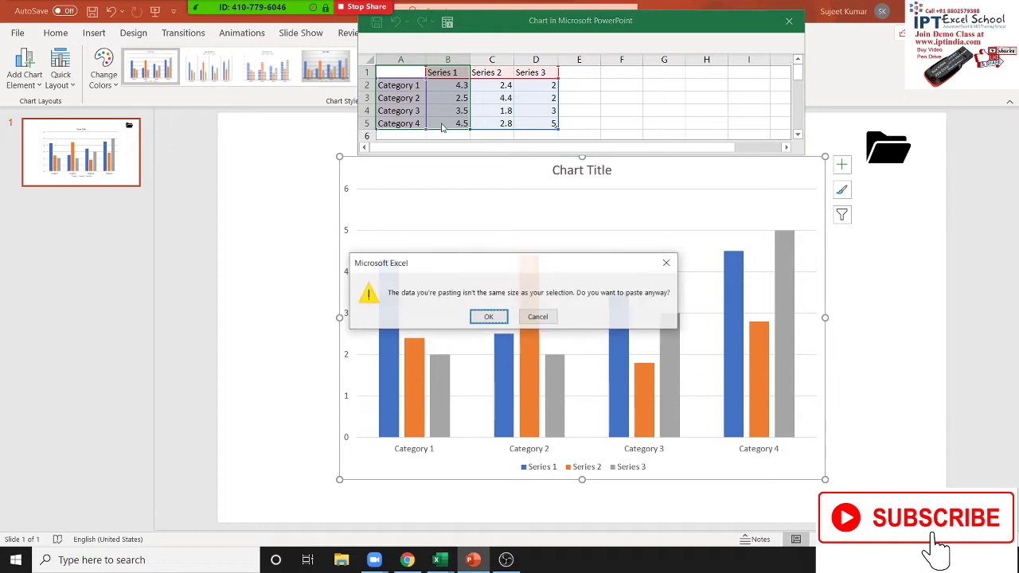
pyautogui.click(488, 316)
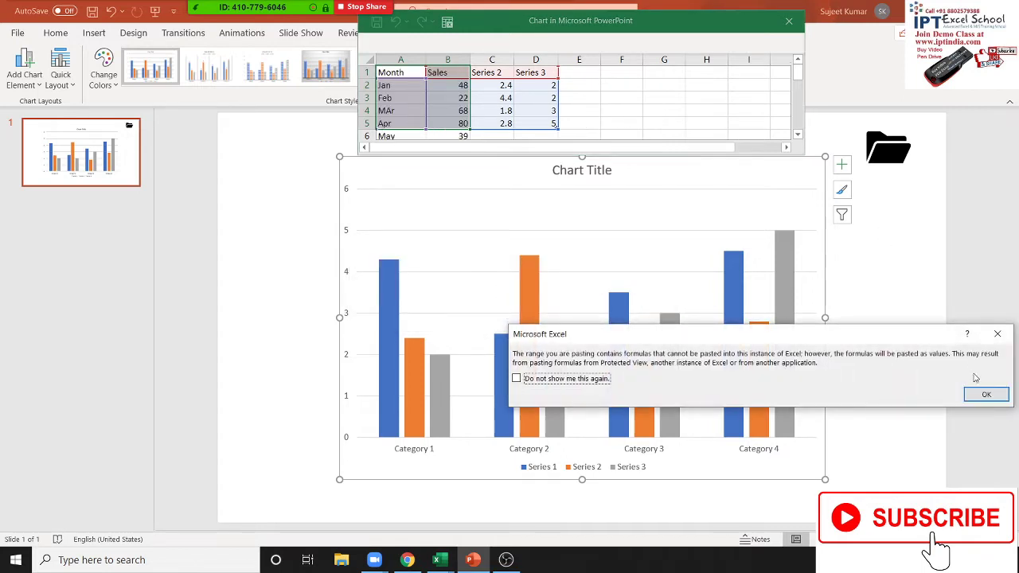
pyautogui.click(985, 394)
# Limit the chart data range to A1:B9 and clear the leftover sample series columns
pyautogui.click(745, 126)
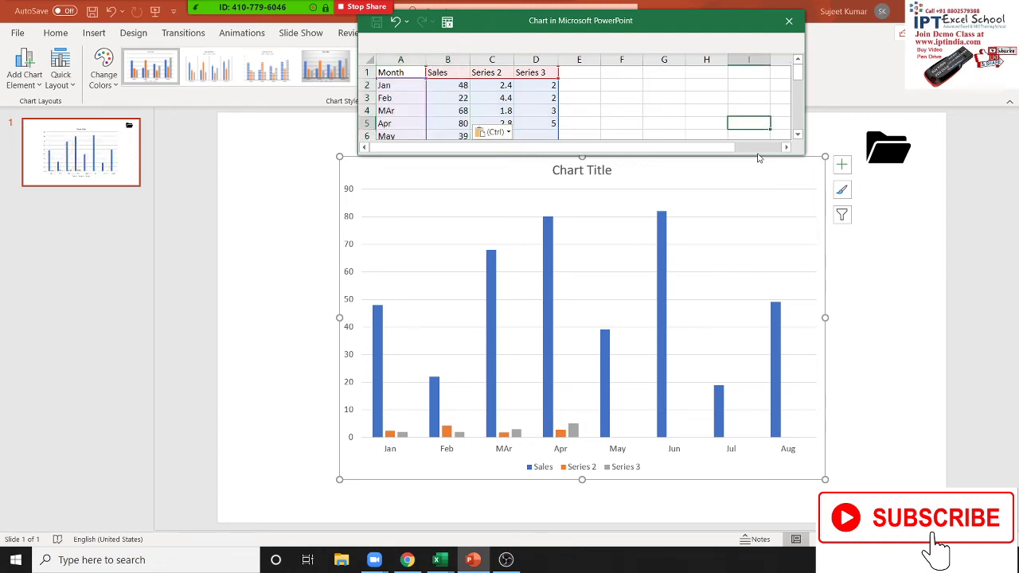
pyautogui.moveTo(758, 155); pyautogui.dragTo(757, 371)
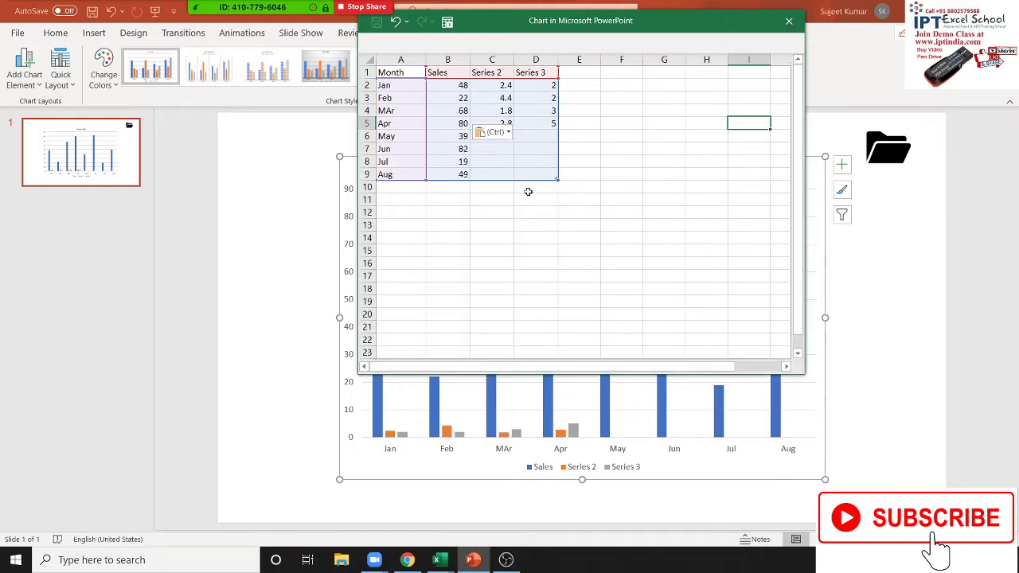
pyautogui.moveTo(556, 185); pyautogui.dragTo(486, 174)
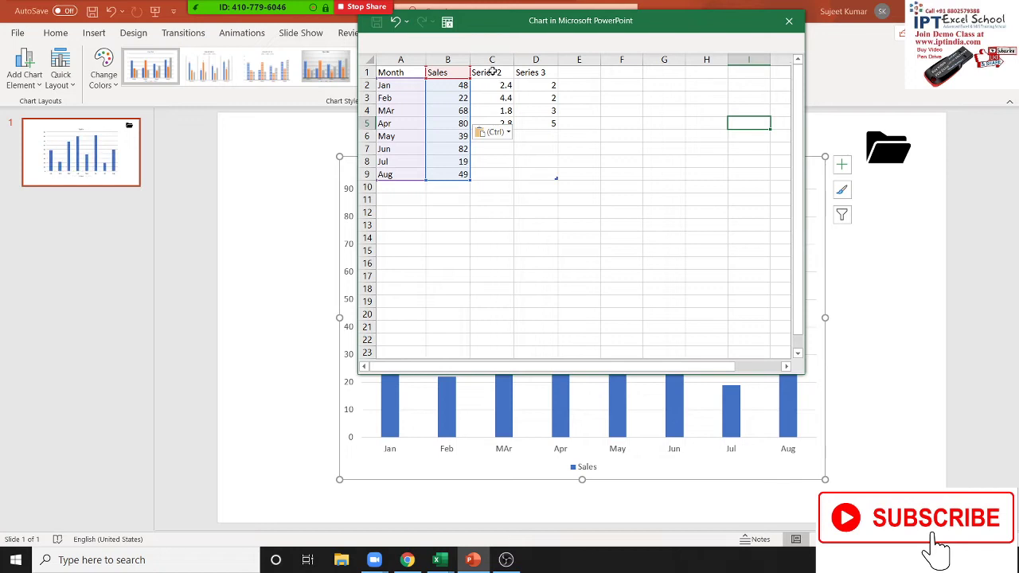
pyautogui.moveTo(487, 71); pyautogui.dragTo(568, 188)
pyautogui.press('Delete')
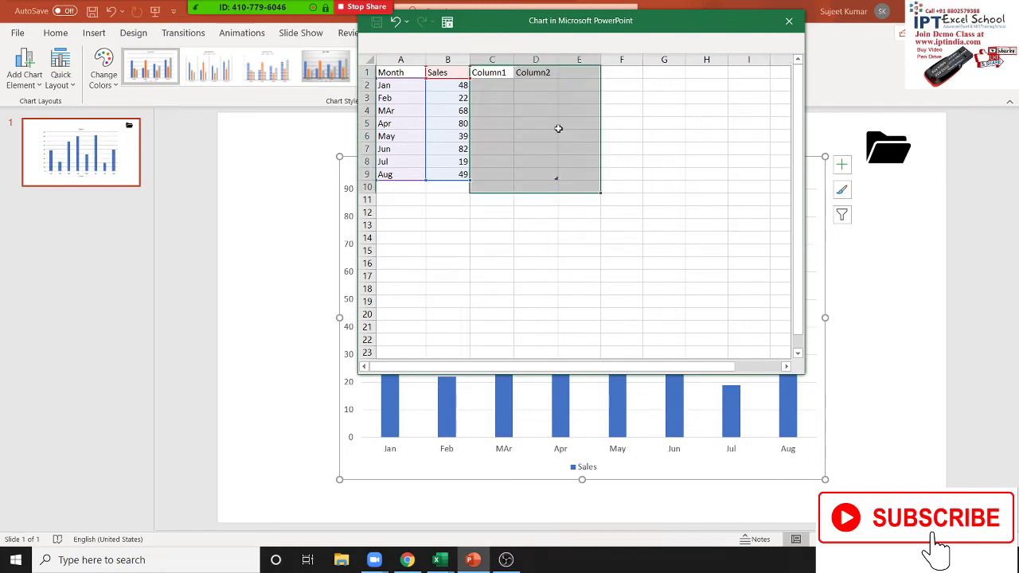
pyautogui.click(555, 189)
pyautogui.click(561, 197)
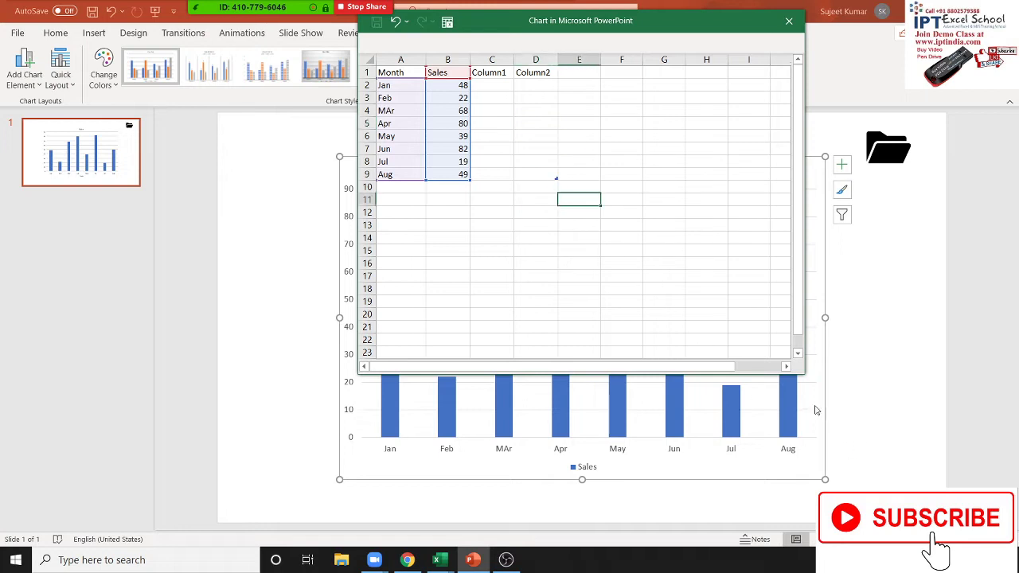
pyautogui.click(857, 374)
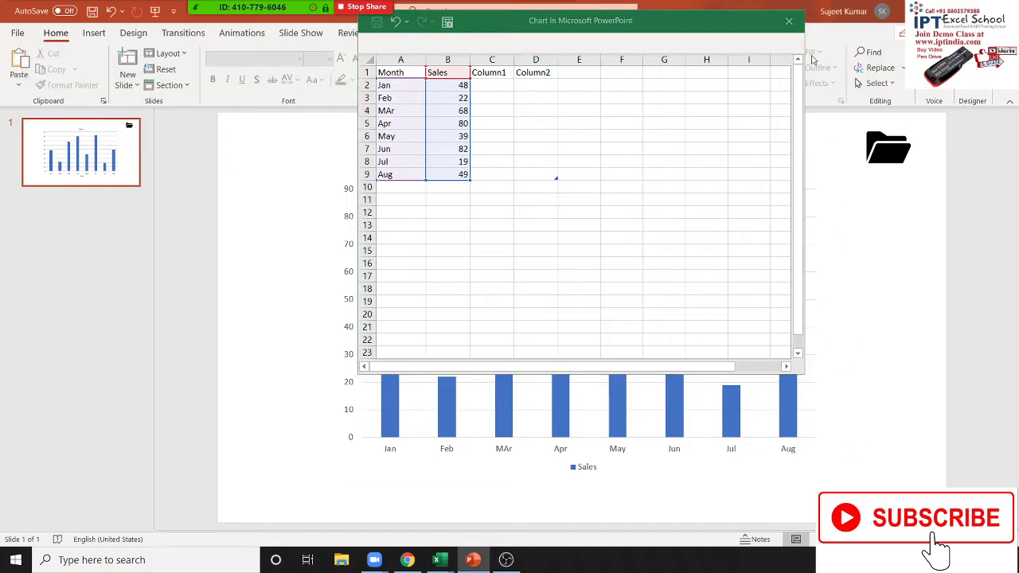
# Apply the dark chart style with outlined bars to the Sales chart, leaving shape styles unchanged
pyautogui.click(788, 23)
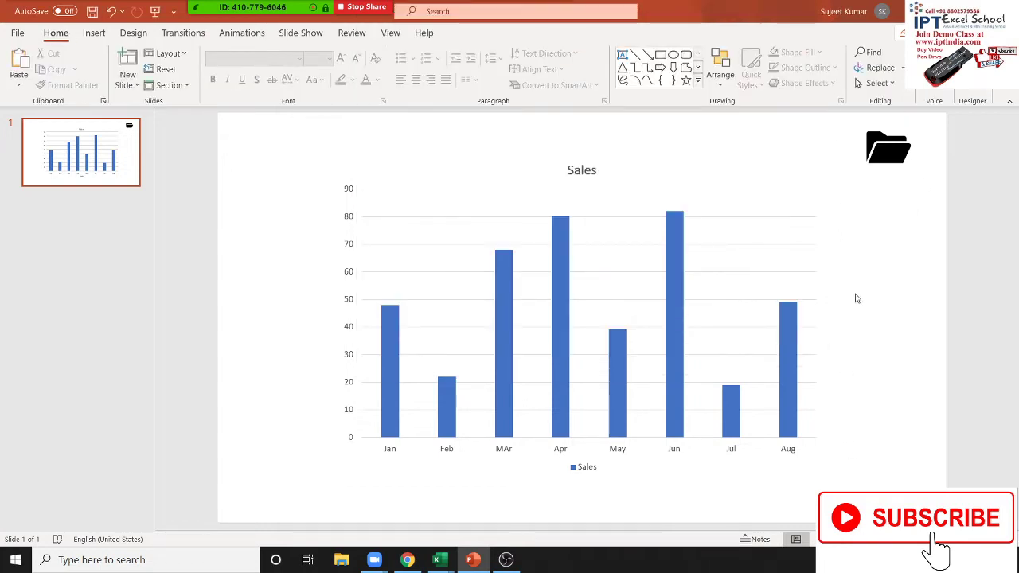
pyautogui.click(774, 207)
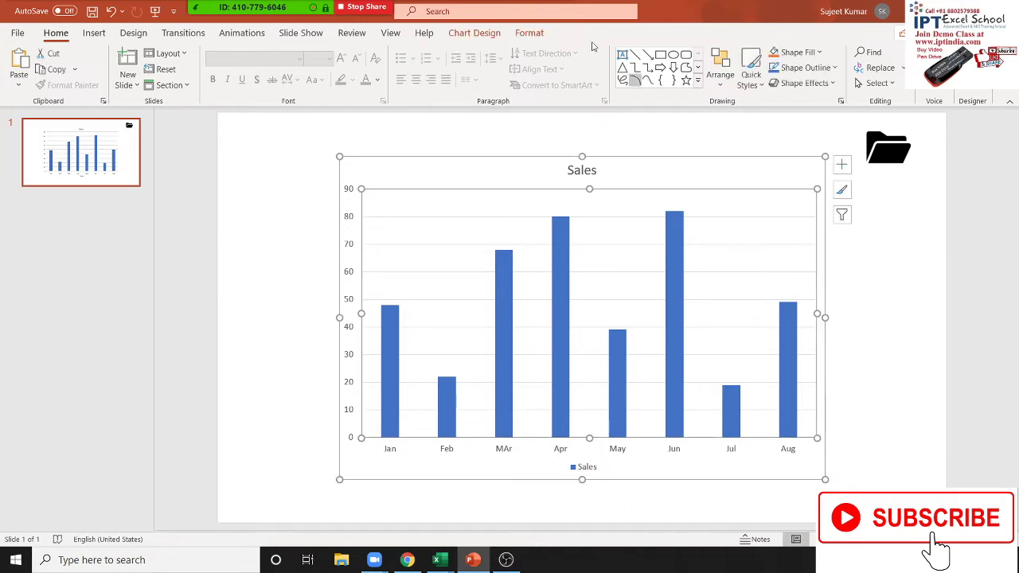
pyautogui.click(474, 33)
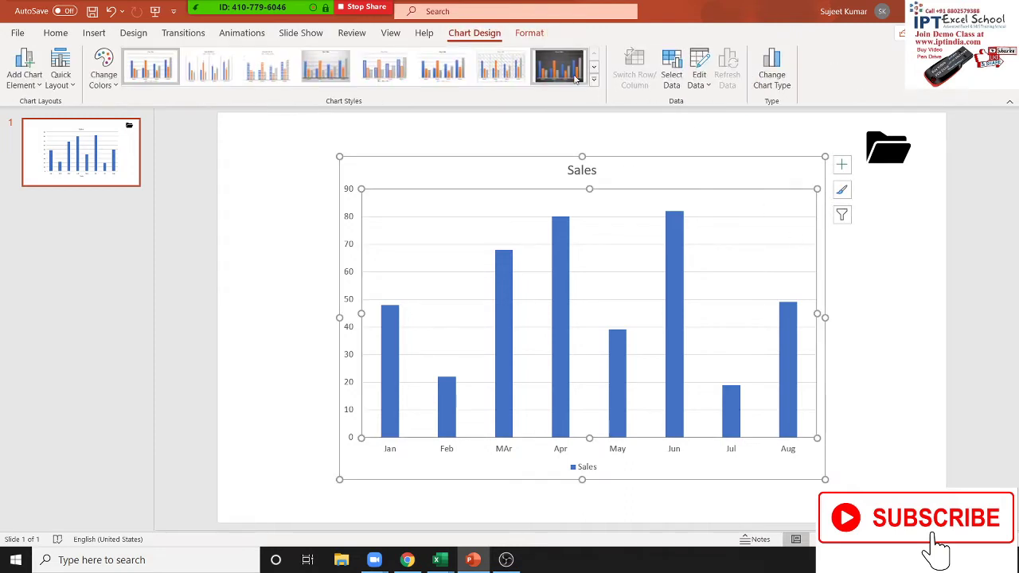
pyautogui.click(591, 94)
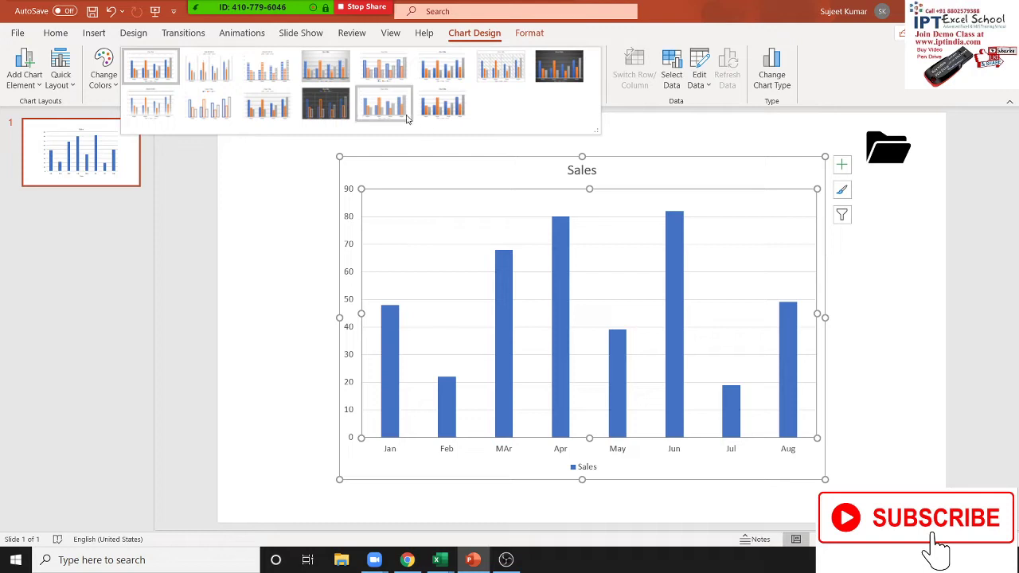
pyautogui.click(315, 116)
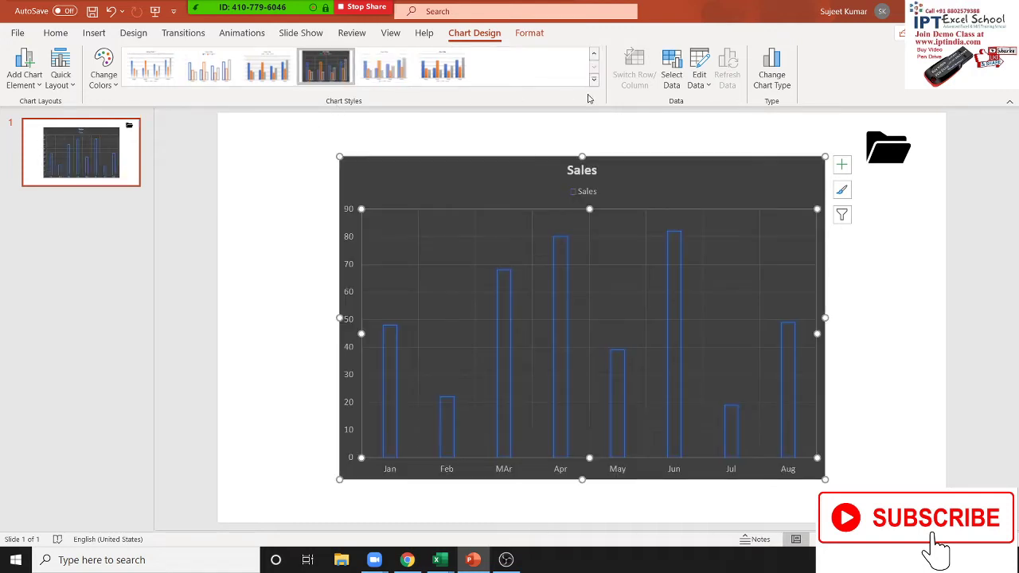
pyautogui.click(530, 33)
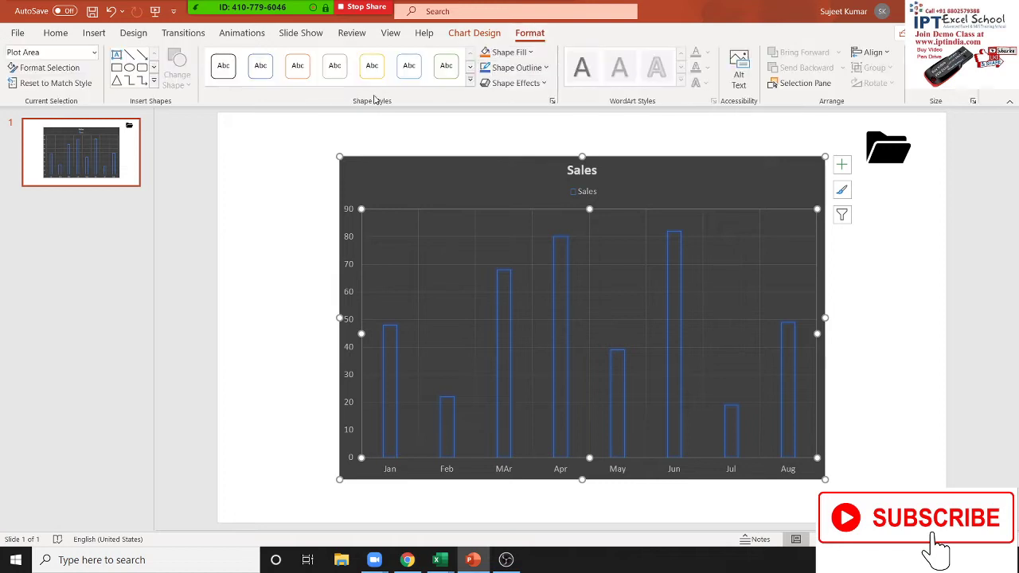
pyautogui.click(473, 82)
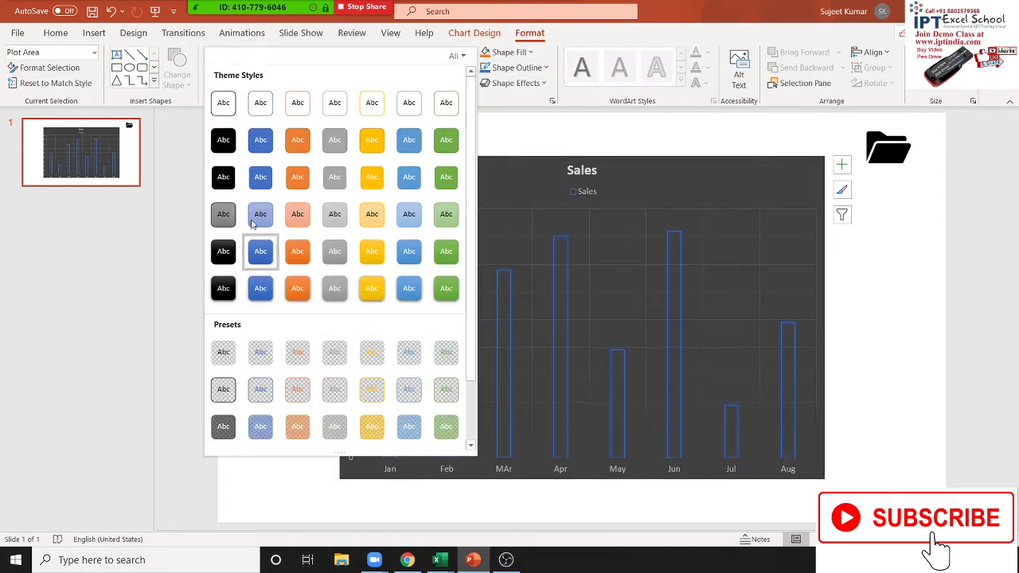
pyautogui.click(510, 114)
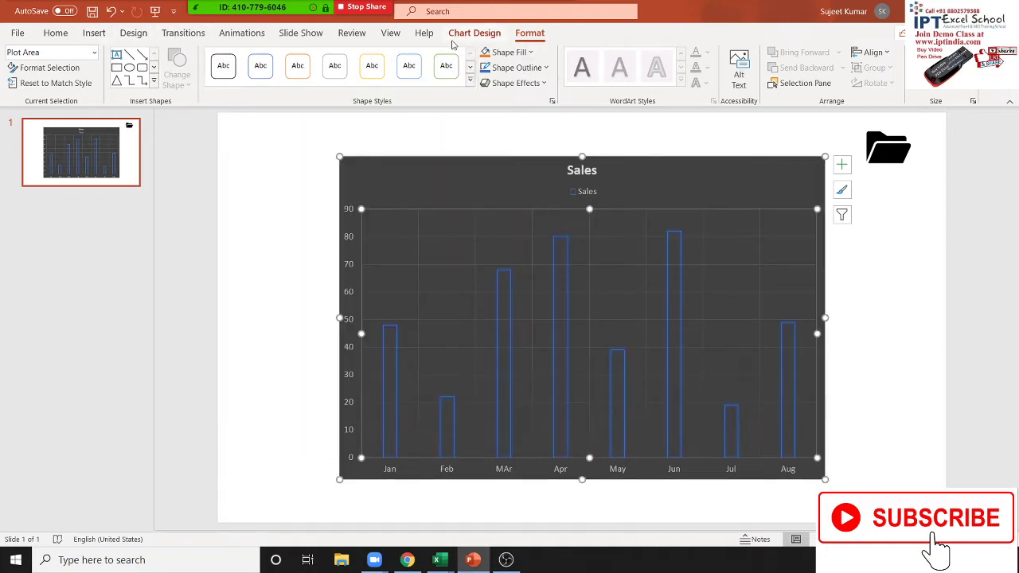
pyautogui.click(474, 33)
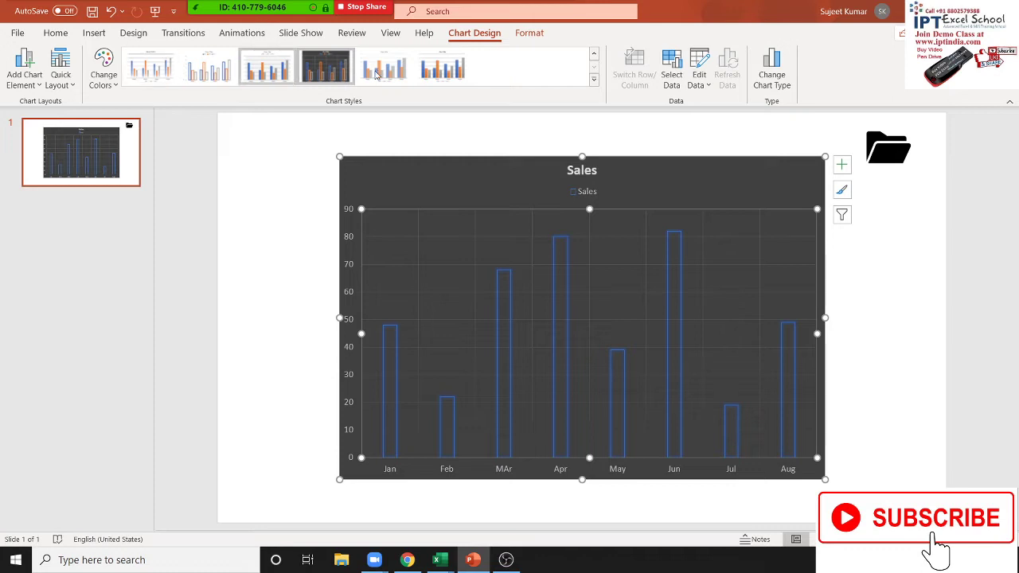
# Nudge the Sales chart slightly to the left
pyautogui.click(317, 213)
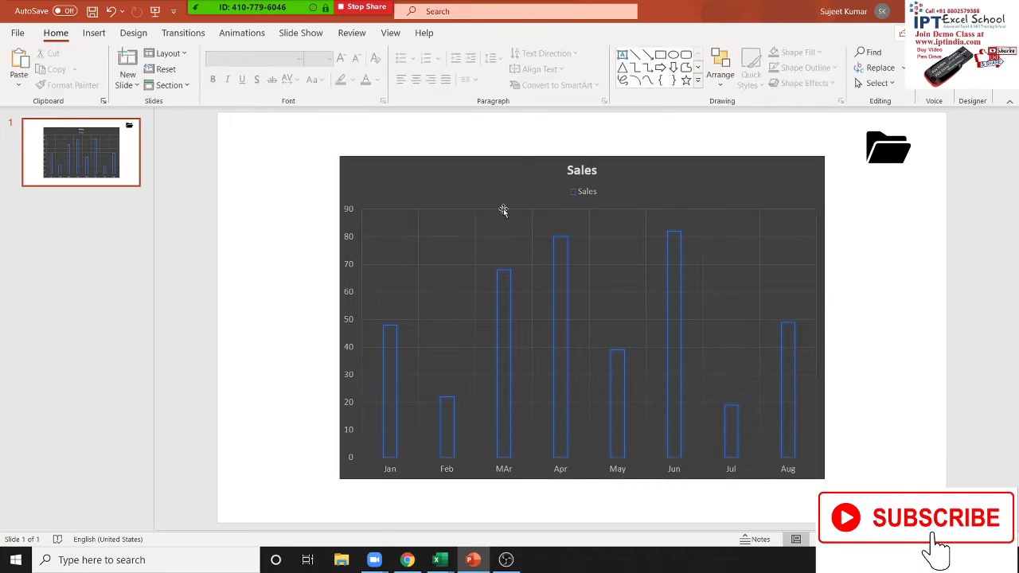
pyautogui.click(503, 209)
pyautogui.moveTo(484, 198); pyautogui.dragTo(469, 200)
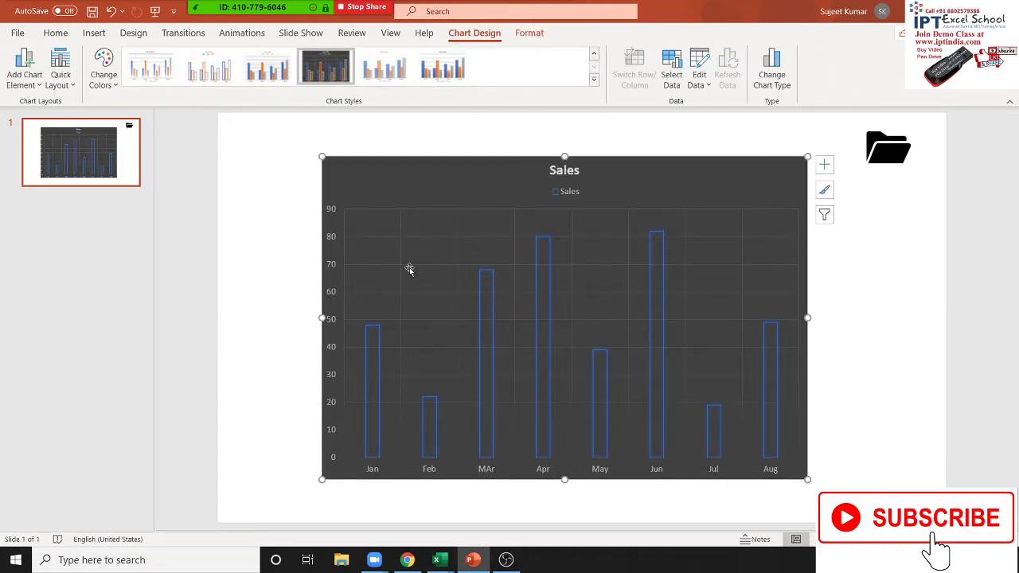
pyautogui.click(271, 177)
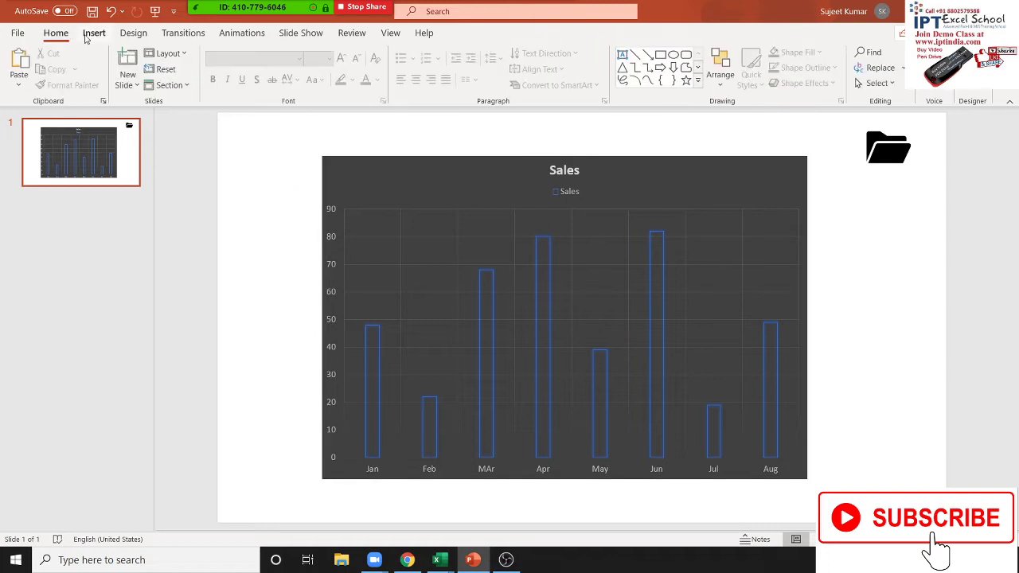
# Select the Sales series and open formatting options for the Apr column
pyautogui.click(94, 33)
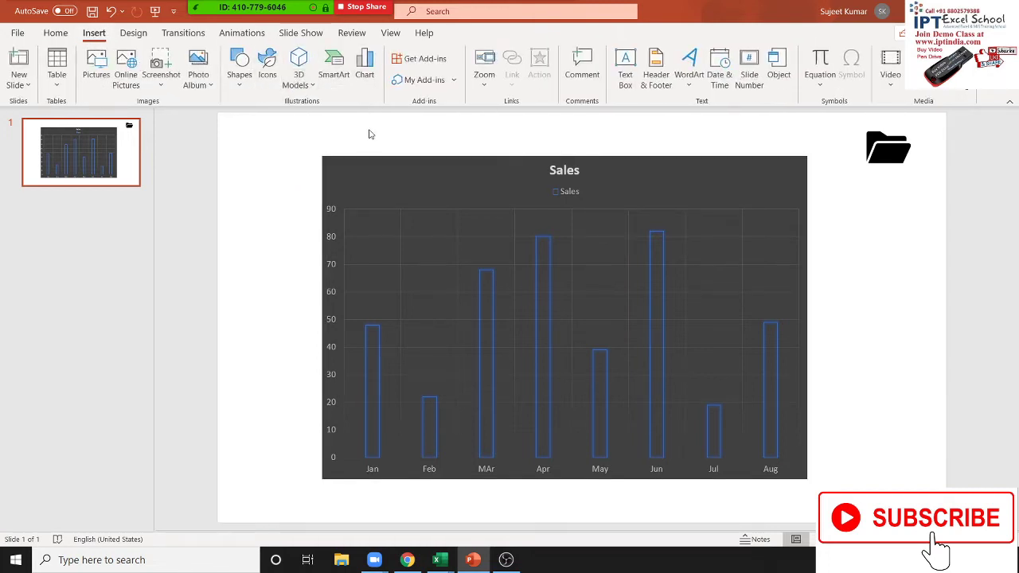
pyautogui.click(370, 168)
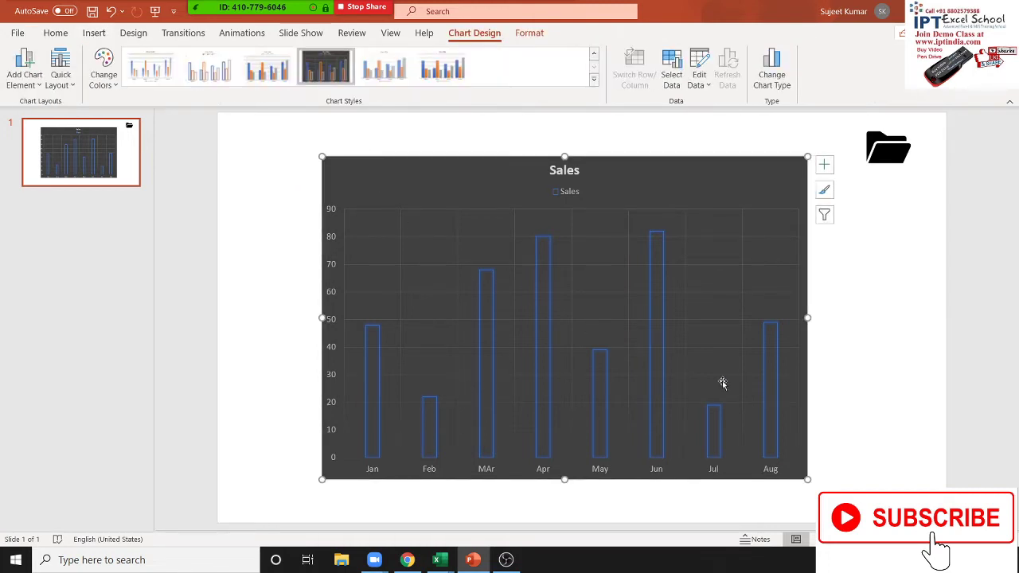
pyautogui.click(661, 336)
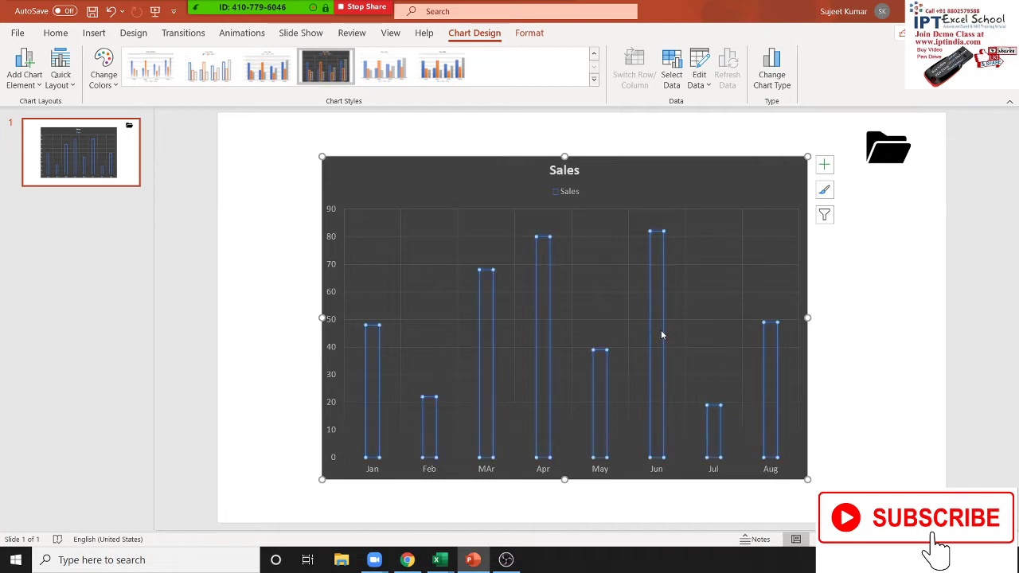
pyautogui.click(542, 265)
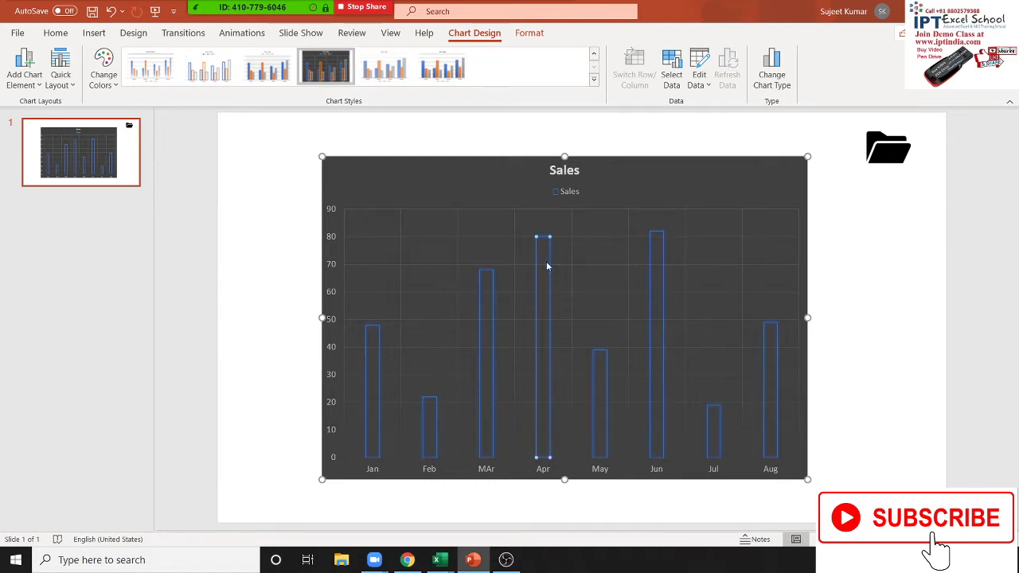
pyautogui.doubleClick(546, 266)
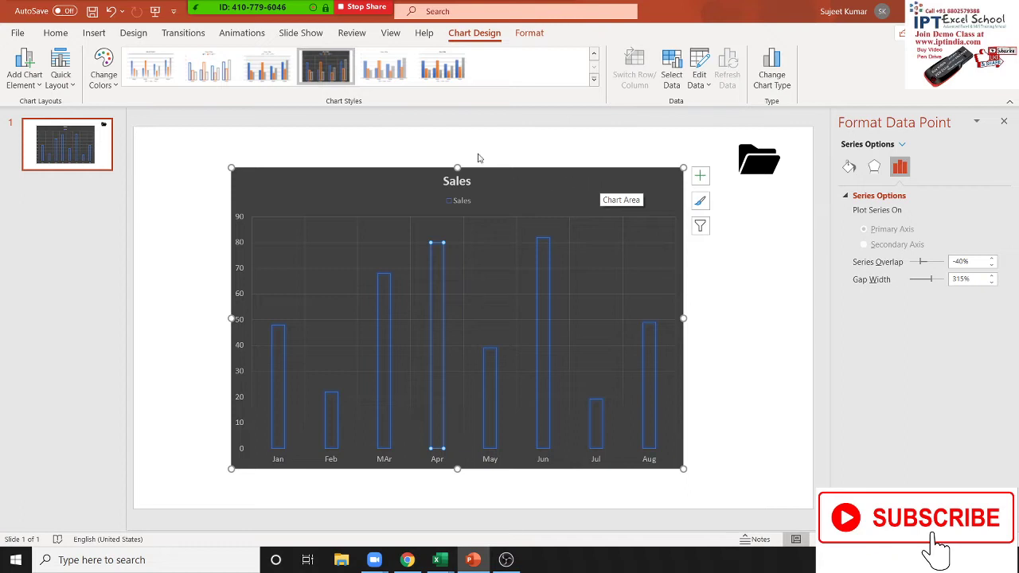
pyautogui.click(346, 40)
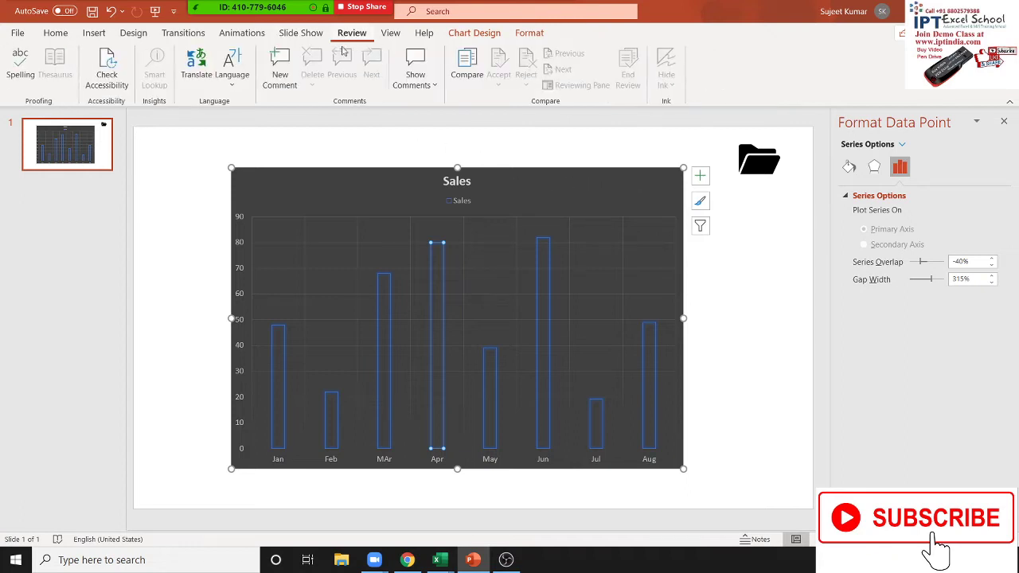
# Open the chart's data via Edit Data, review the Sales series, then close the sheet
pyautogui.click(386, 169)
pyautogui.rightClick(384, 182)
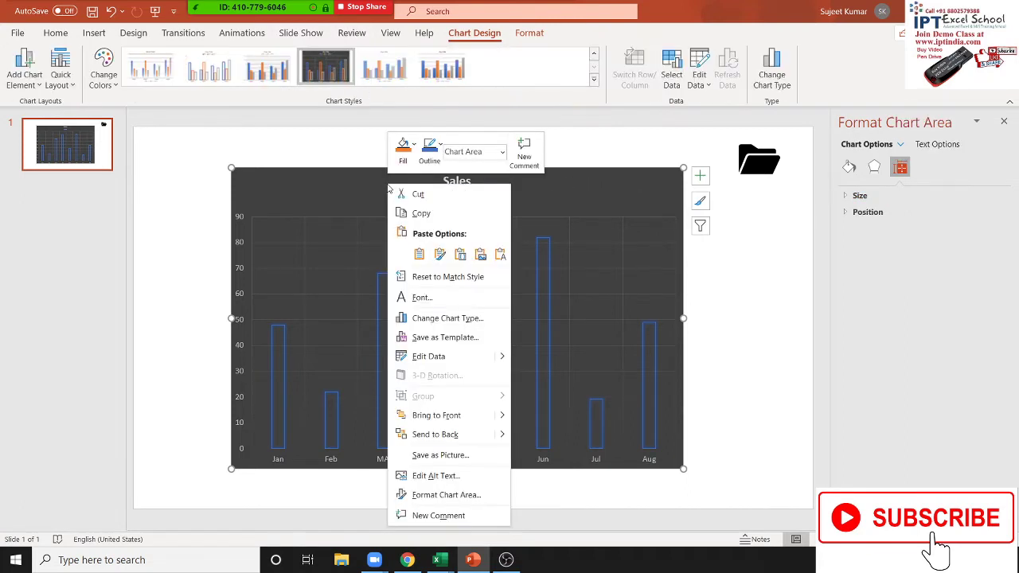
pyautogui.click(460, 360)
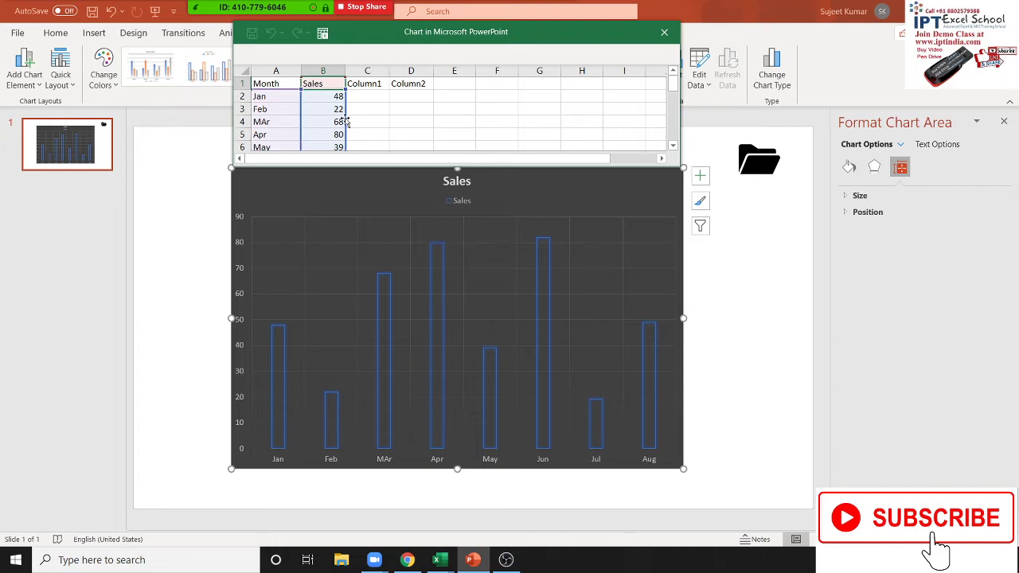
pyautogui.click(437, 256)
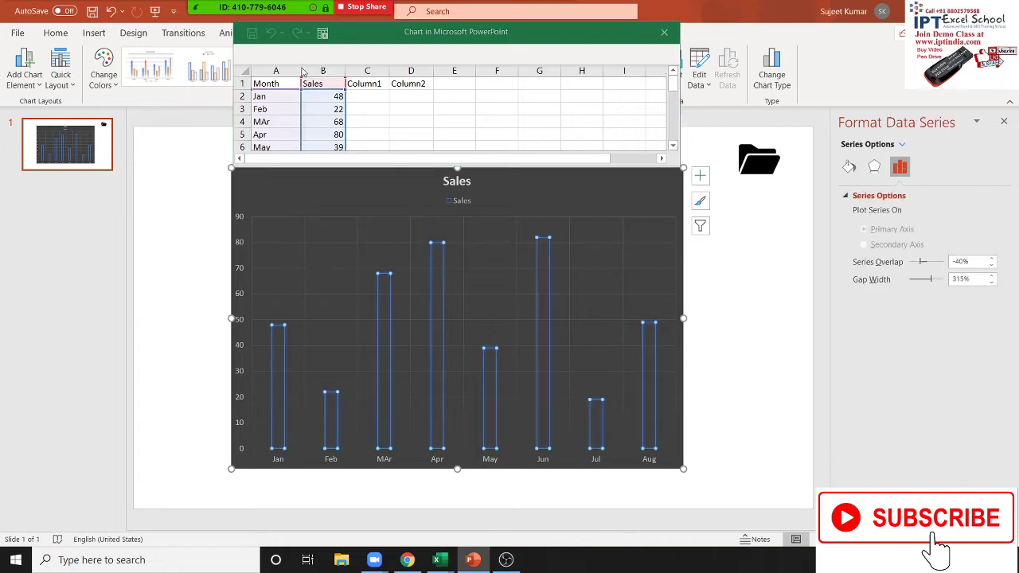
pyautogui.click(673, 32)
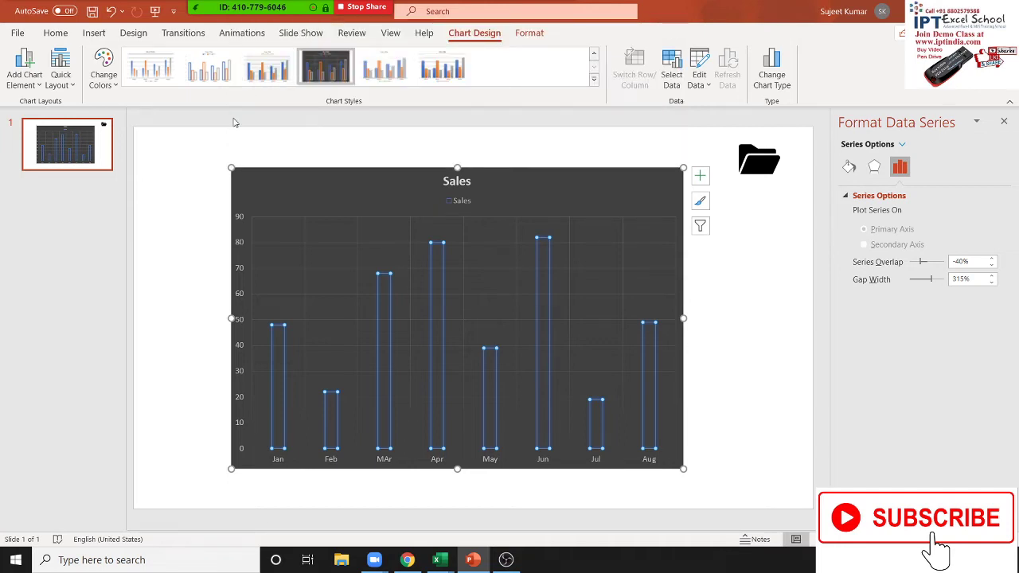
pyautogui.click(188, 130)
# Cancel the Insert Chart chooser, then select the Sales chart and delete it
pyautogui.click(94, 33)
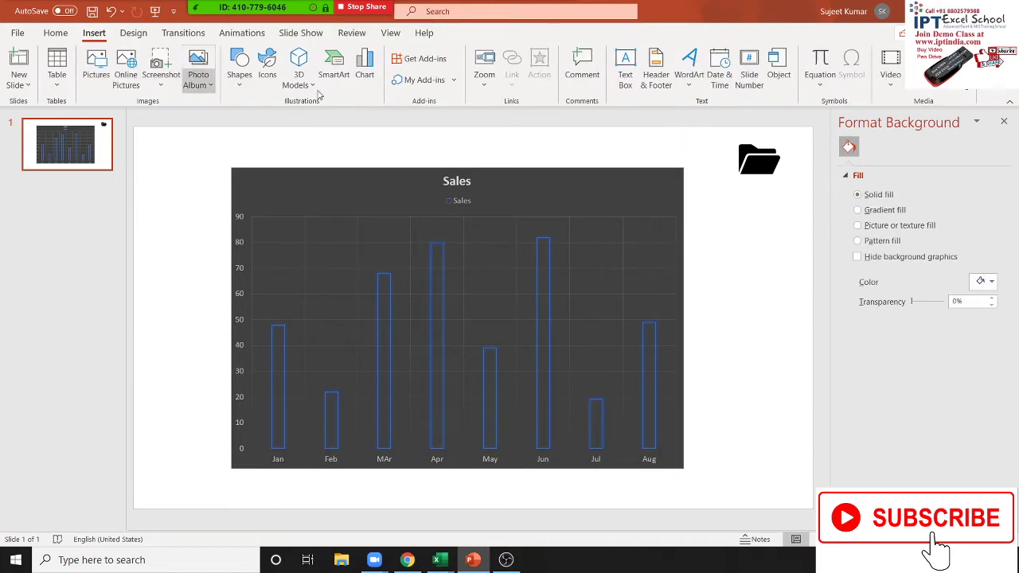
pyautogui.click(360, 80)
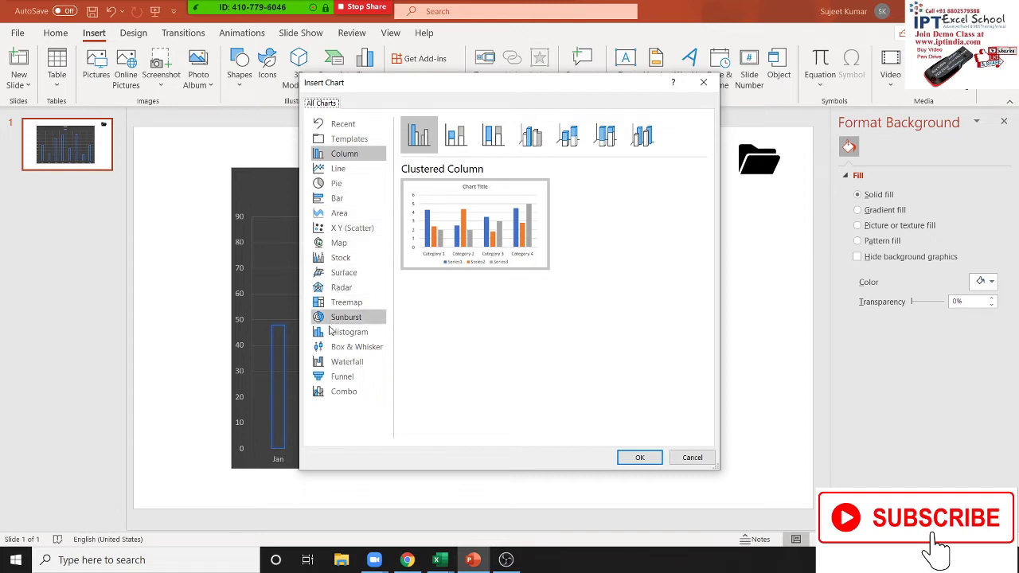
pyautogui.click(702, 83)
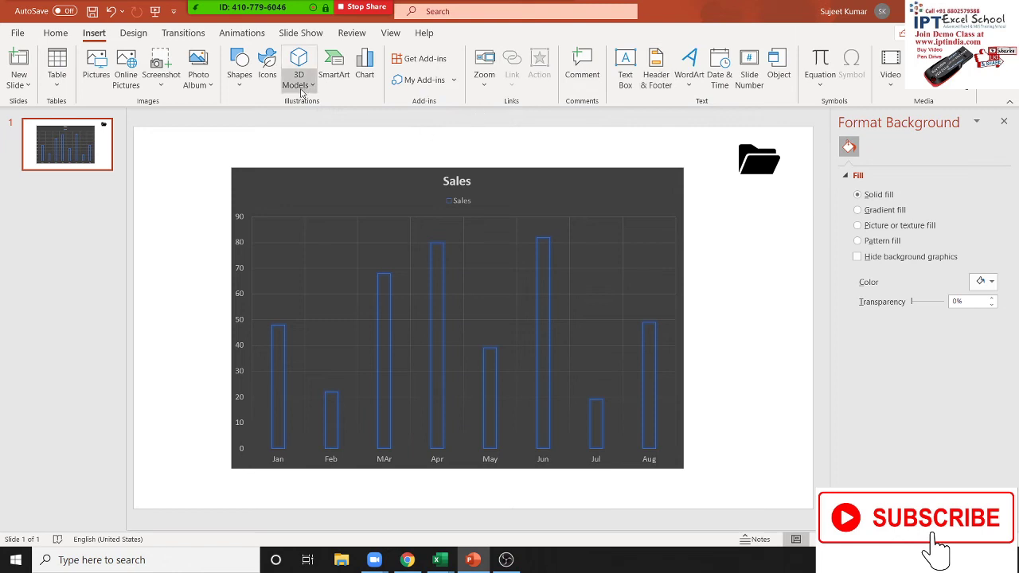
pyautogui.click(535, 179)
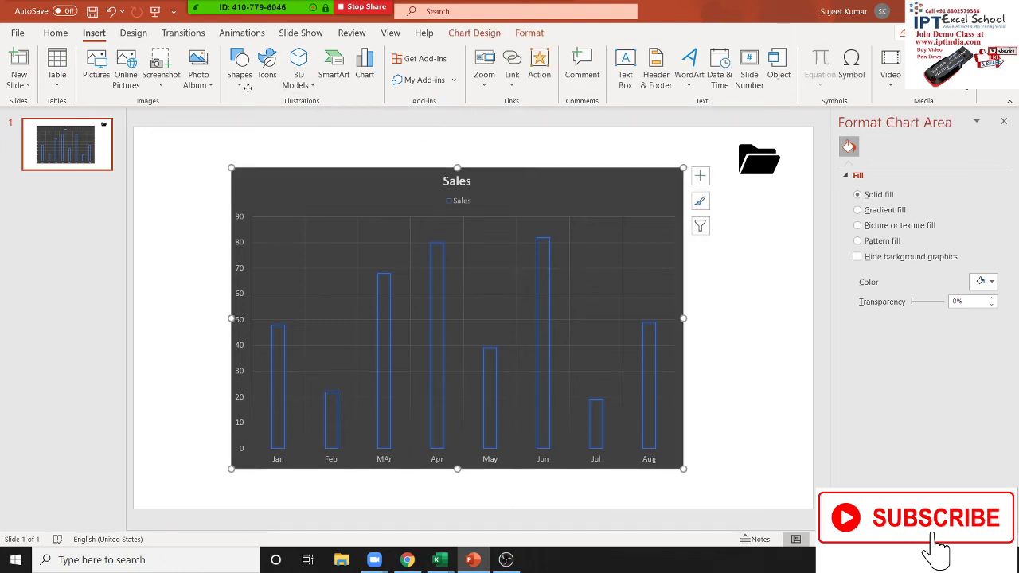
pyautogui.press('Delete')
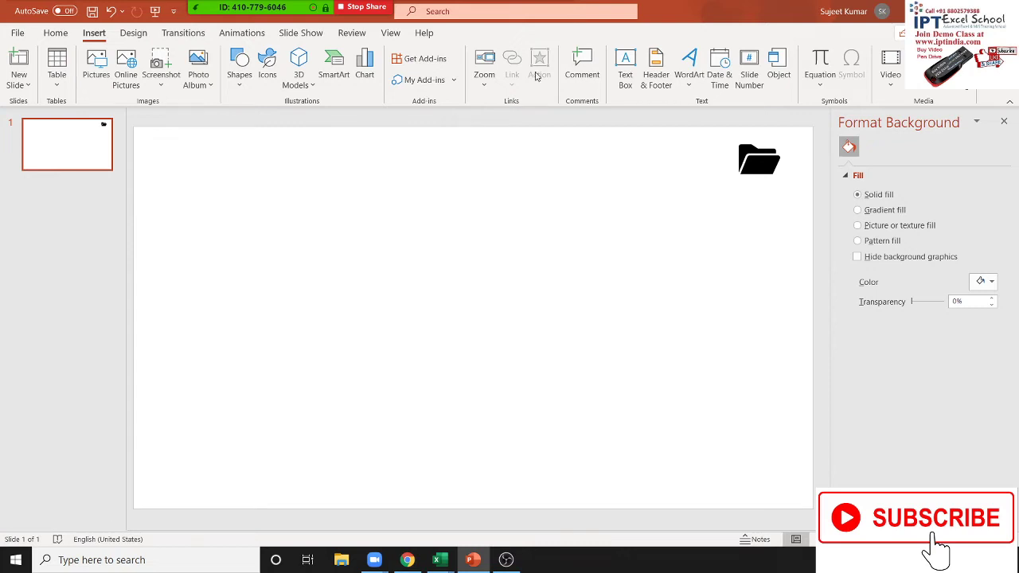
# Add the Web Video Player add-in from the Office store and accept its licence terms
pyautogui.click(406, 66)
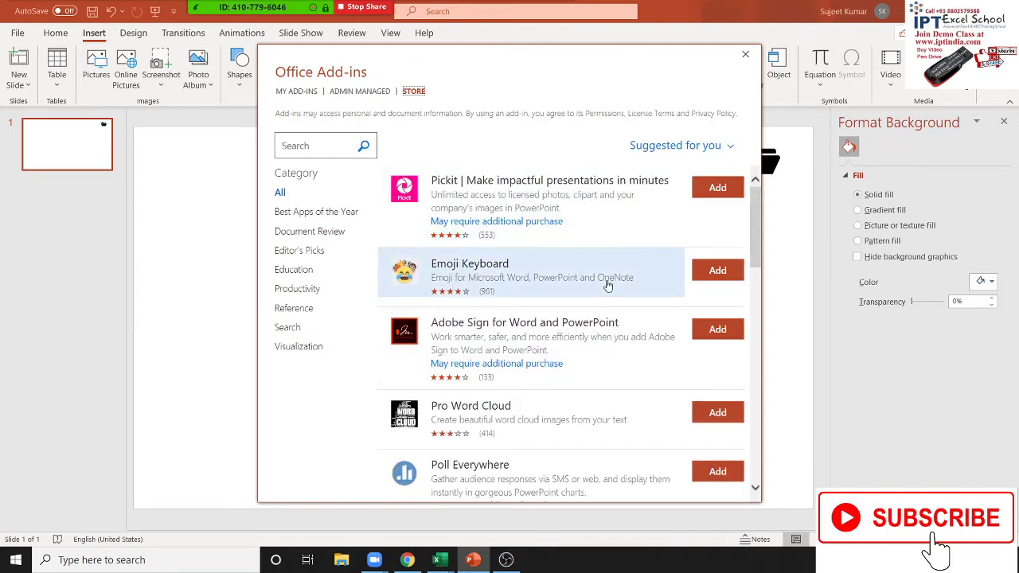
pyautogui.scroll(-2, 594, 264)
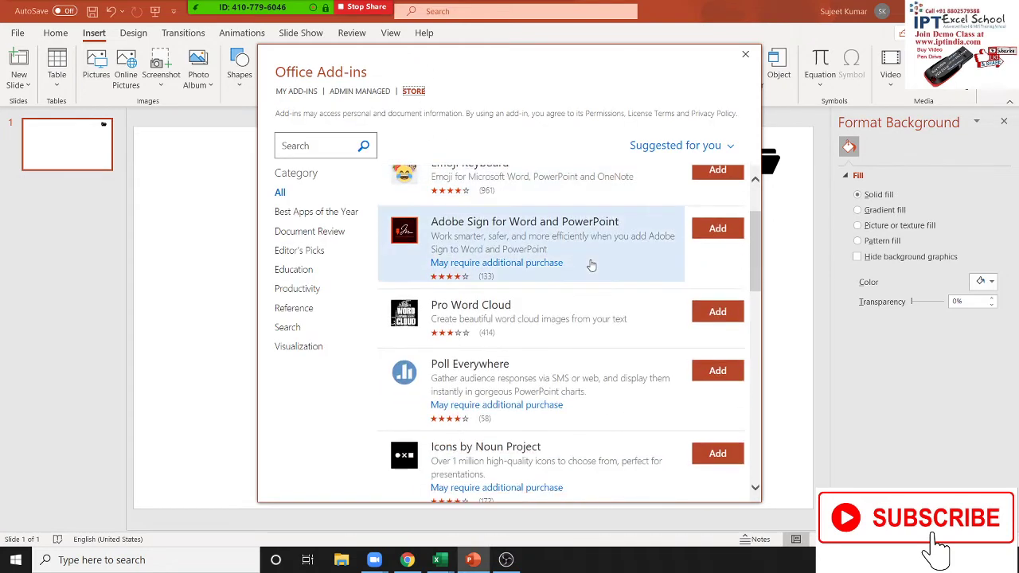
pyautogui.scroll(-1, 589, 266)
pyautogui.scroll(-3, 589, 266)
pyautogui.scroll(-1, 588, 267)
pyautogui.scroll(-1, 587, 267)
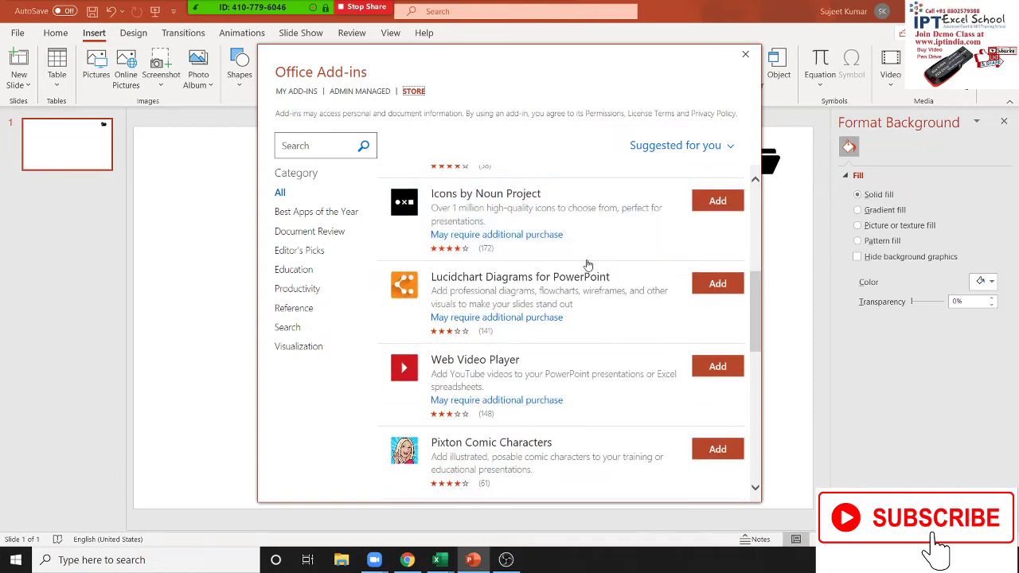
pyautogui.scroll(-1, 585, 264)
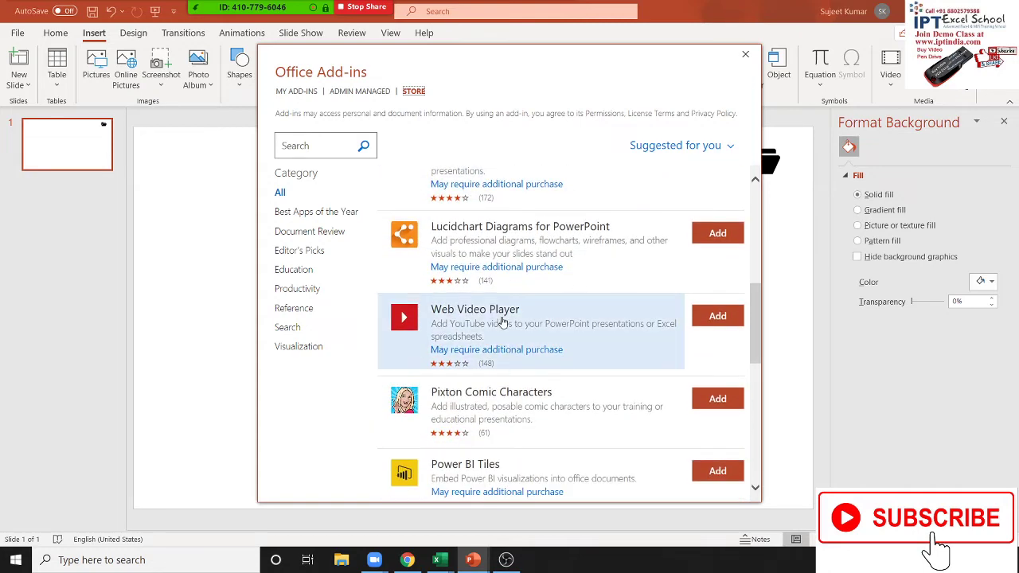
pyautogui.click(717, 317)
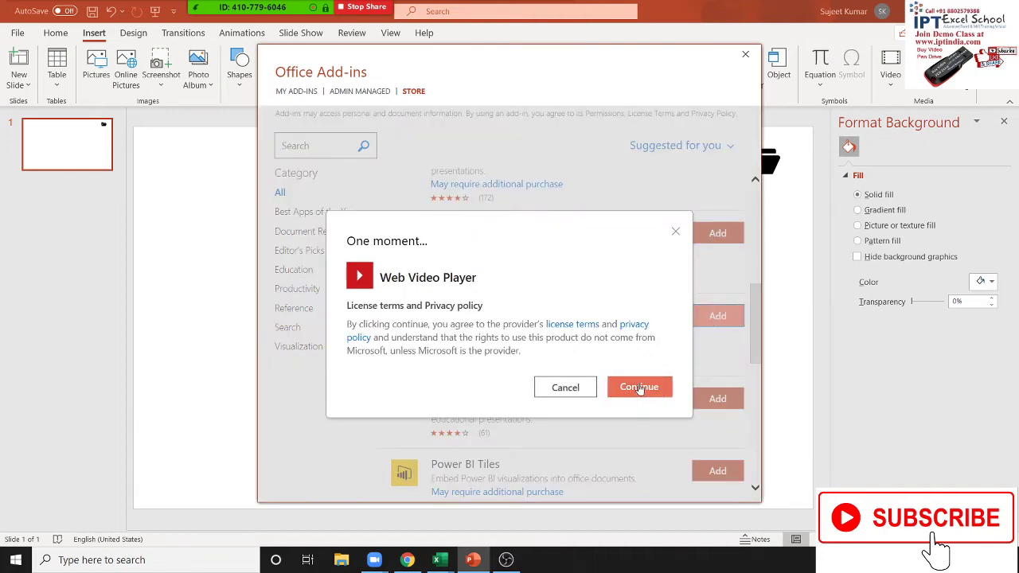
pyautogui.click(640, 388)
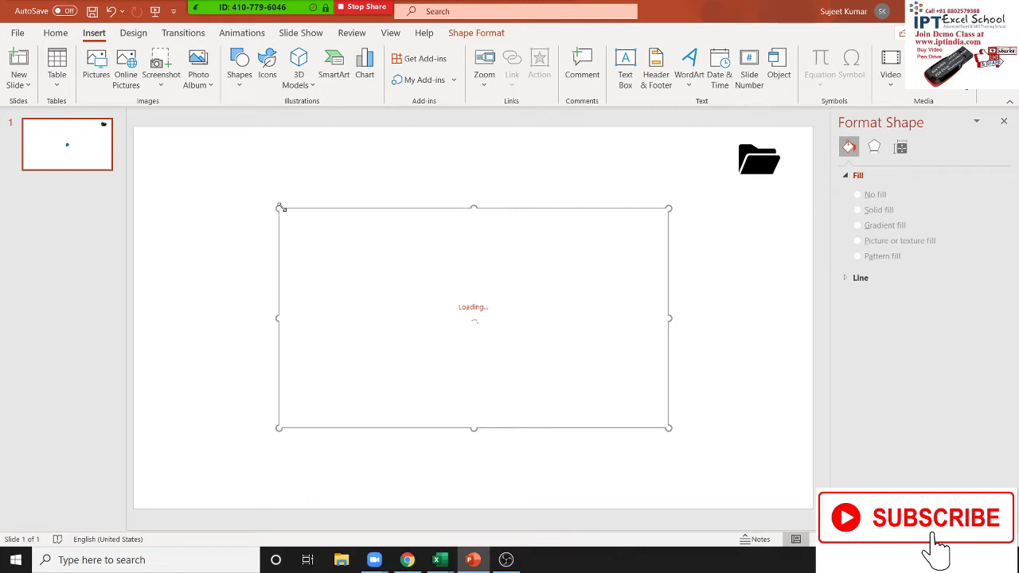
# Stretch the player across most of the slide and copy the YouTube video's link in Chrome
pyautogui.moveTo(278, 207); pyautogui.dragTo(180, 146)
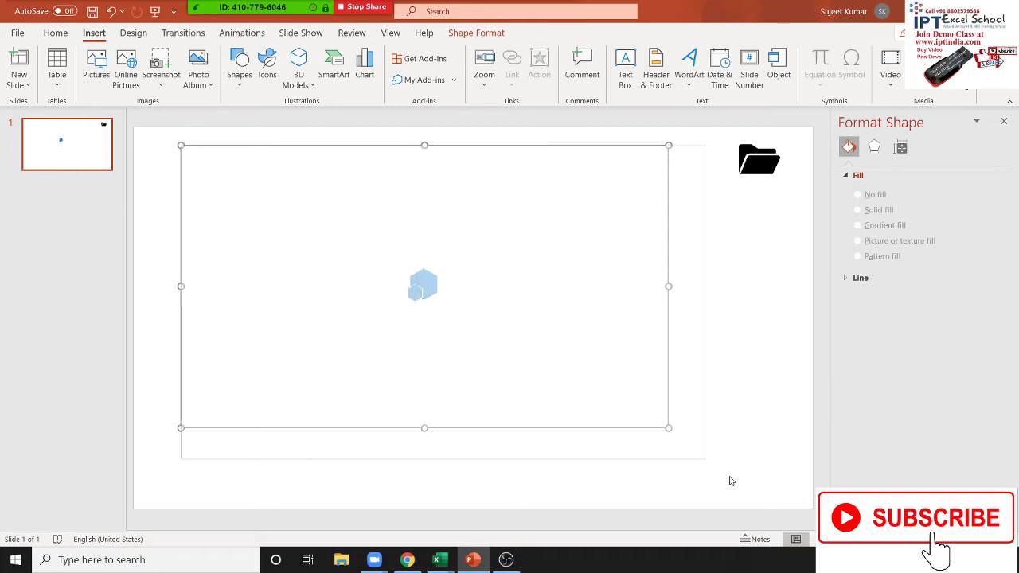
pyautogui.moveTo(667, 429); pyautogui.dragTo(749, 487)
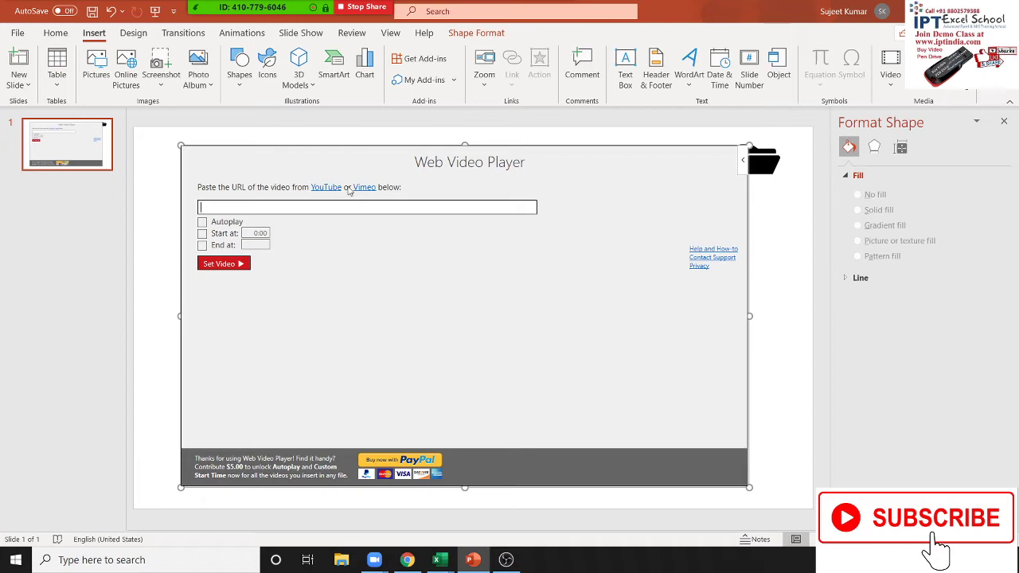
pyautogui.click(407, 560)
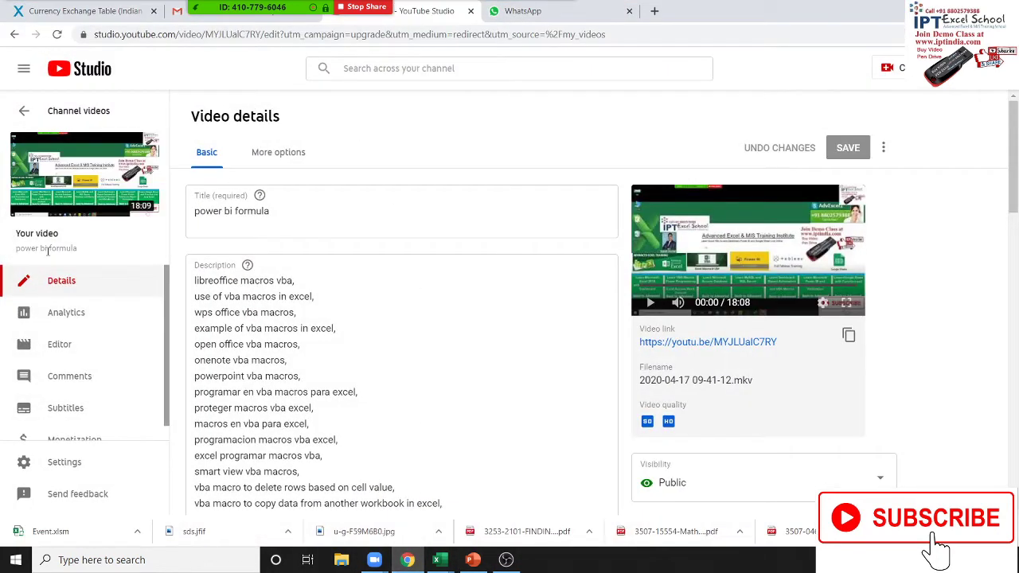
pyautogui.rightClick(68, 176)
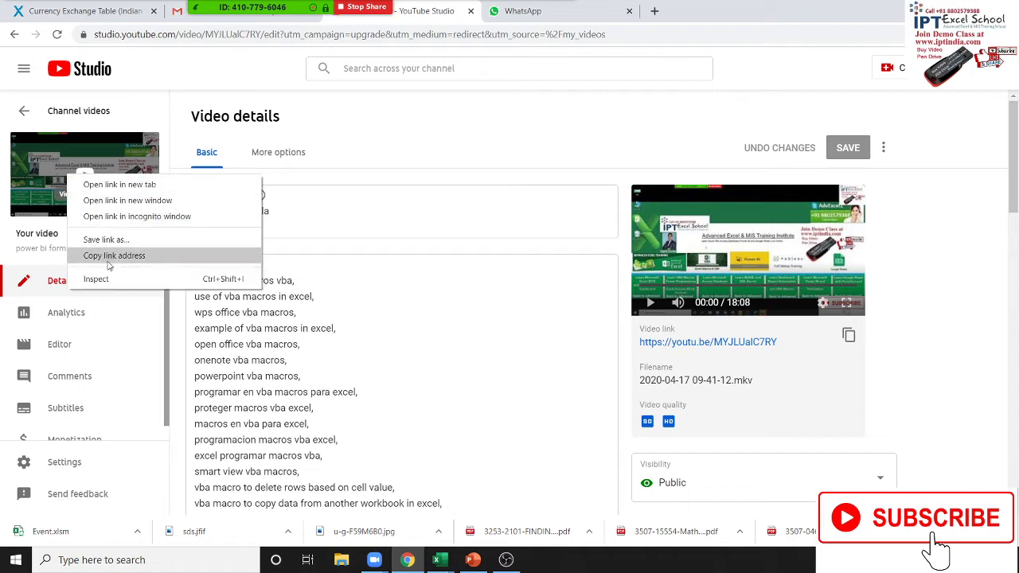
pyautogui.click(110, 256)
# Paste the YouTube link into the player's URL box, set the video, and play it to test
pyautogui.click(473, 560)
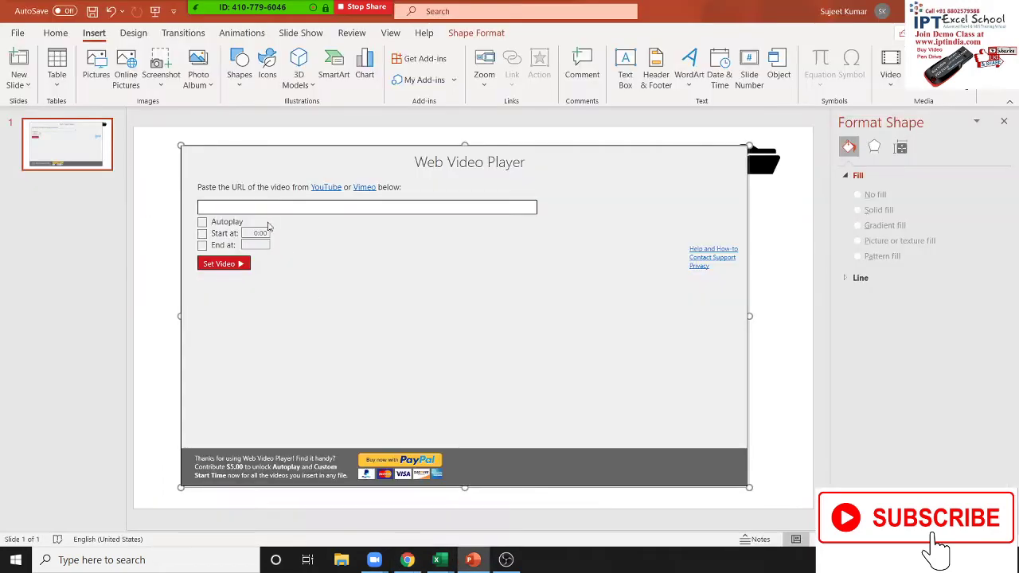
pyautogui.click(262, 207)
pyautogui.hotkey('ctrl', 'v')
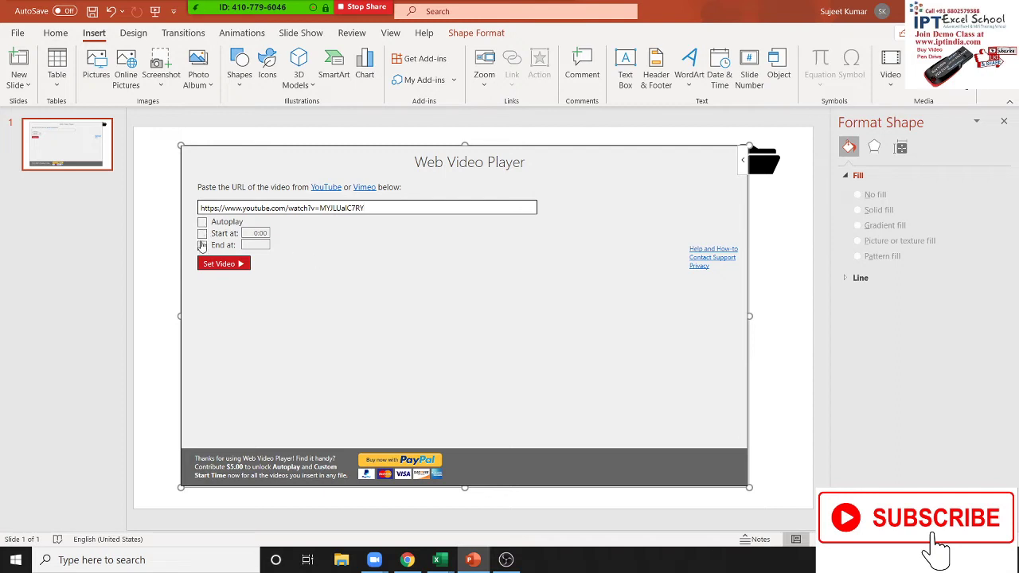
pyautogui.click(205, 237)
pyautogui.click(220, 267)
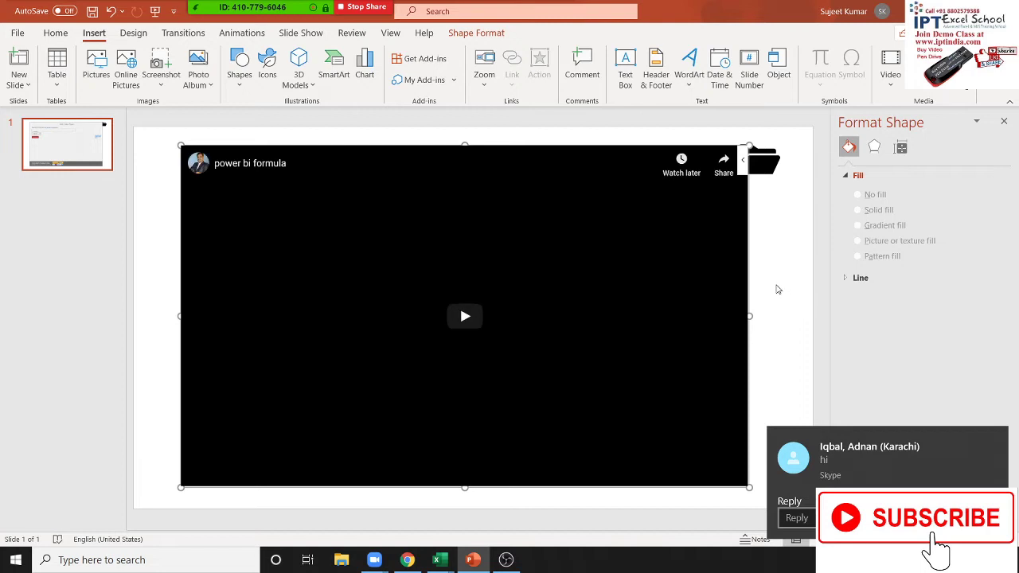
pyautogui.click(468, 331)
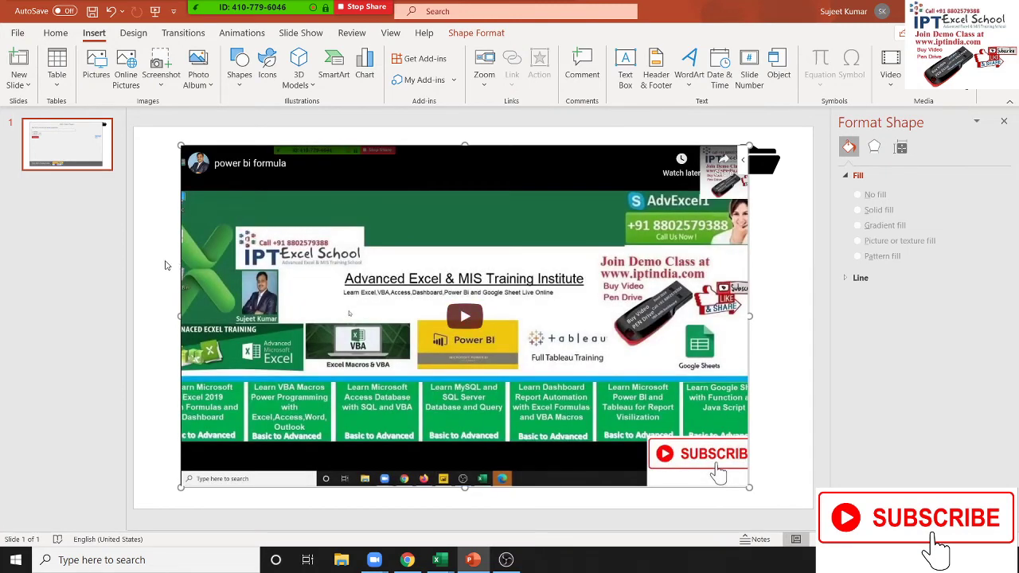
pyautogui.click(163, 261)
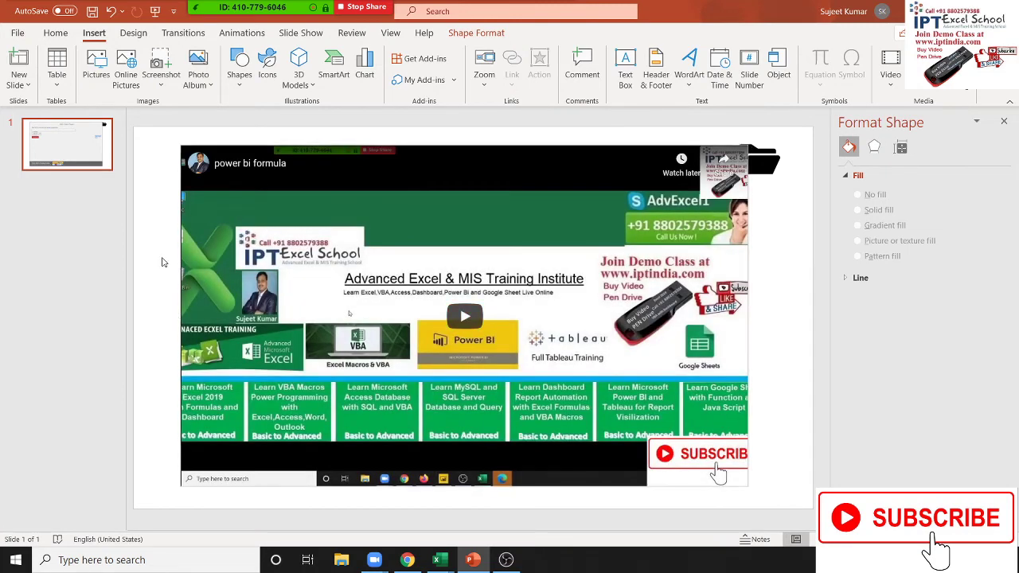
# Play the embedded YouTube video during a slide show, then end the show
pyautogui.press('F5')
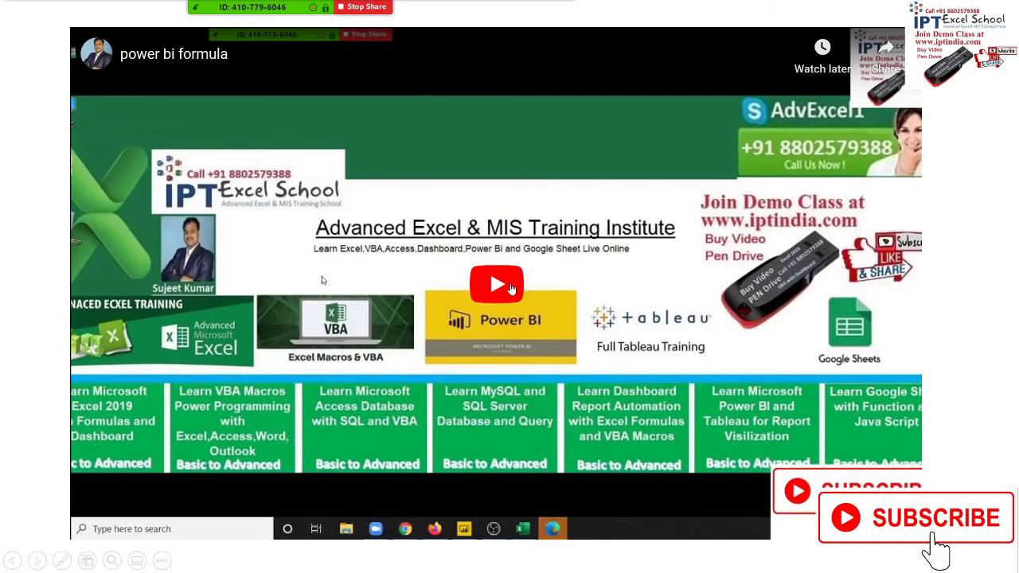
pyautogui.click(509, 308)
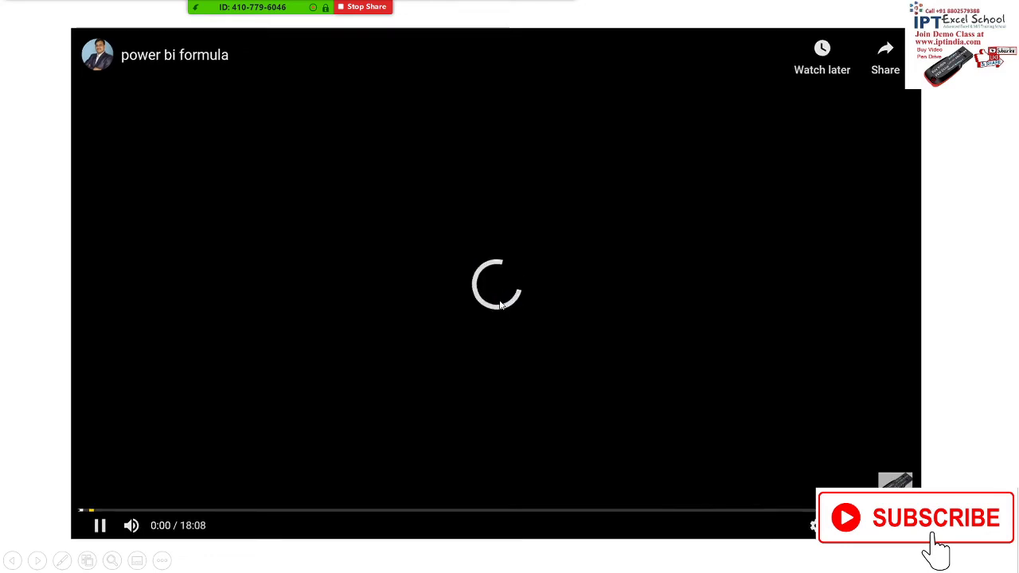
pyautogui.press('Escape')
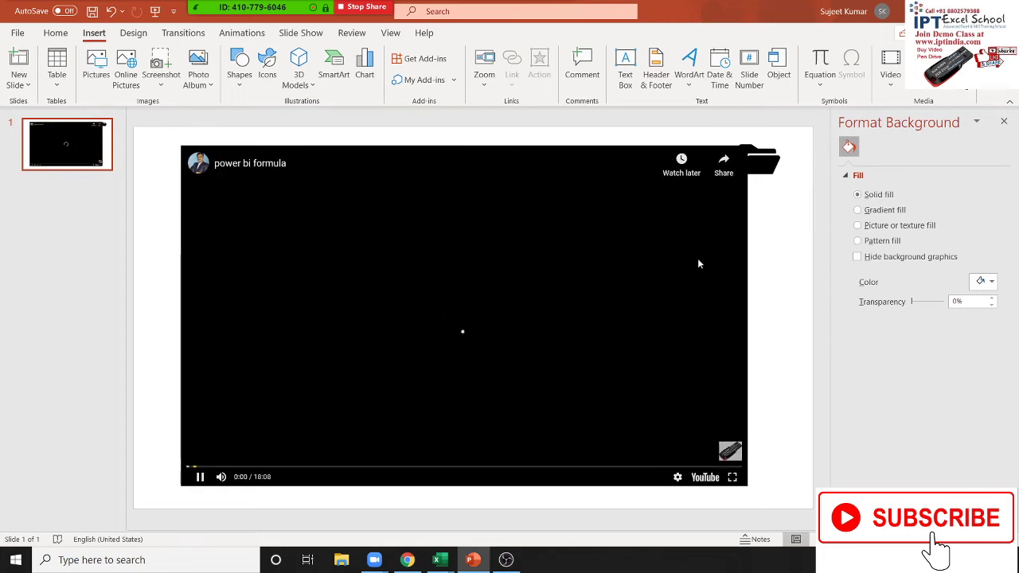
# Pause the video and delete it from the slide
pyautogui.click(698, 258)
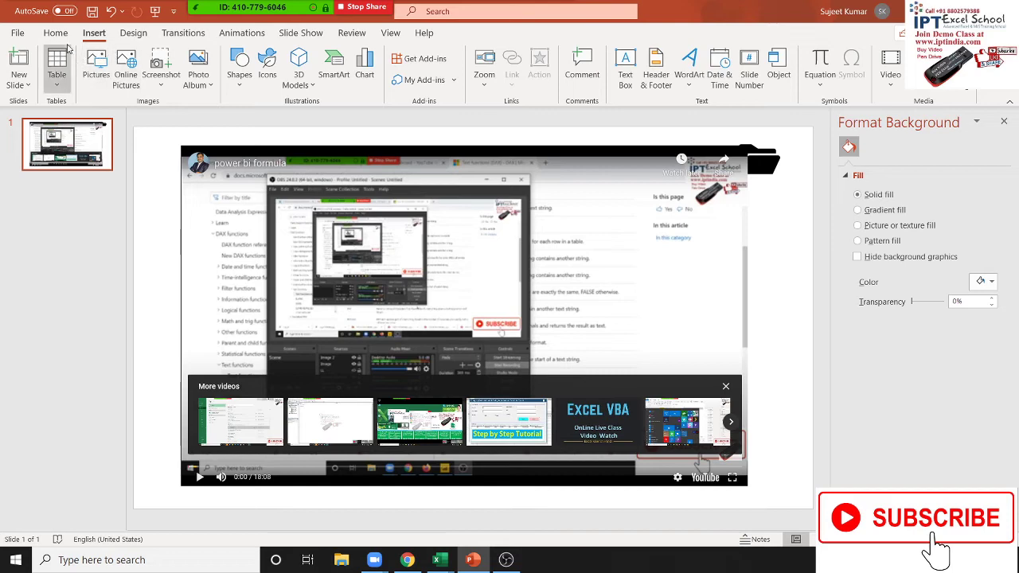
pyautogui.click(181, 198)
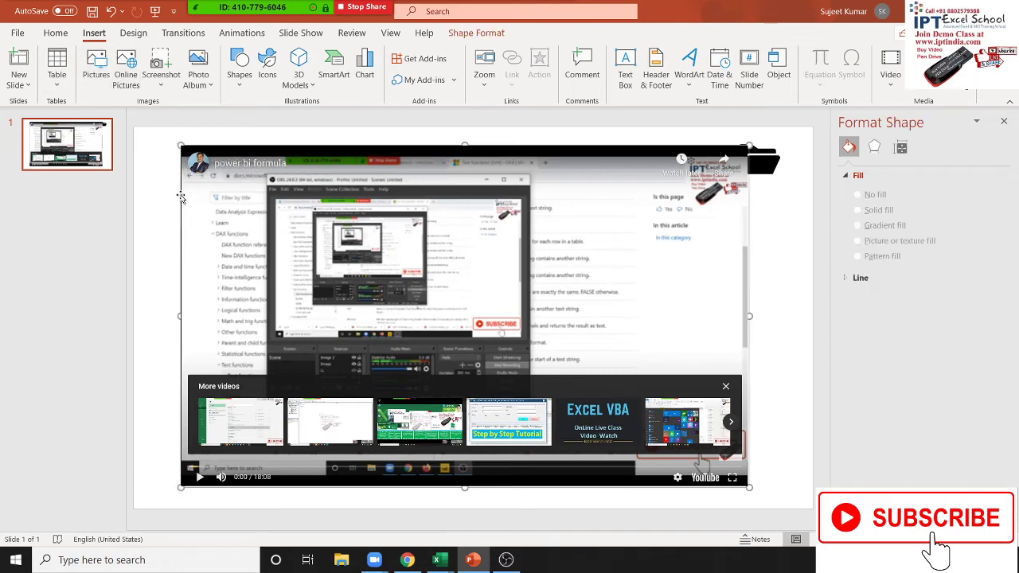
pyautogui.press('Delete')
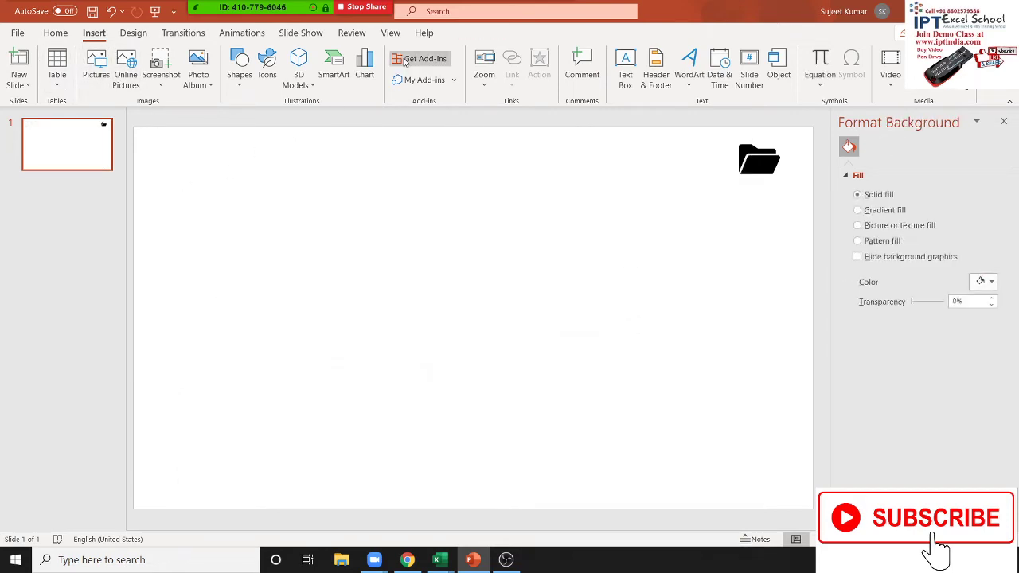
# Find EasyTimer in the Office Add-ins store, add it, and accept its license terms
pyautogui.click(442, 64)
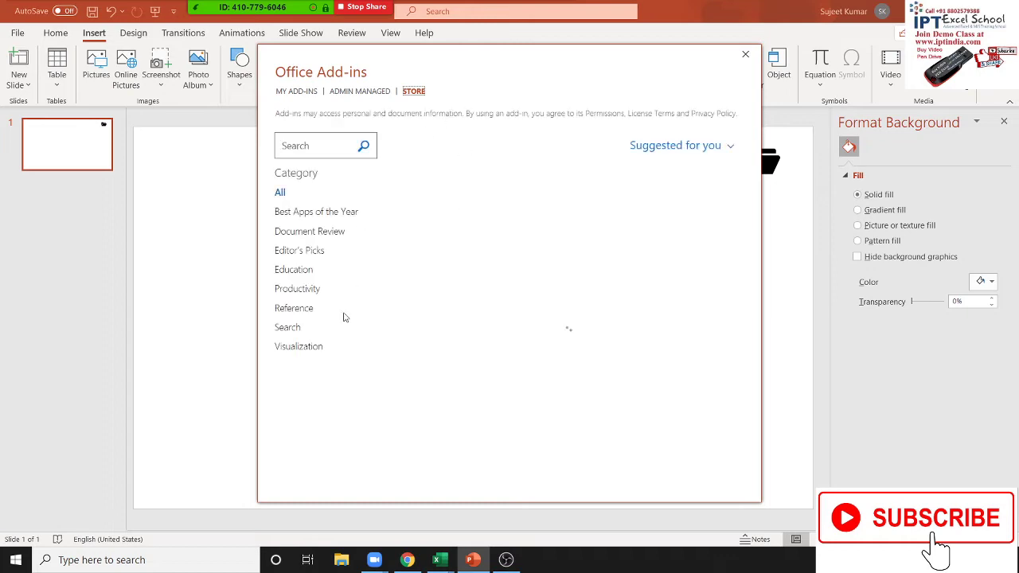
pyautogui.scroll(-2, 454, 314)
pyautogui.scroll(-4, 454, 313)
pyautogui.scroll(-1, 455, 314)
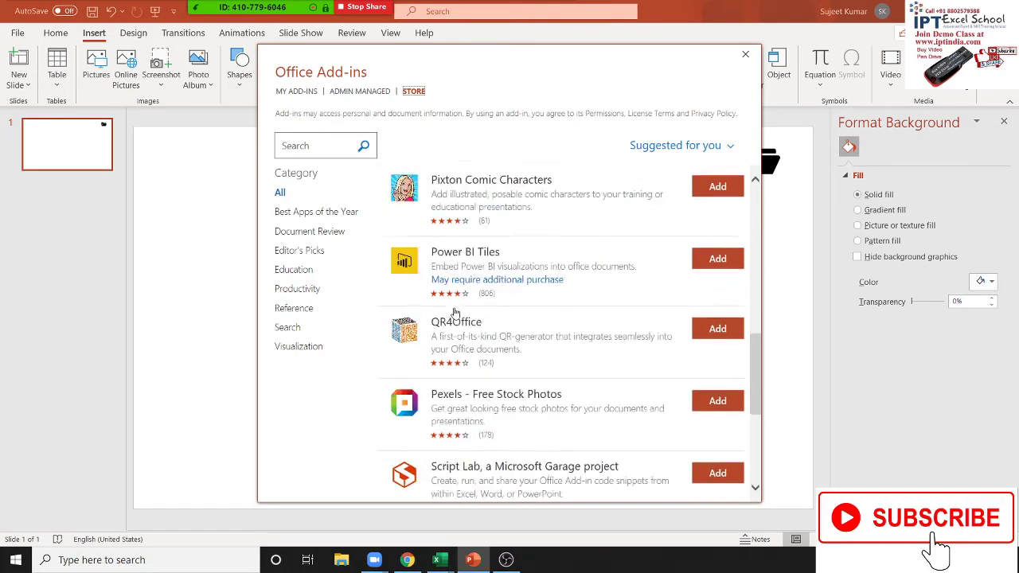
pyautogui.scroll(-1, 454, 311)
pyautogui.scroll(-3, 454, 312)
pyautogui.scroll(4, 456, 302)
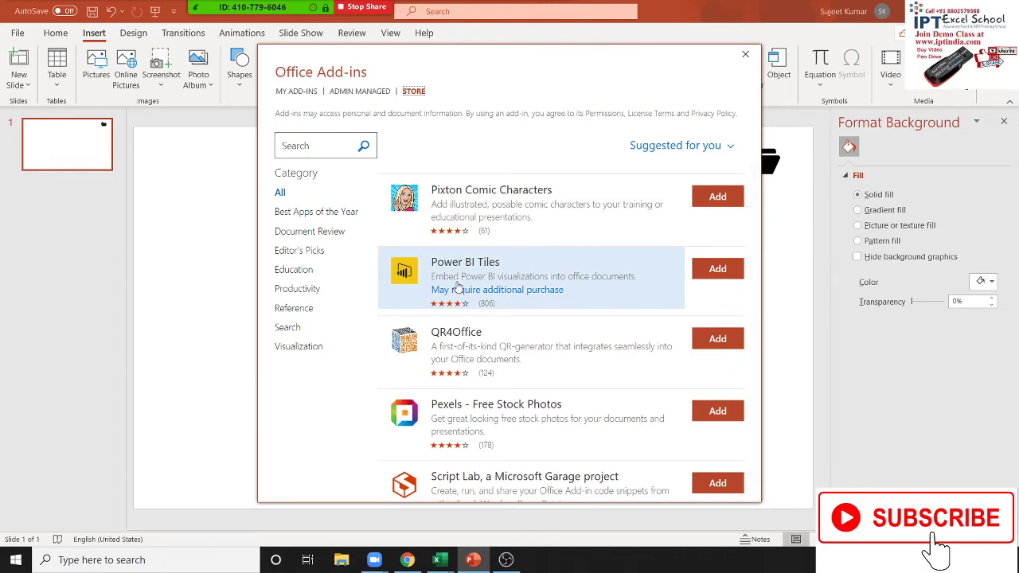
pyautogui.scroll(-1, 504, 348)
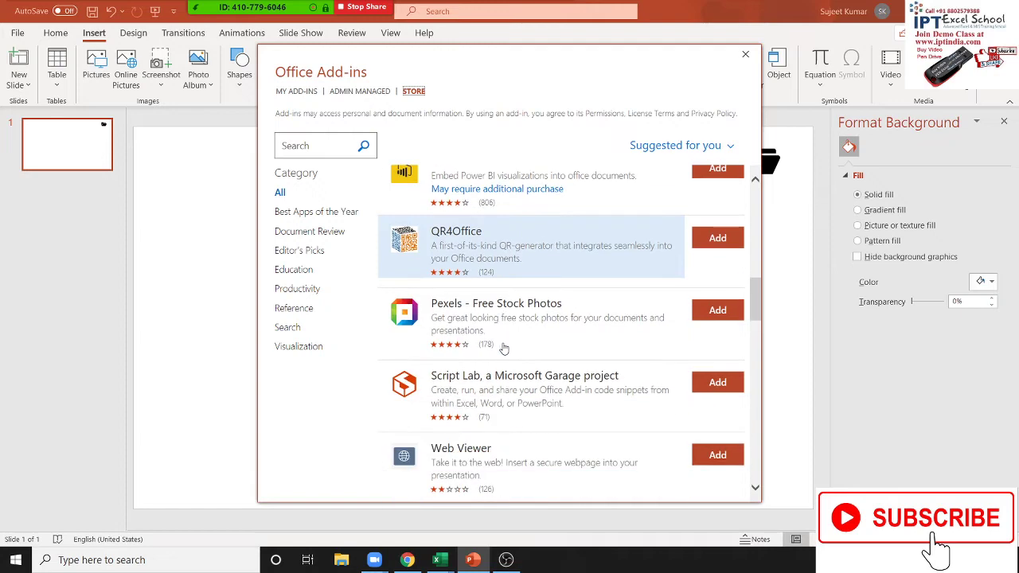
pyautogui.scroll(-2, 503, 345)
pyautogui.scroll(-2, 502, 345)
pyautogui.scroll(-1, 502, 344)
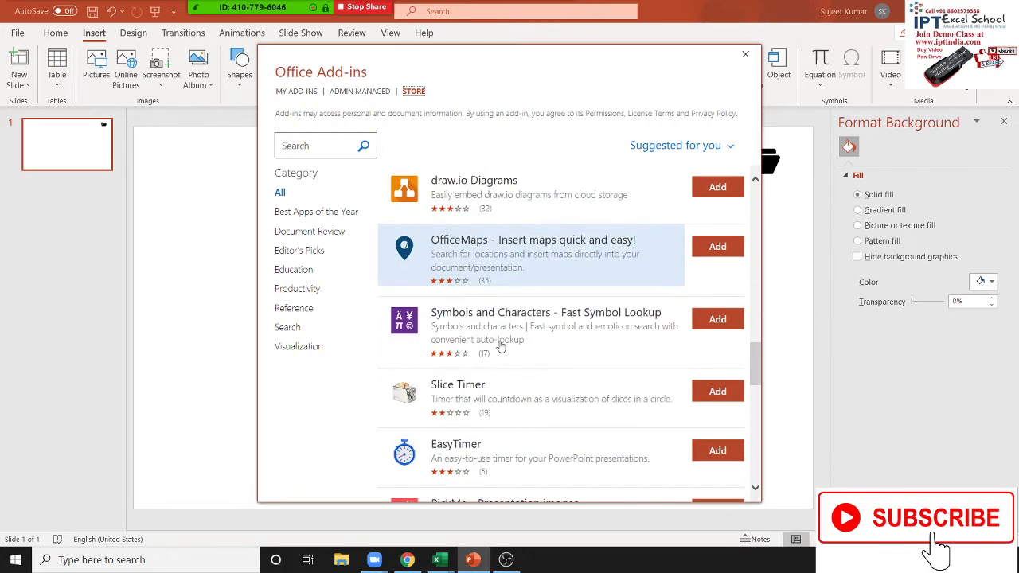
pyautogui.scroll(-1, 501, 344)
pyautogui.scroll(-1, 500, 345)
pyautogui.scroll(-1, 498, 347)
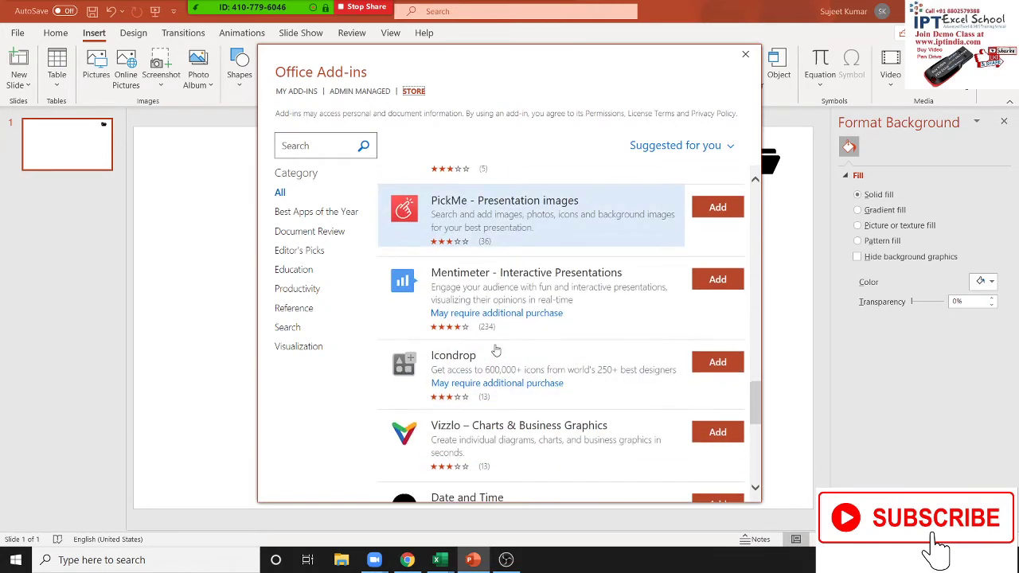
pyautogui.scroll(-1, 497, 348)
pyautogui.scroll(-1, 495, 350)
pyautogui.scroll(-1, 494, 350)
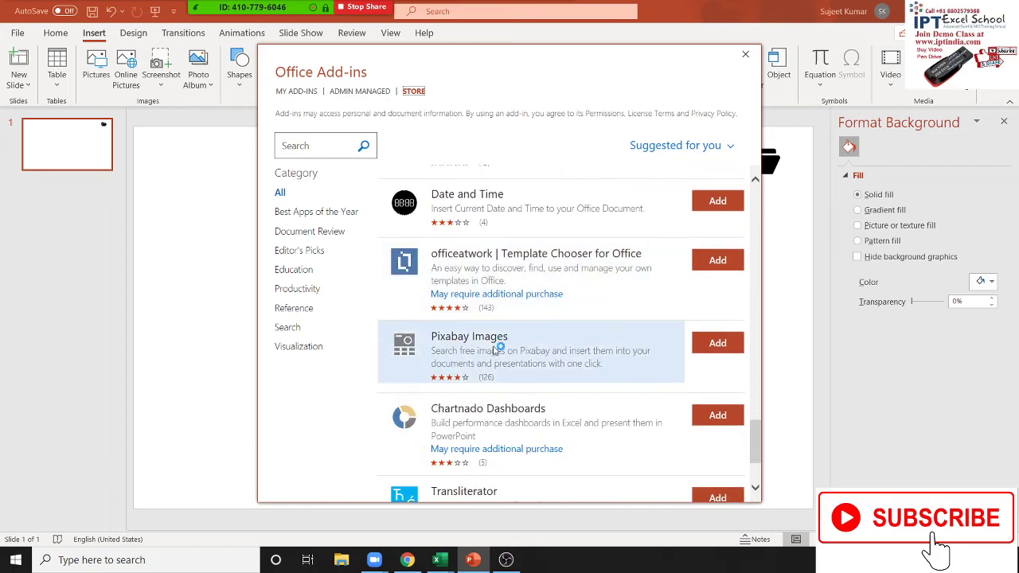
pyautogui.scroll(-2, 494, 351)
pyautogui.scroll(2, 492, 353)
pyautogui.scroll(2, 491, 353)
pyautogui.scroll(1, 489, 357)
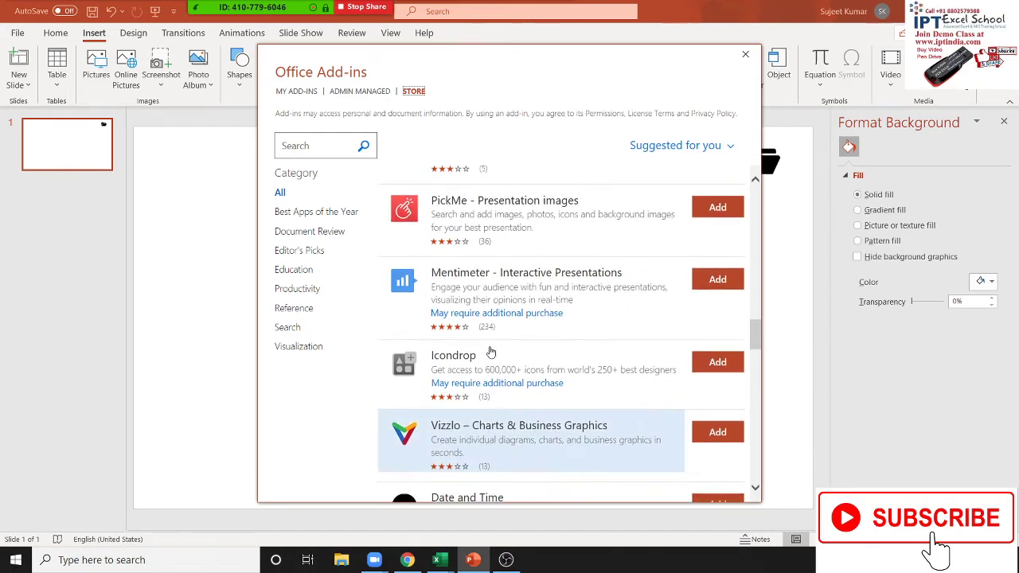
pyautogui.scroll(-1, 486, 370)
pyautogui.scroll(2, 485, 372)
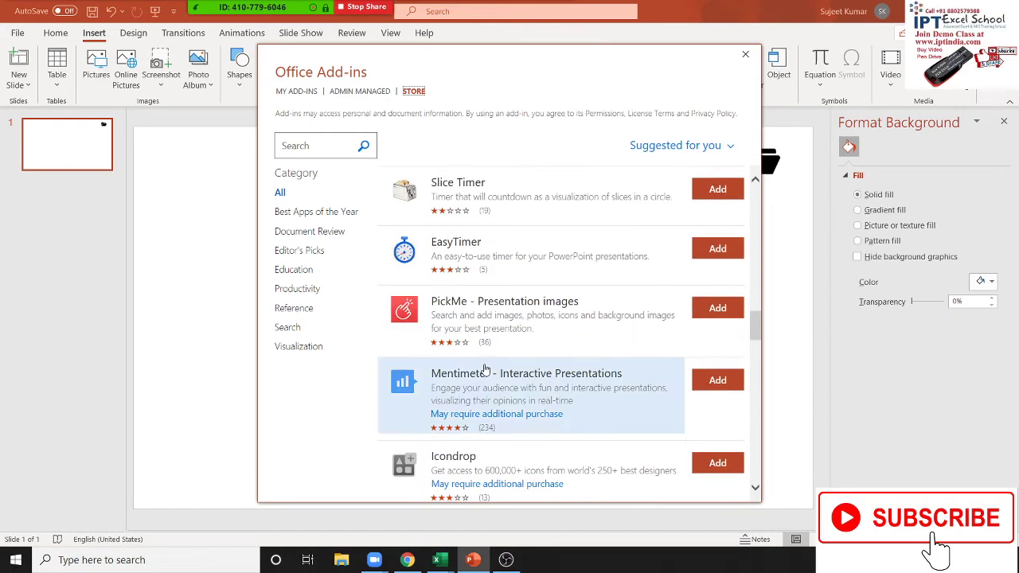
pyautogui.click(718, 250)
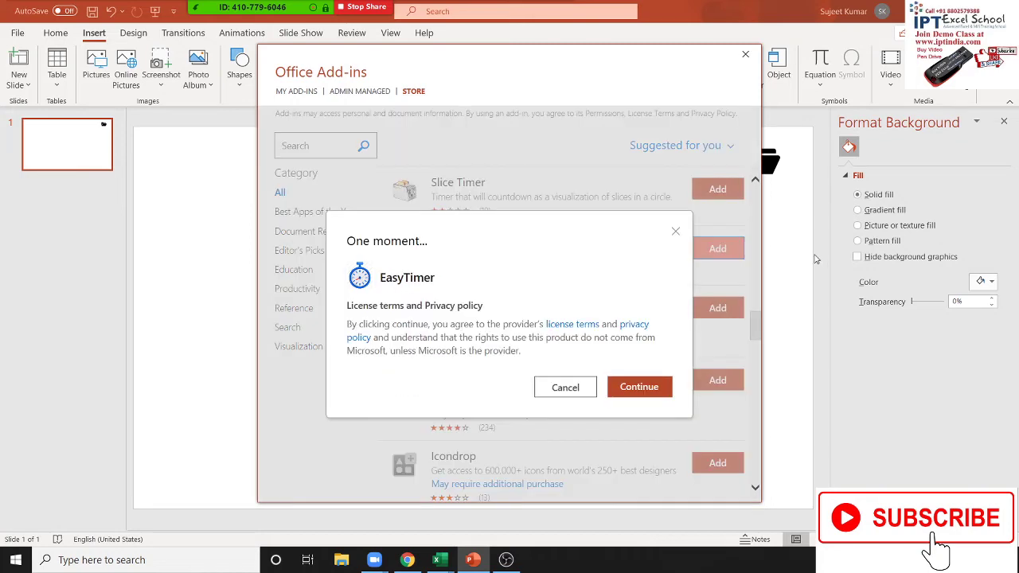
pyautogui.click(641, 387)
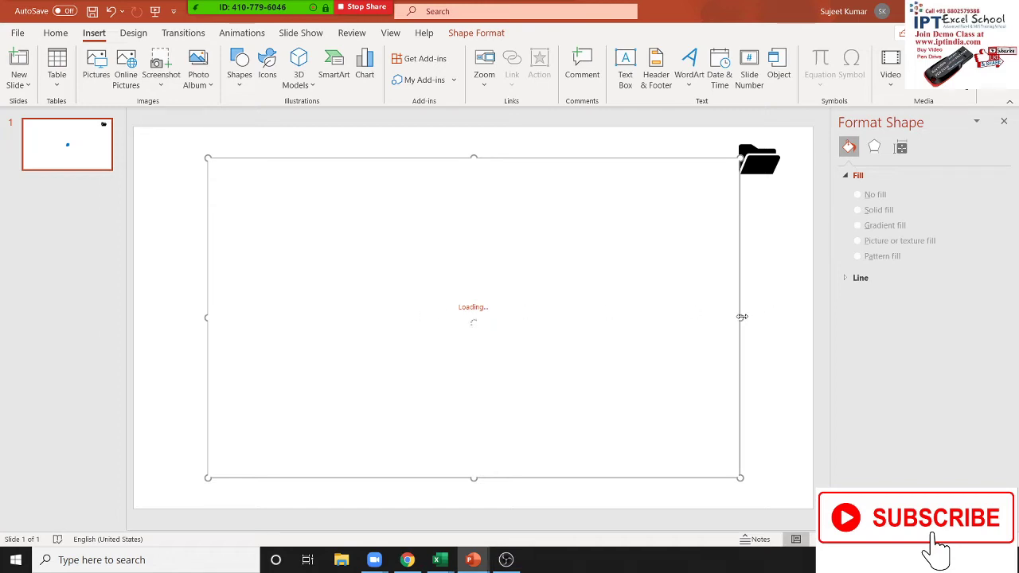
# Shrink the timer frame slightly and set its clock type to Digital
pyautogui.moveTo(741, 317); pyautogui.dragTo(696, 318)
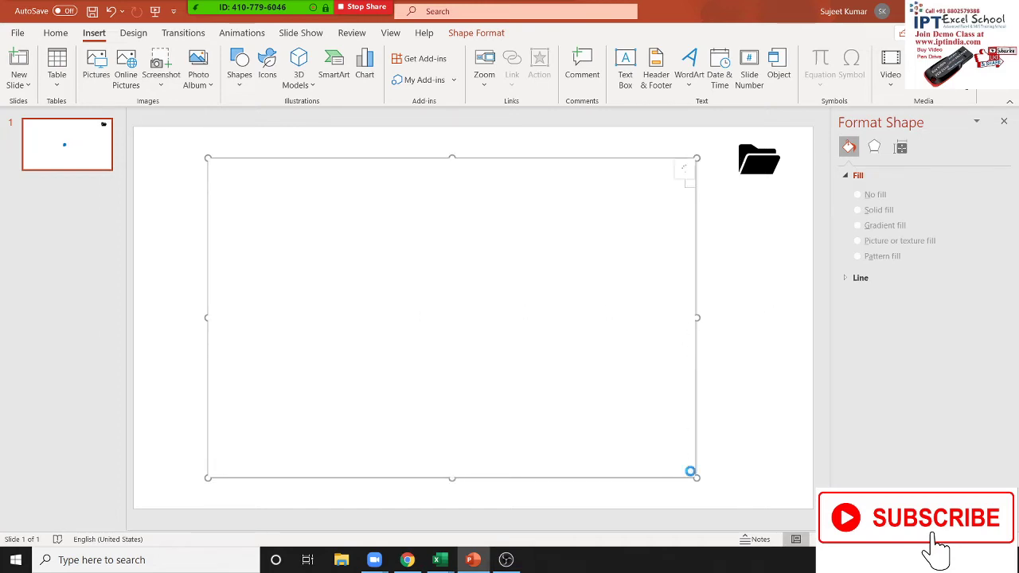
pyautogui.moveTo(697, 477); pyautogui.dragTo(698, 457)
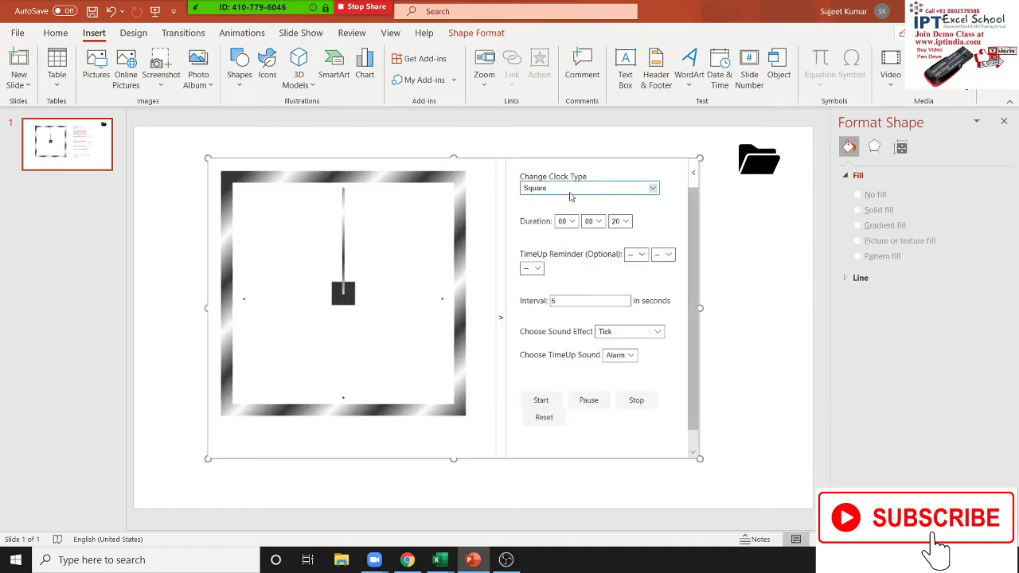
pyautogui.click(570, 196)
pyautogui.click(565, 198)
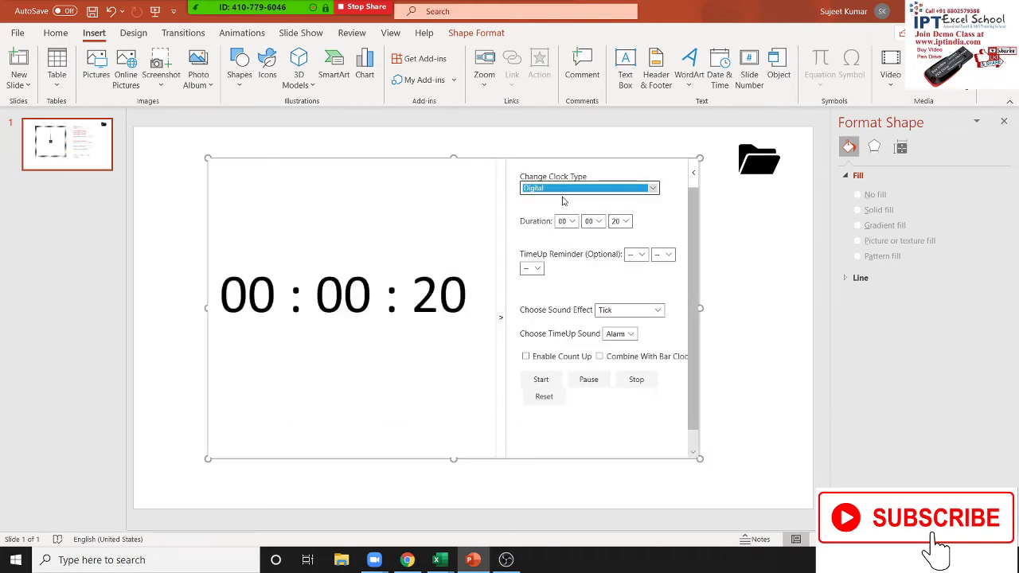
pyautogui.click(562, 196)
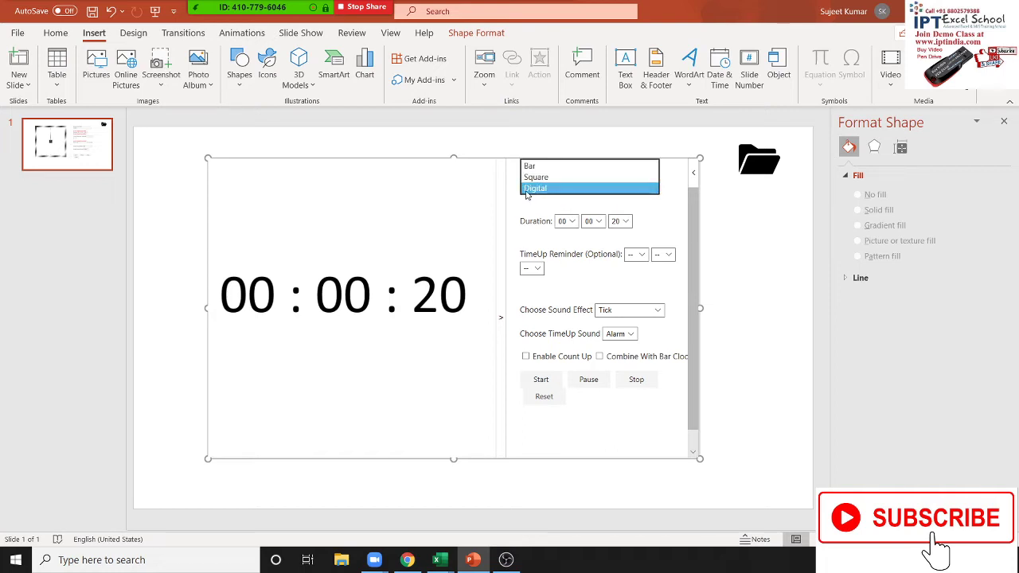
pyautogui.click(530, 167)
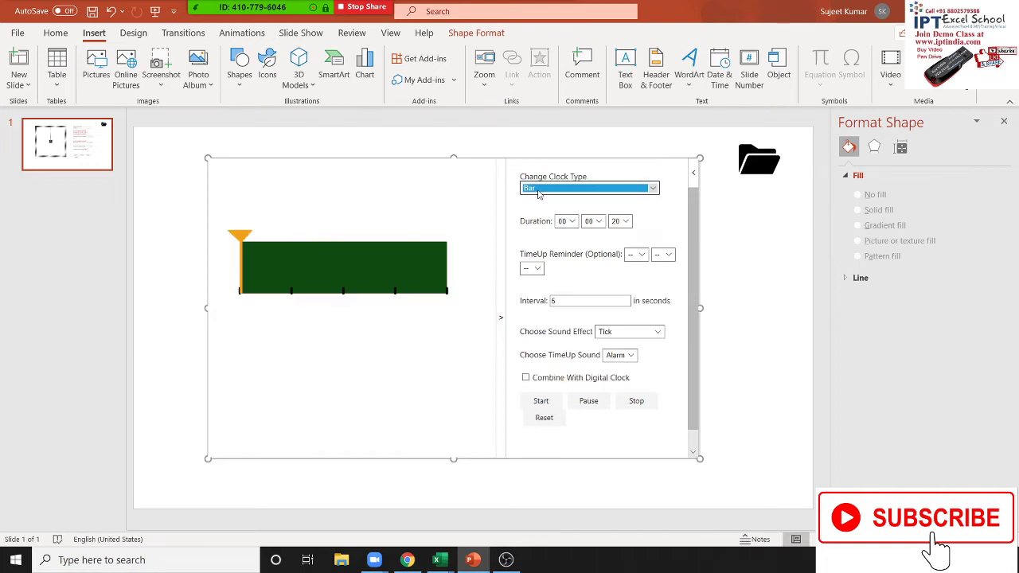
pyautogui.click(539, 191)
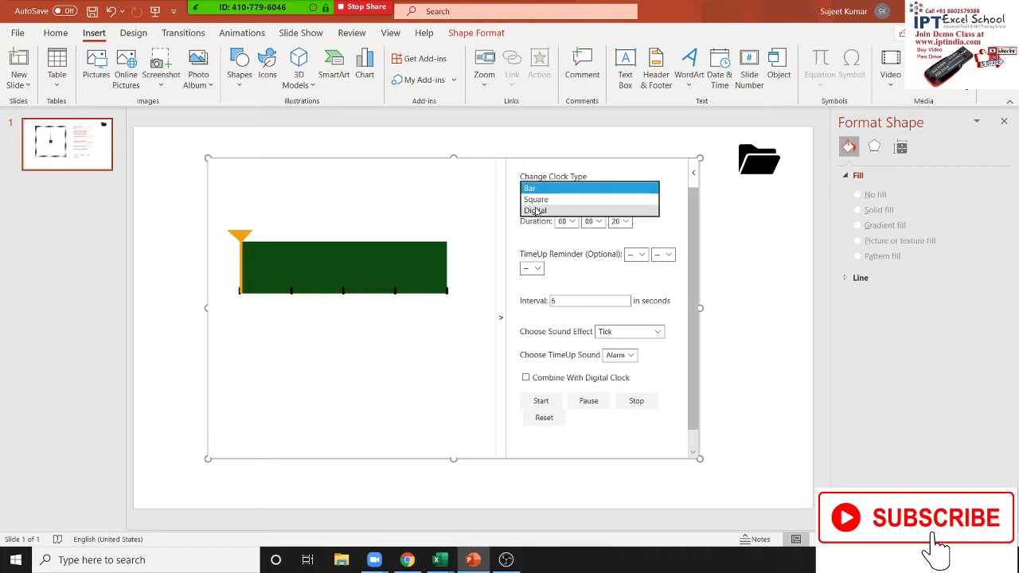
pyautogui.click(537, 210)
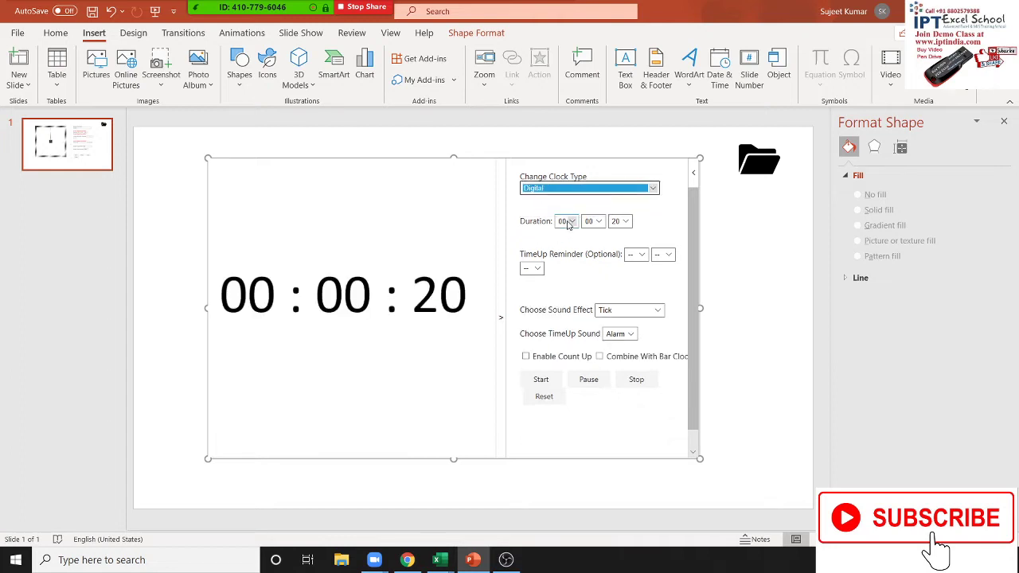
# Set the countdown duration minutes to 02, giving 00:02:20
pyautogui.click(571, 223)
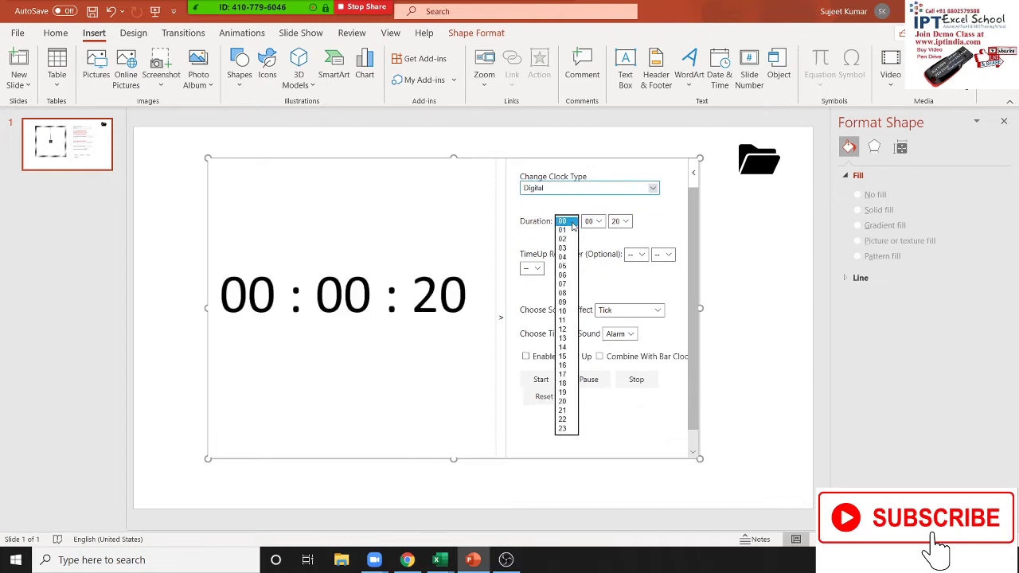
pyautogui.click(593, 223)
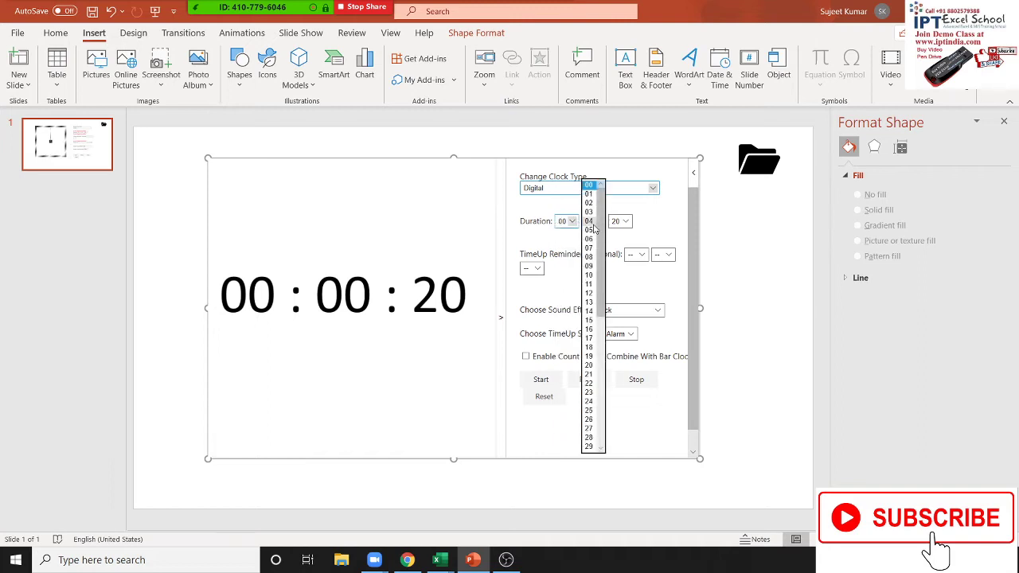
pyautogui.click(590, 203)
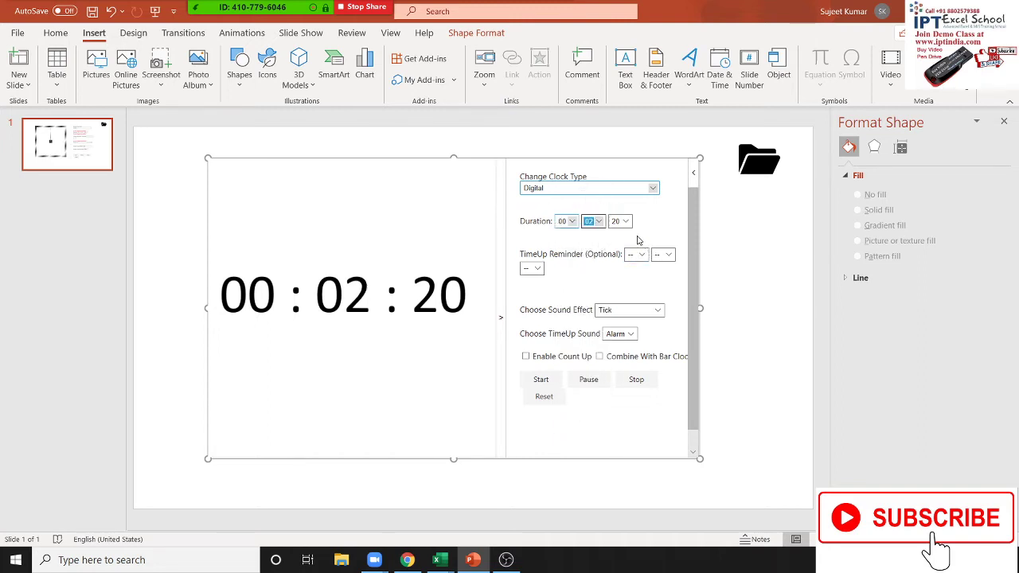
pyautogui.click(715, 368)
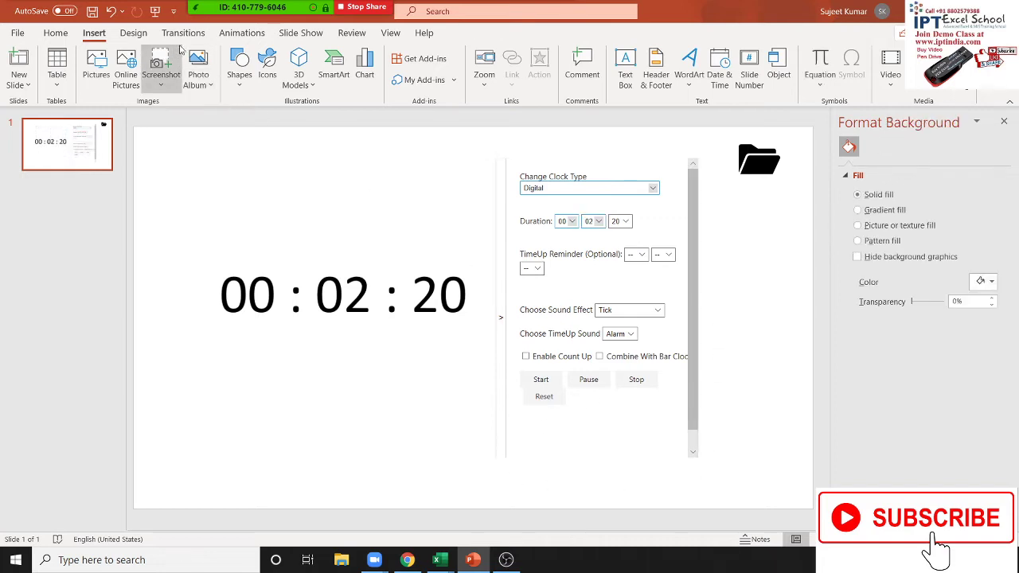
# Run the slide show to test the countdown, collapsing the timer's settings panel before exiting
pyautogui.press('F5')
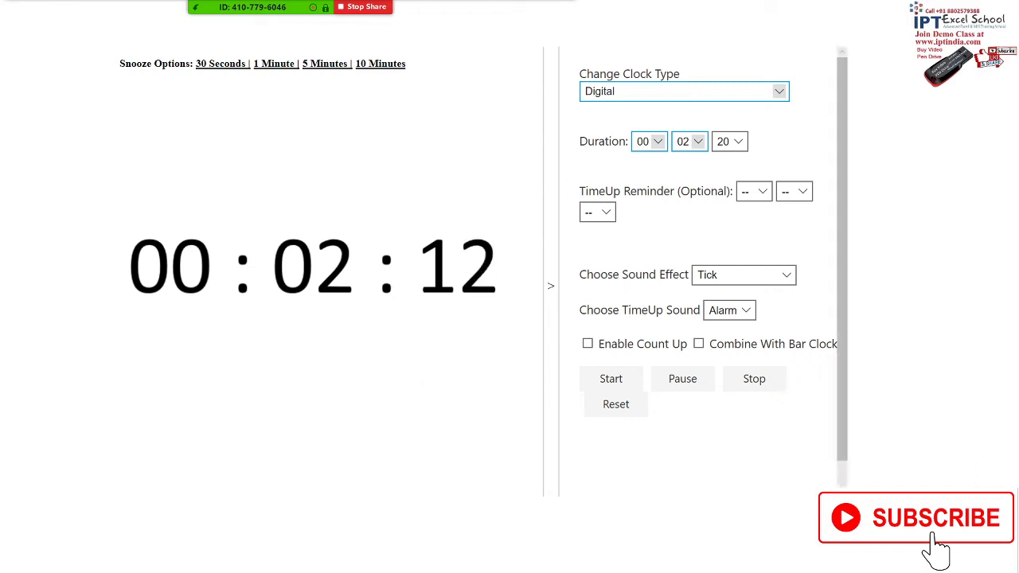
pyautogui.click(551, 290)
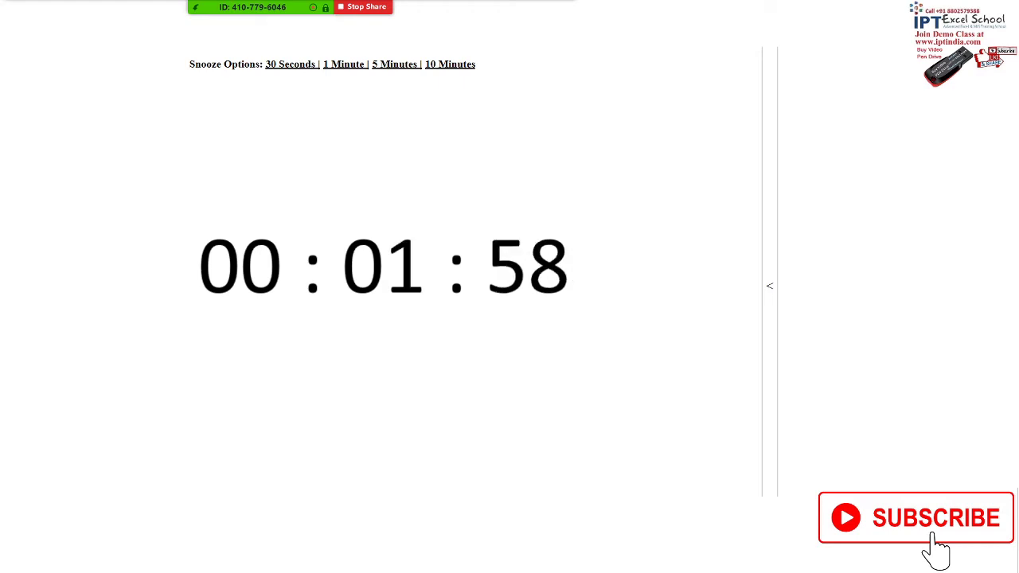
pyautogui.press('Escape')
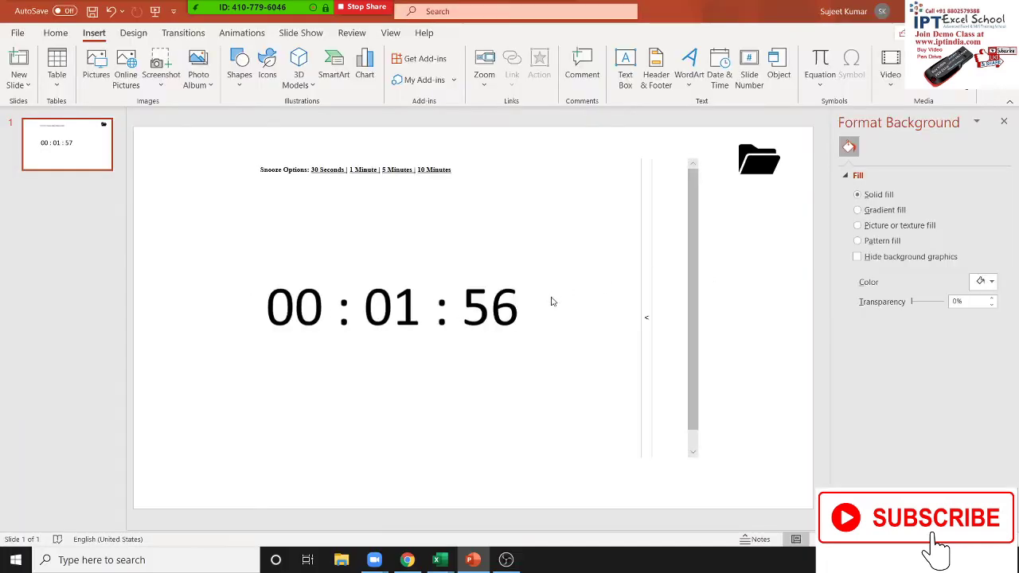
# Shrink the timer box, narrowing and shortening it toward the upper right
pyautogui.click(691, 452)
pyautogui.scroll(-1, 499, 312)
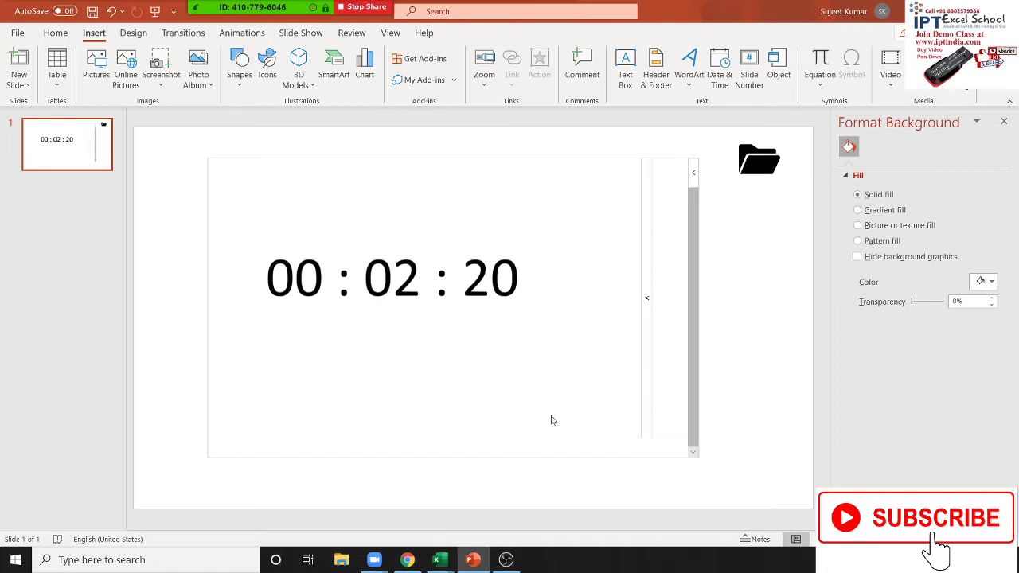
pyautogui.click(207, 460)
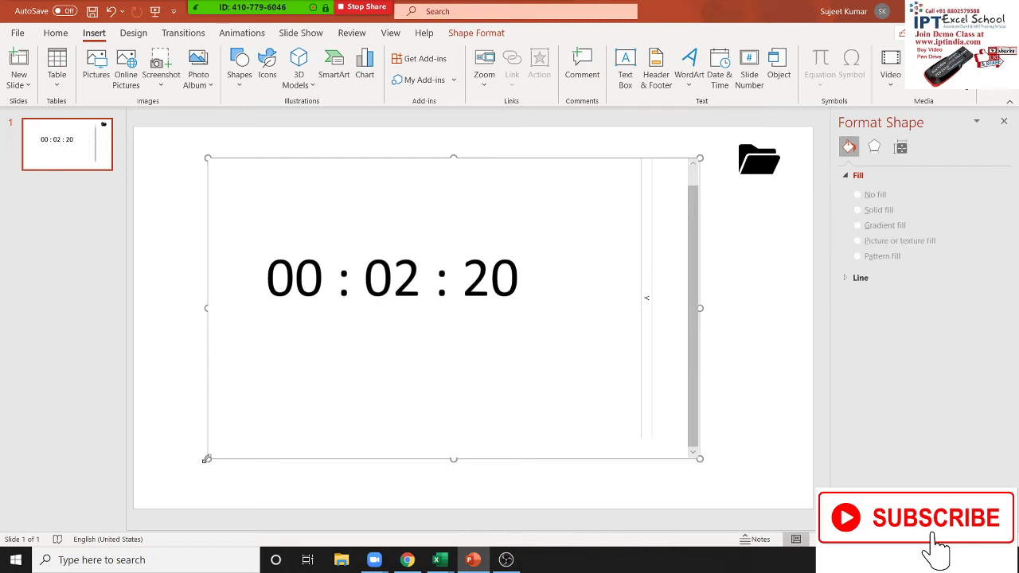
pyautogui.moveTo(207, 460); pyautogui.dragTo(410, 241)
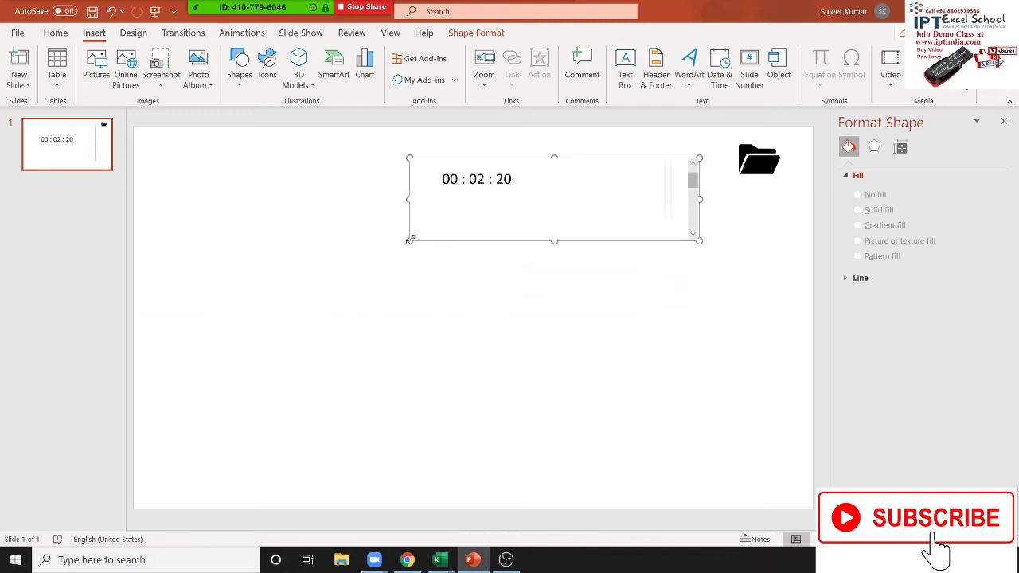
pyautogui.moveTo(703, 199); pyautogui.dragTo(574, 199)
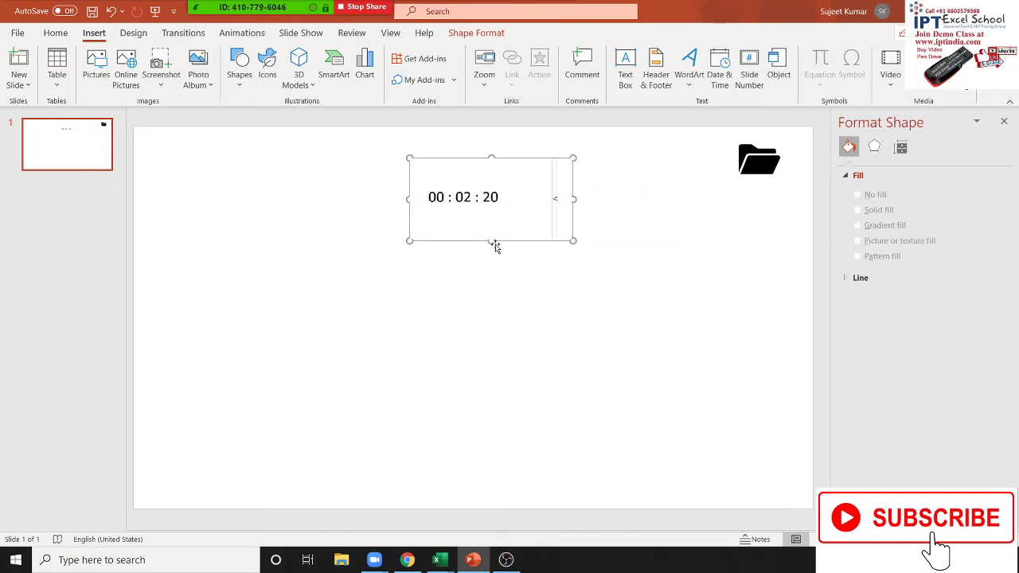
pyautogui.moveTo(490, 242); pyautogui.dragTo(491, 219)
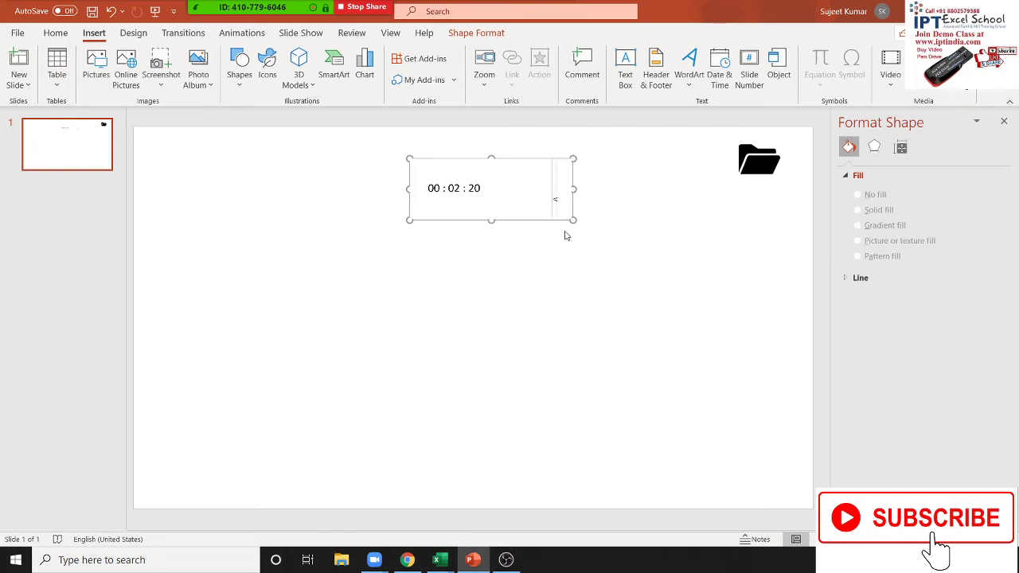
pyautogui.click(508, 279)
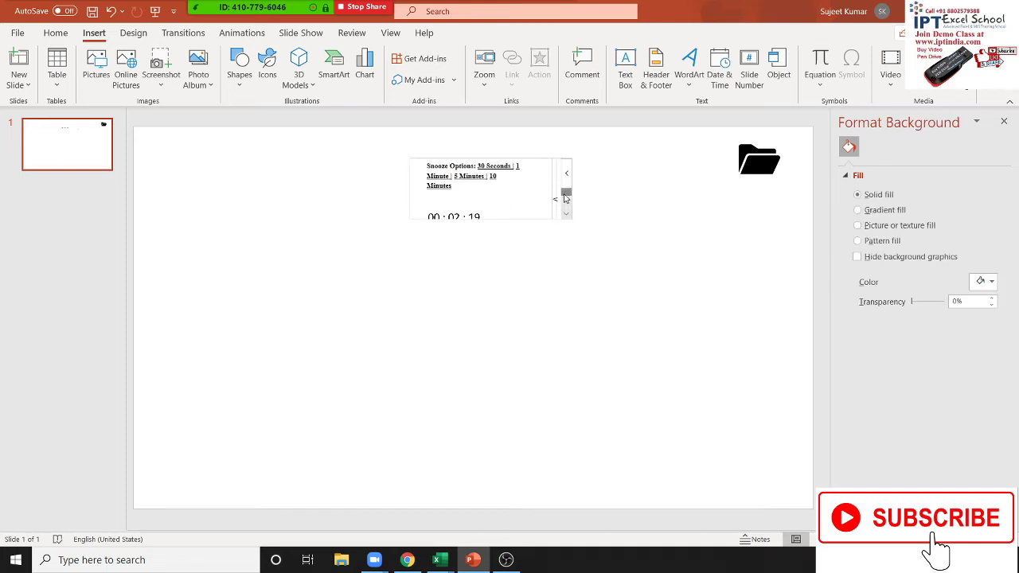
# Snooze the timer by 10 minutes and then by 30 seconds
pyautogui.scroll(-1, 547, 209)
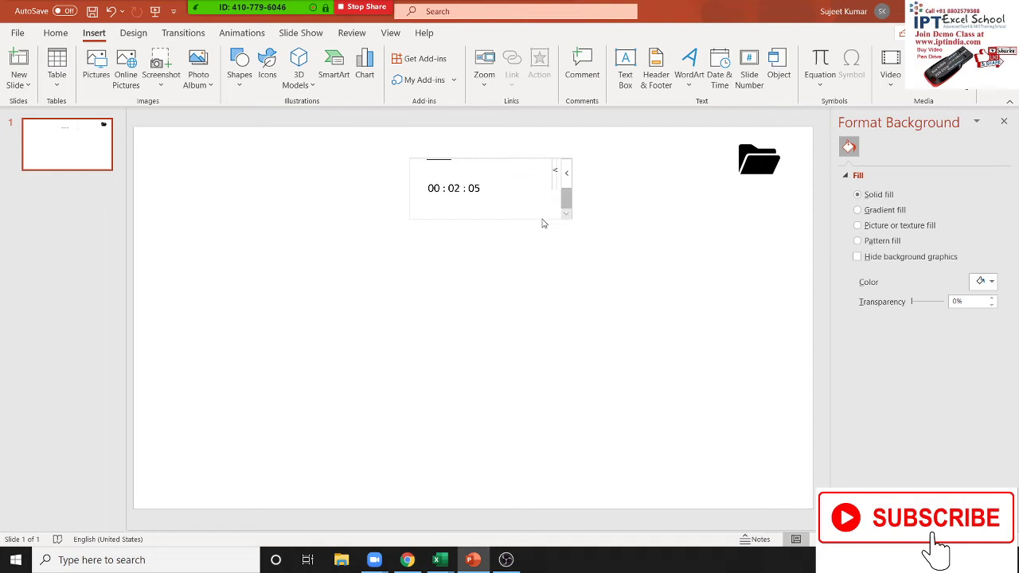
pyautogui.click(541, 223)
pyautogui.press('Escape')
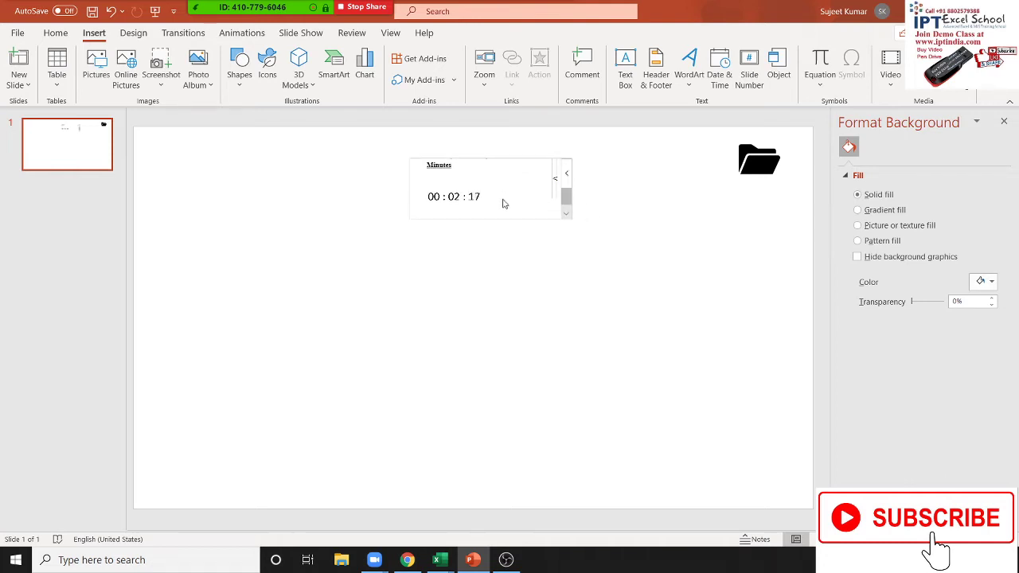
pyautogui.click(440, 167)
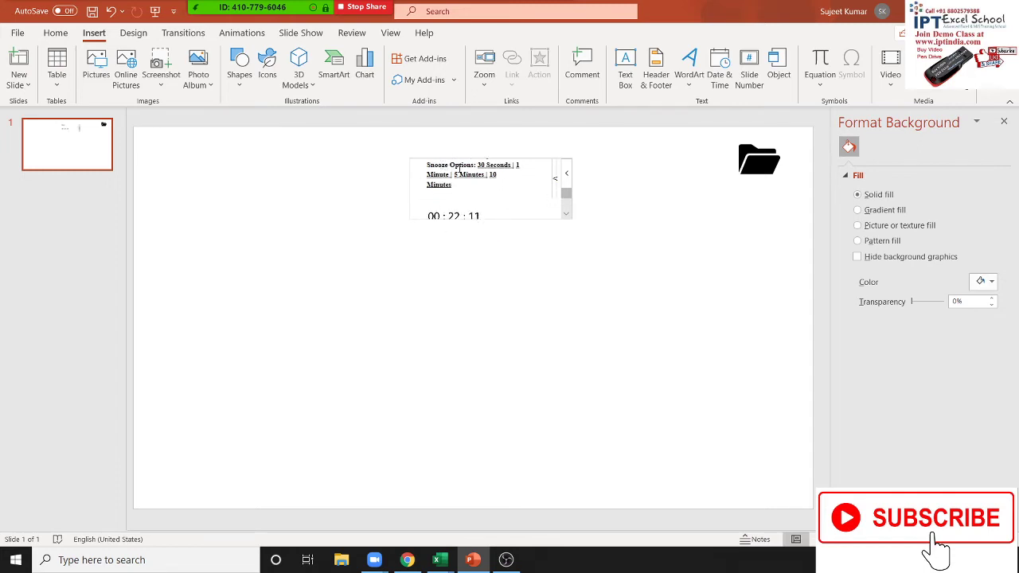
pyautogui.click(494, 167)
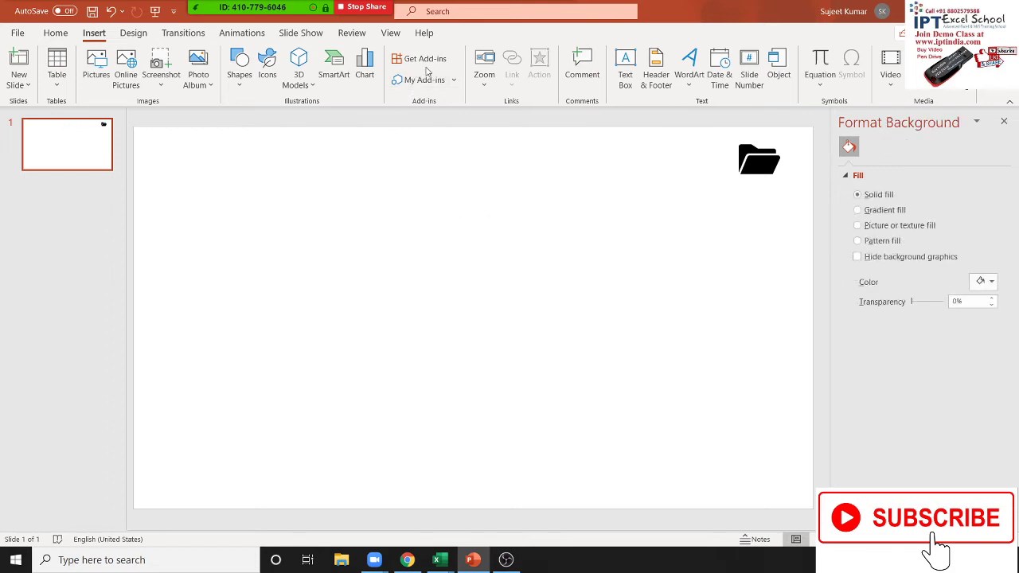
pyautogui.click(452, 81)
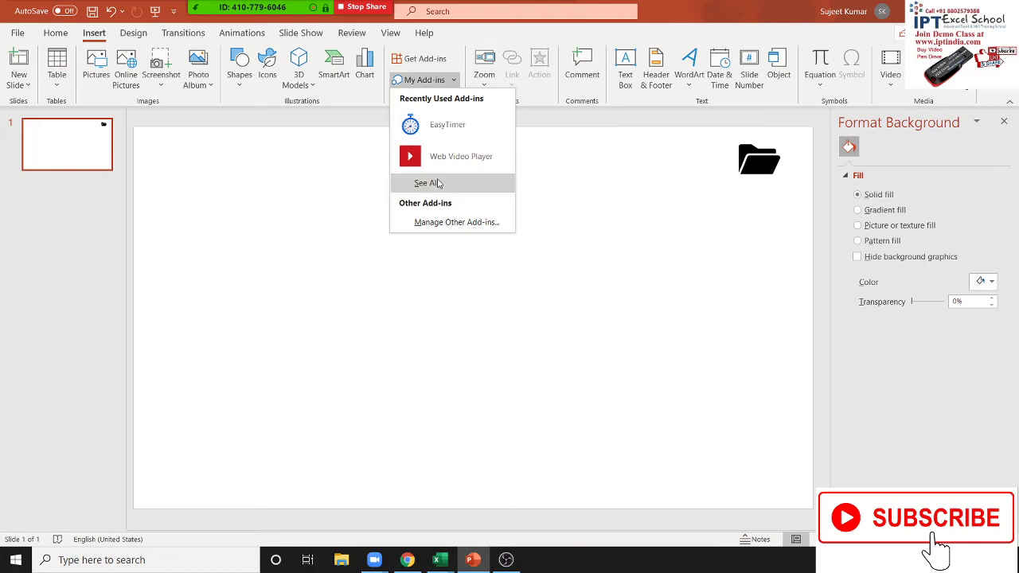
pyautogui.click(599, 280)
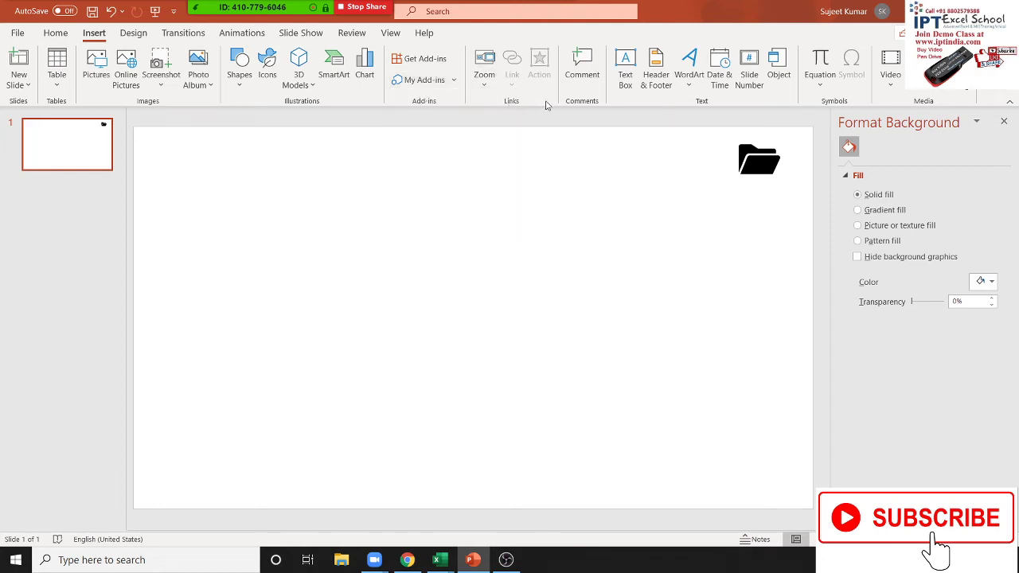
pyautogui.click(485, 79)
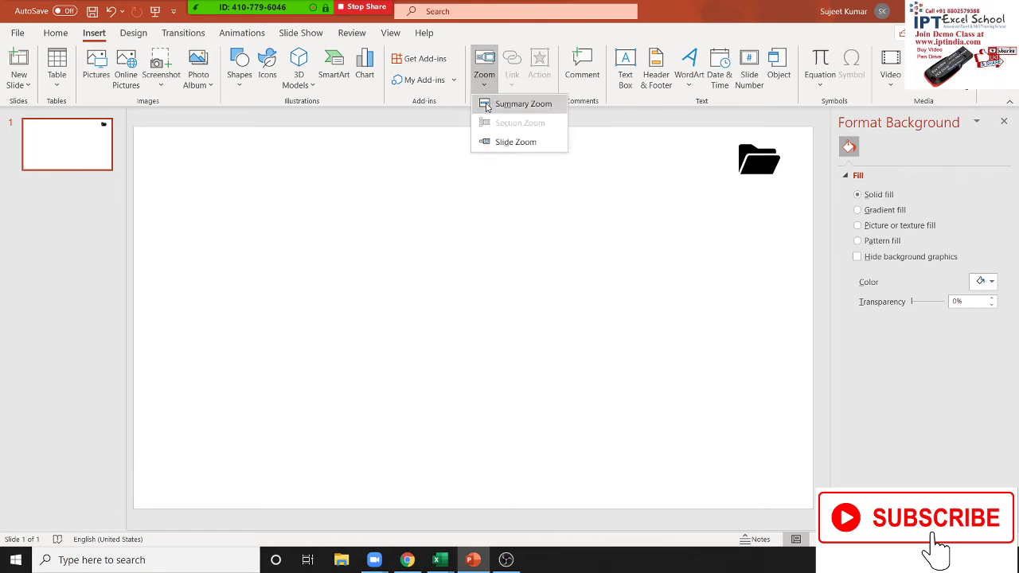
pyautogui.click(488, 105)
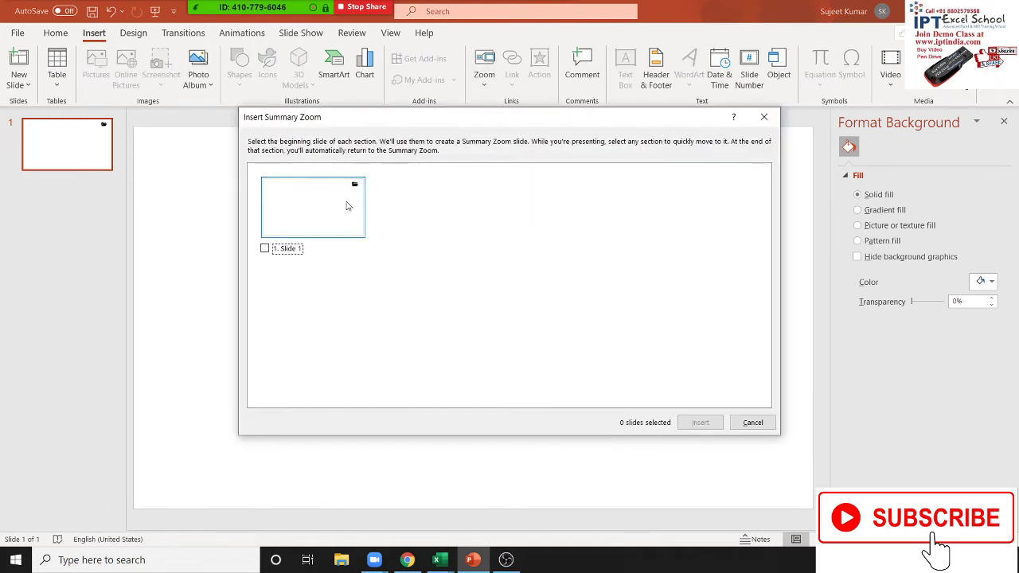
pyautogui.click(345, 206)
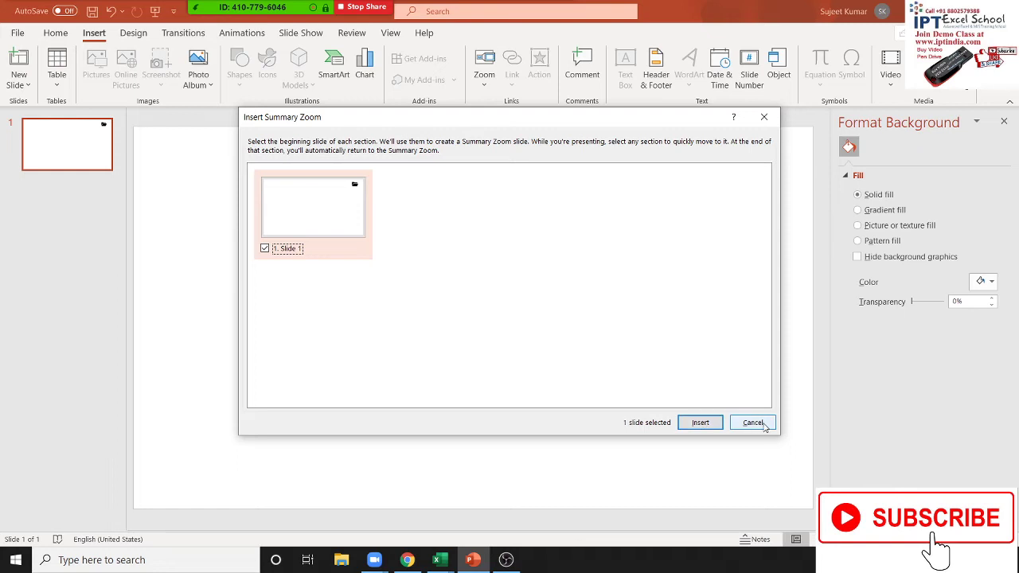
pyautogui.click(765, 427)
pyautogui.click(487, 84)
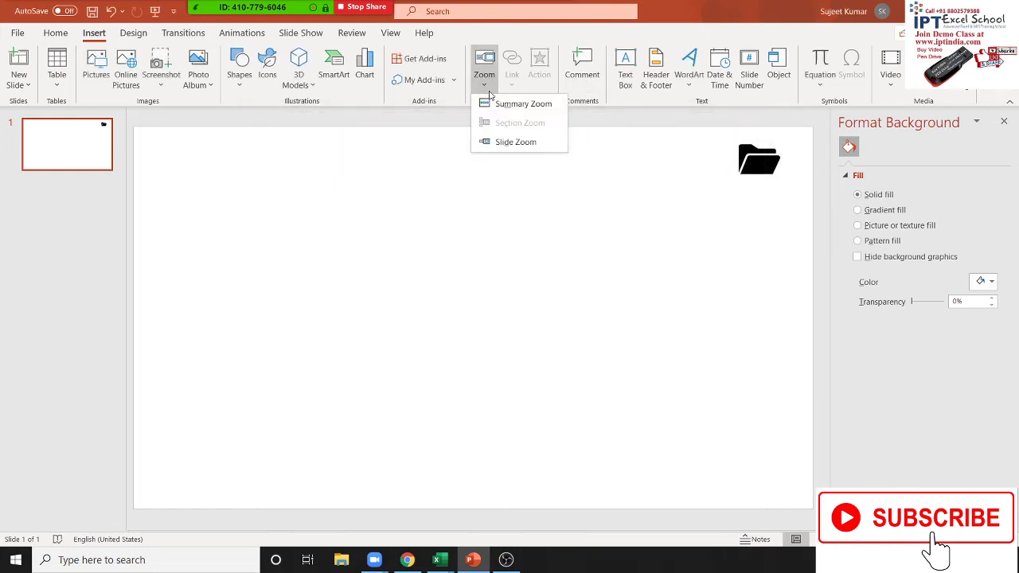
pyautogui.click(500, 143)
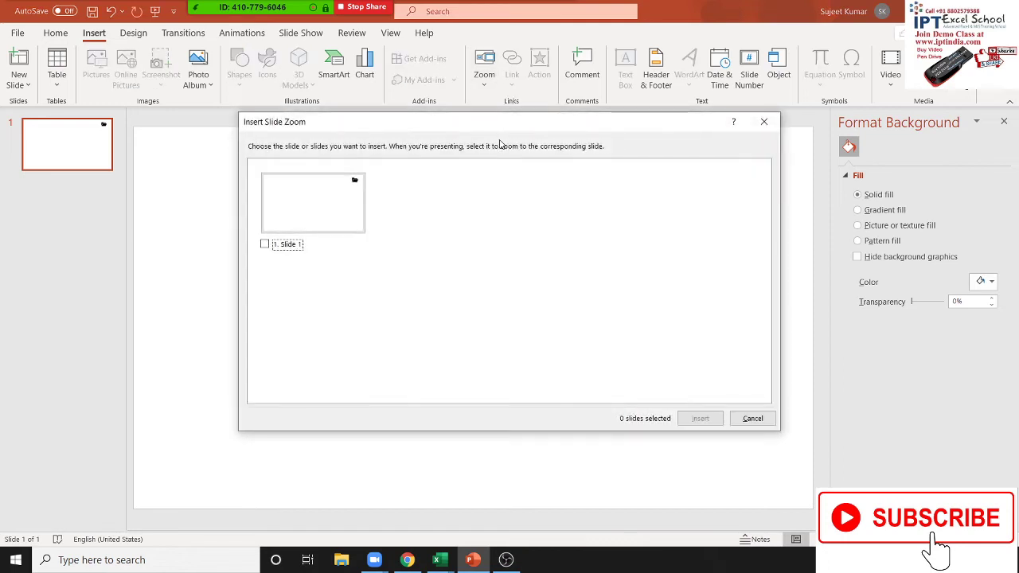
pyautogui.click(370, 205)
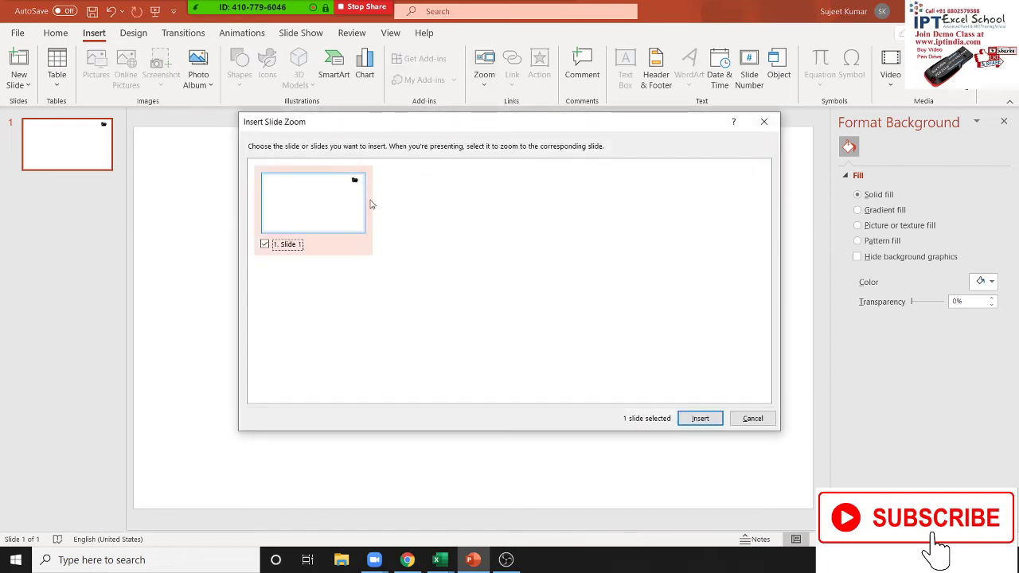
pyautogui.click(699, 418)
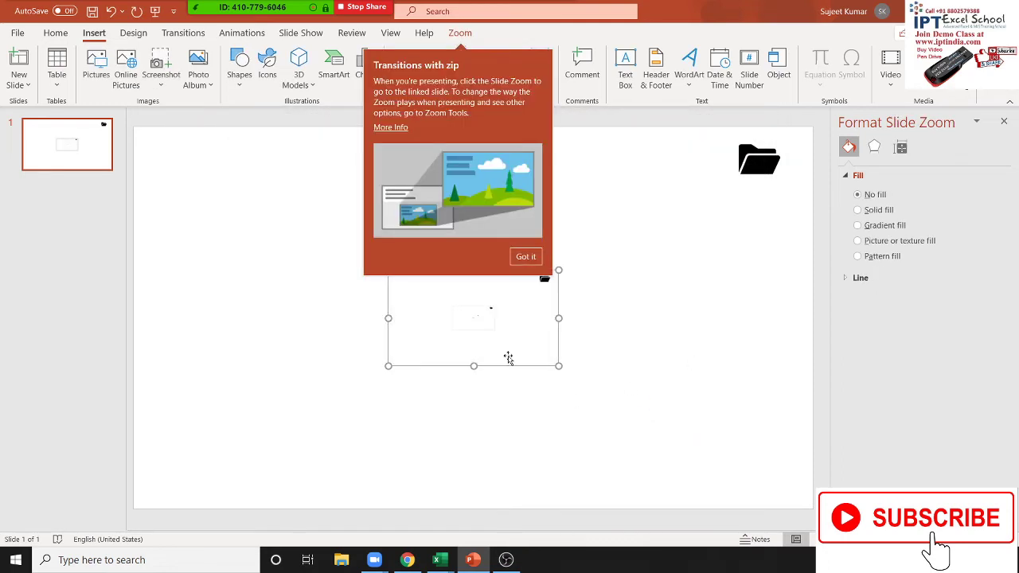
pyautogui.click(525, 258)
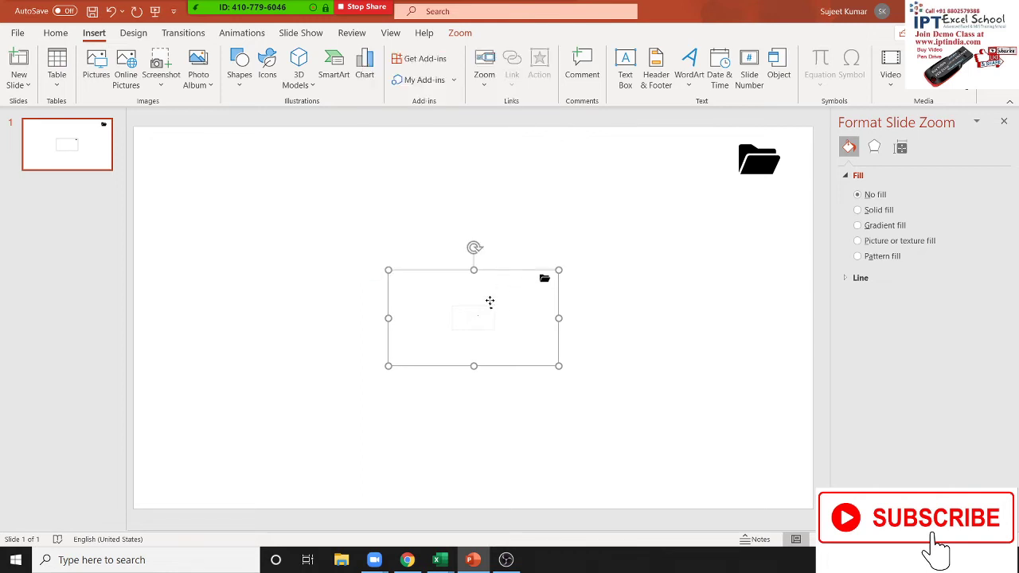
pyautogui.press('Delete')
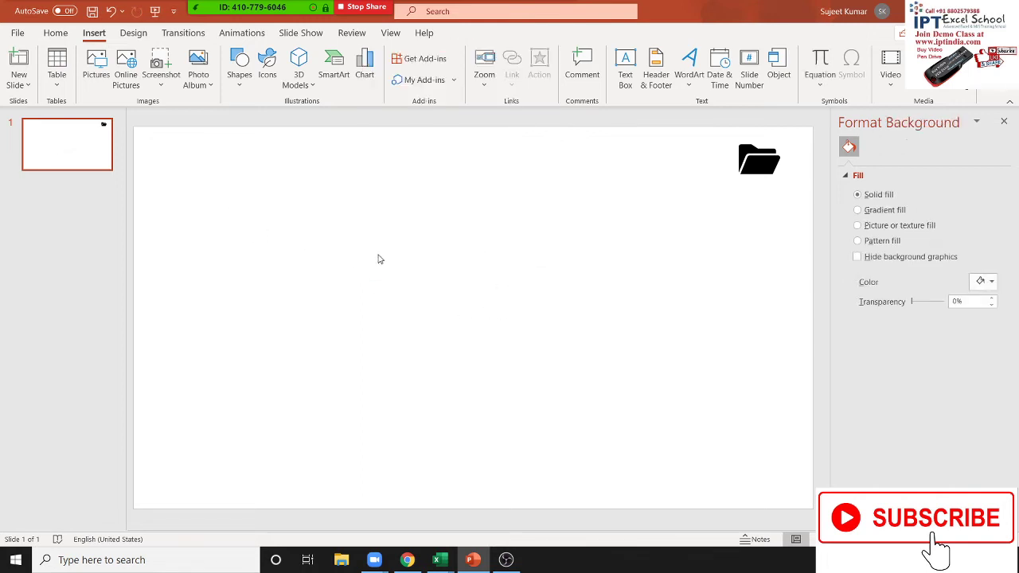
# Duplicate slide 1 with Ctrl+D to create a second slide
pyautogui.click(9, 215)
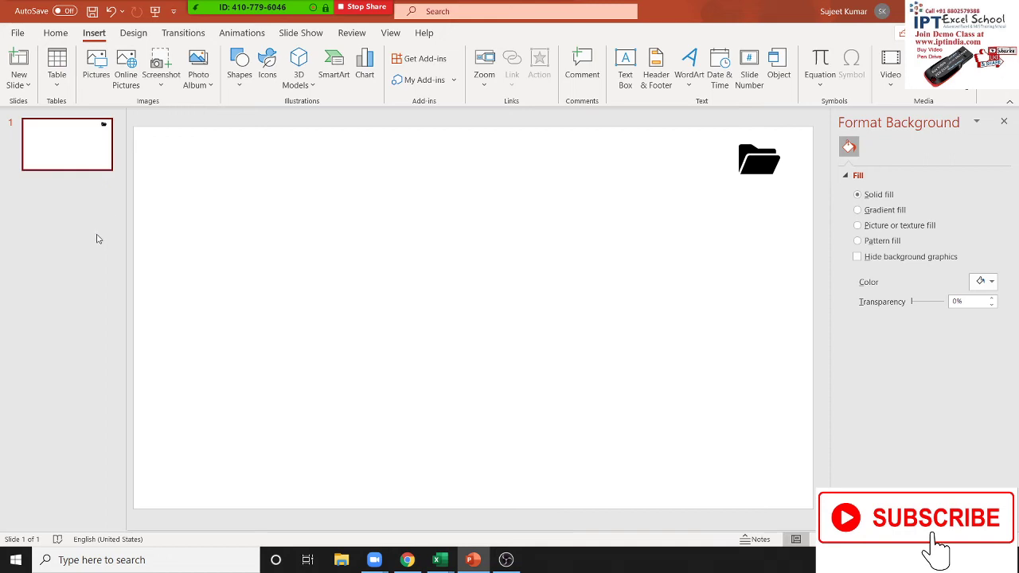
pyautogui.click(95, 232)
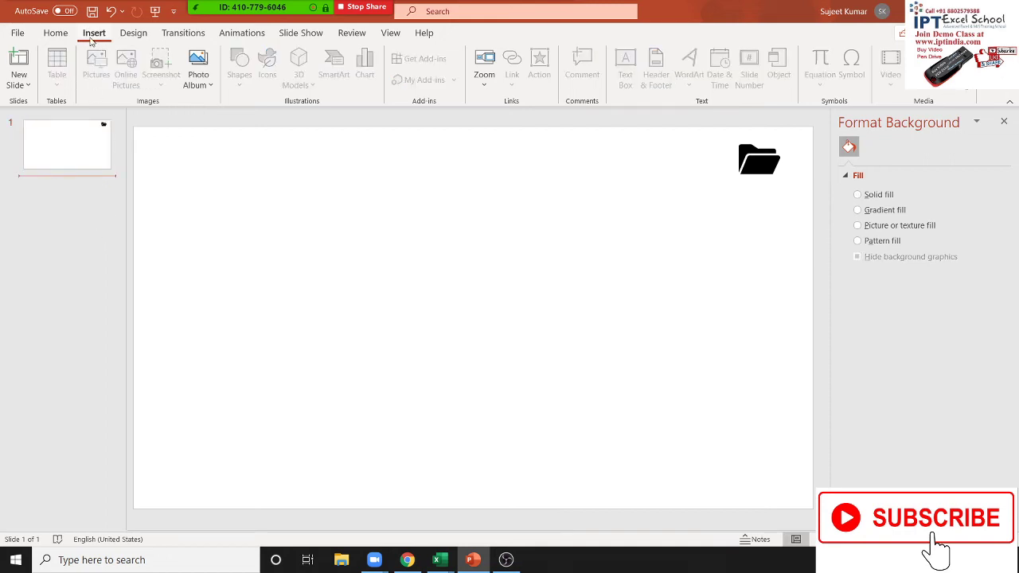
pyautogui.click(61, 131)
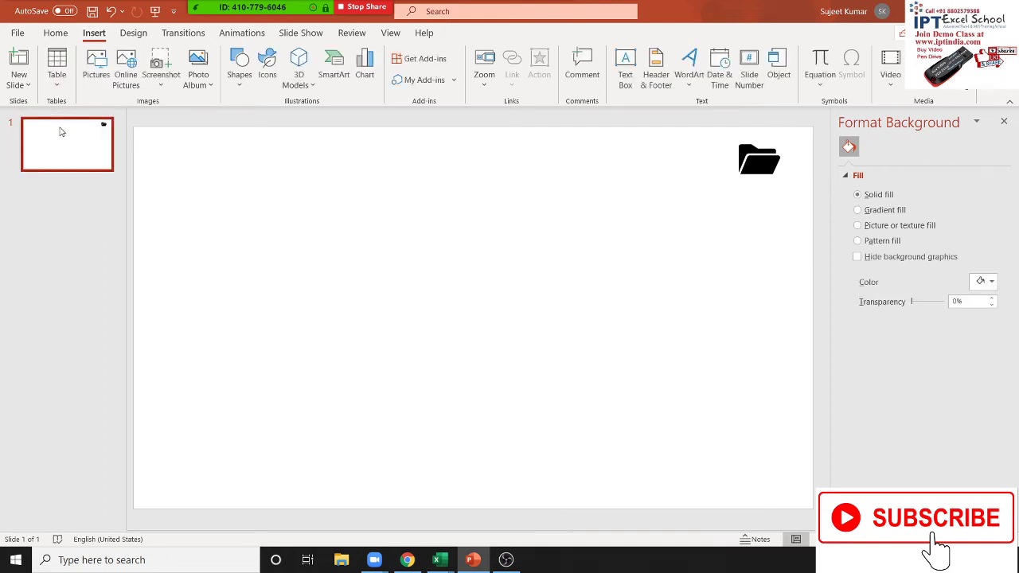
pyautogui.hotkey('ctrl', 'd')
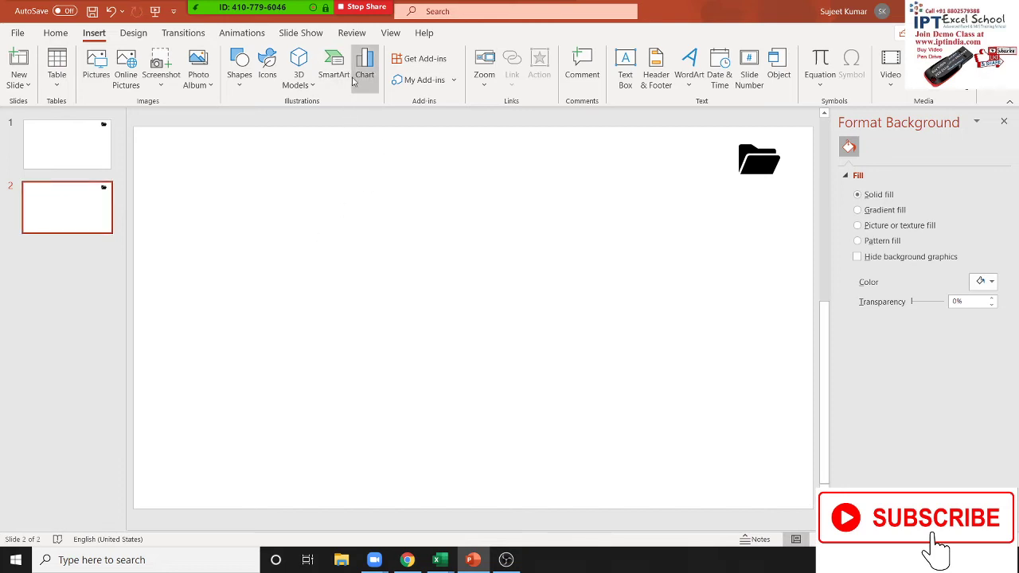
# Insert a default clustered column chart on the new slide, then return to slide 1
pyautogui.click(362, 85)
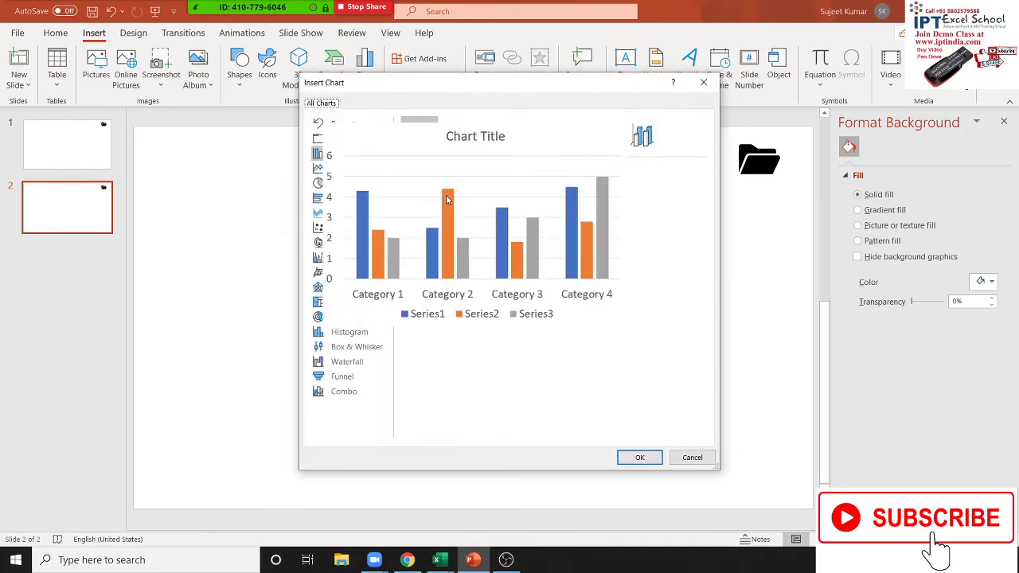
pyautogui.click(640, 456)
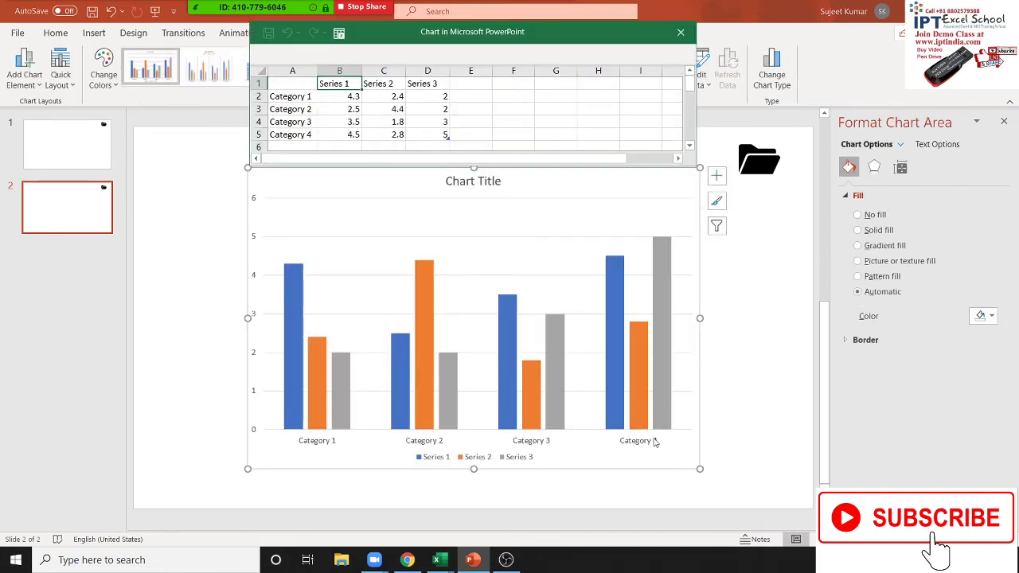
pyautogui.click(739, 438)
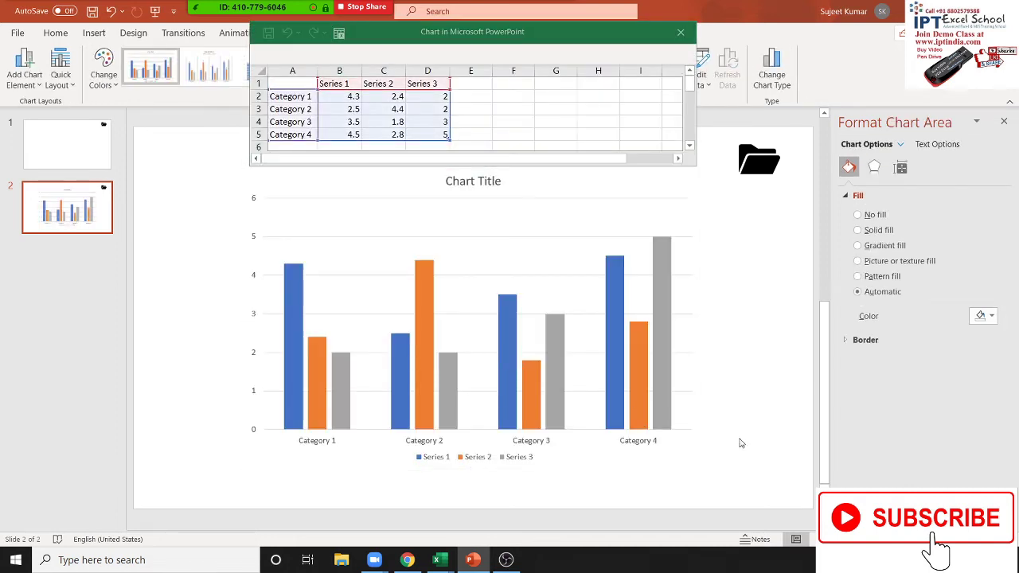
pyautogui.click(680, 35)
pyautogui.click(86, 135)
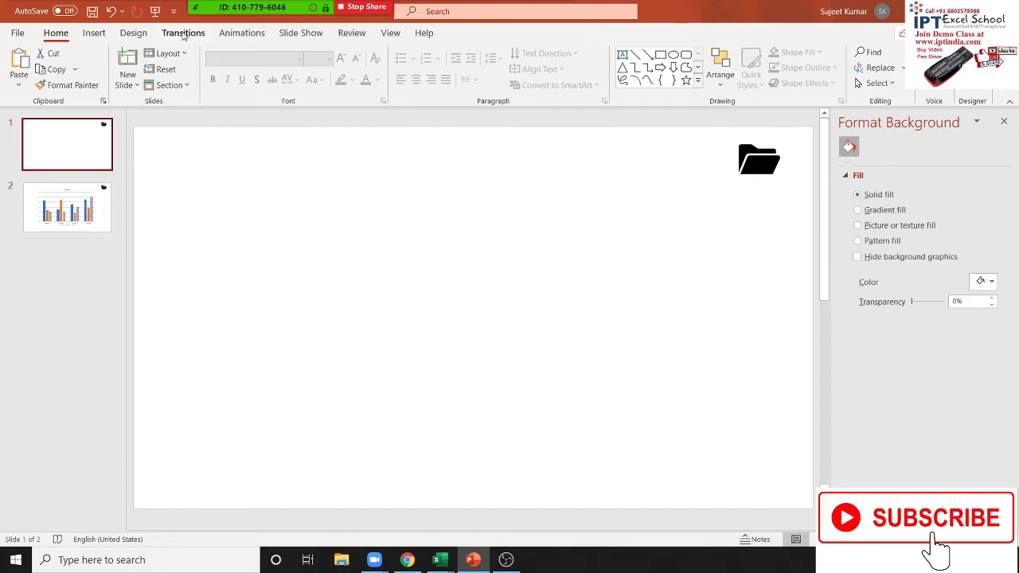
pyautogui.click(94, 33)
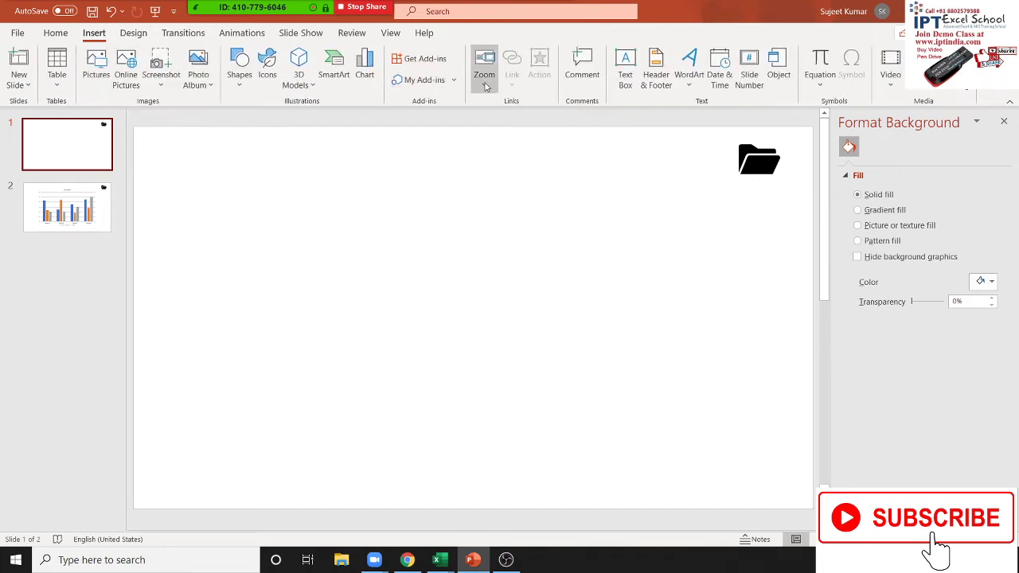
# Insert a Slide Zoom linking to Slide 2 and move it to slide 1's upper-left
pyautogui.click(486, 86)
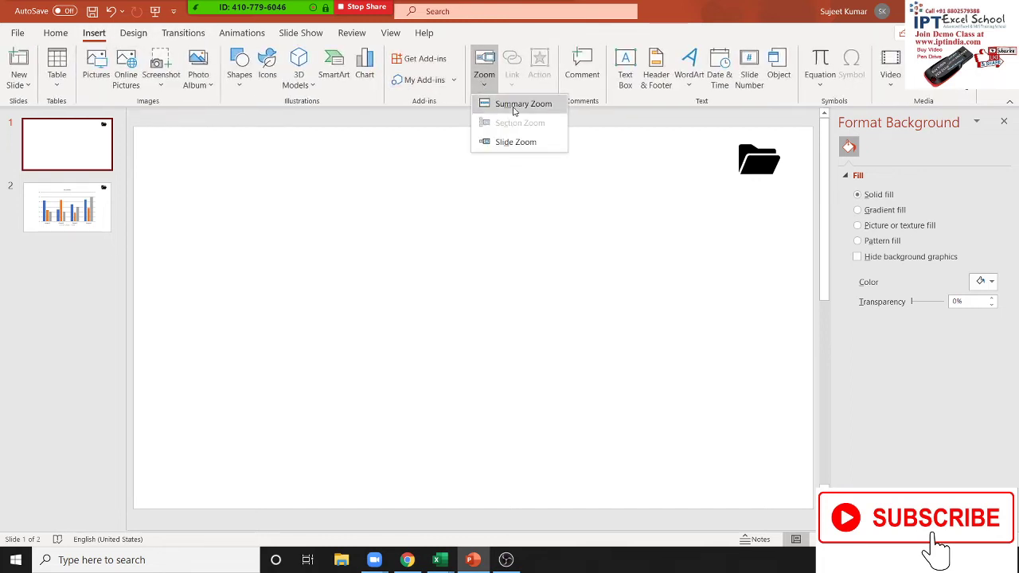
pyautogui.click(510, 143)
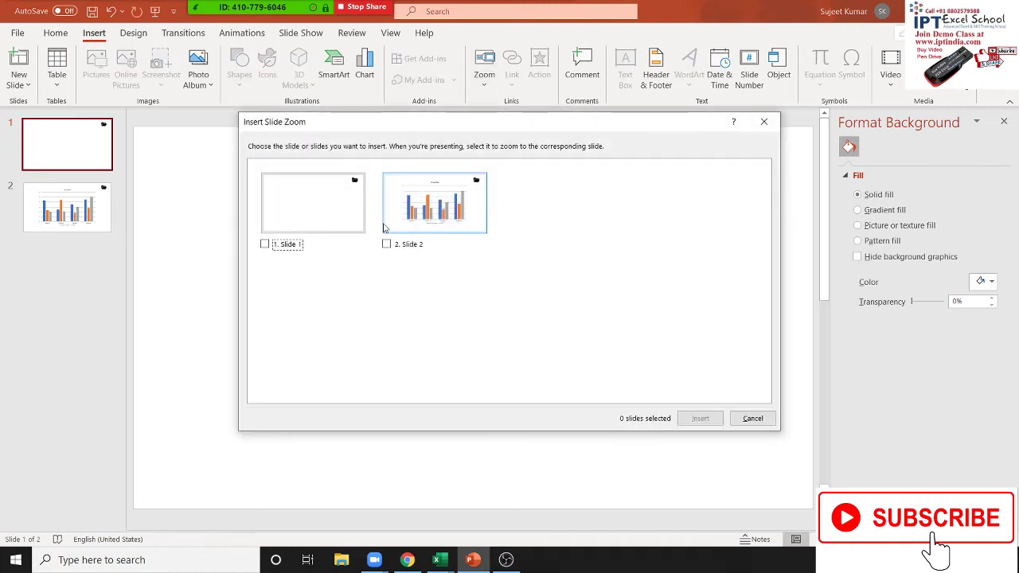
pyautogui.click(386, 227)
pyautogui.click(699, 420)
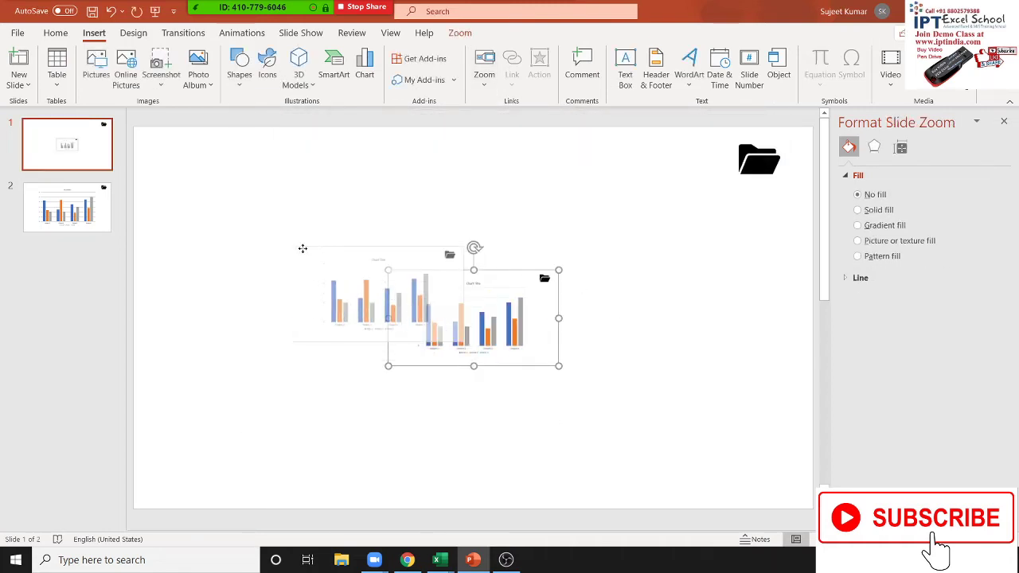
pyautogui.moveTo(426, 283); pyautogui.dragTo(202, 179)
pyautogui.click(233, 323)
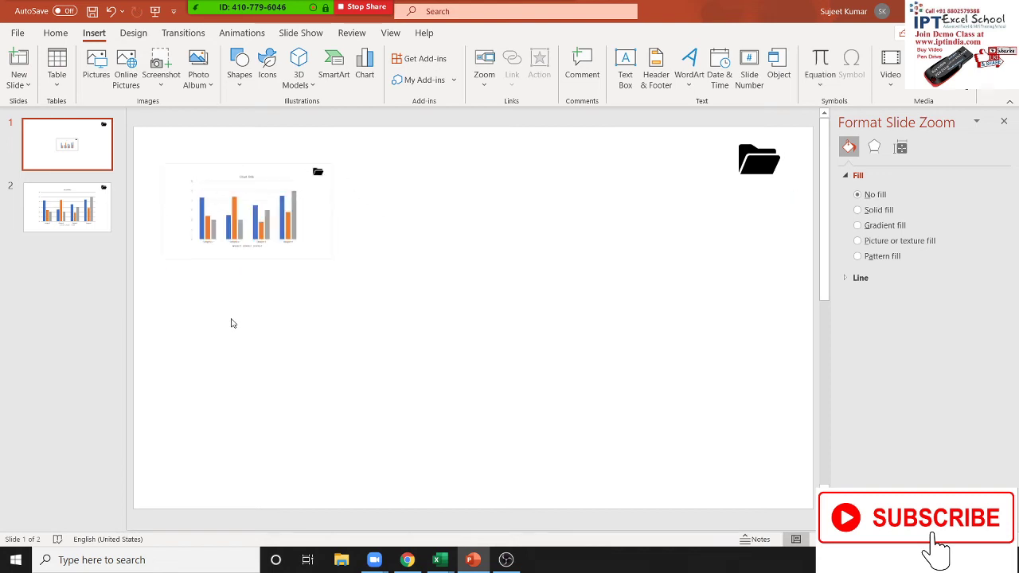
pyautogui.click(249, 219)
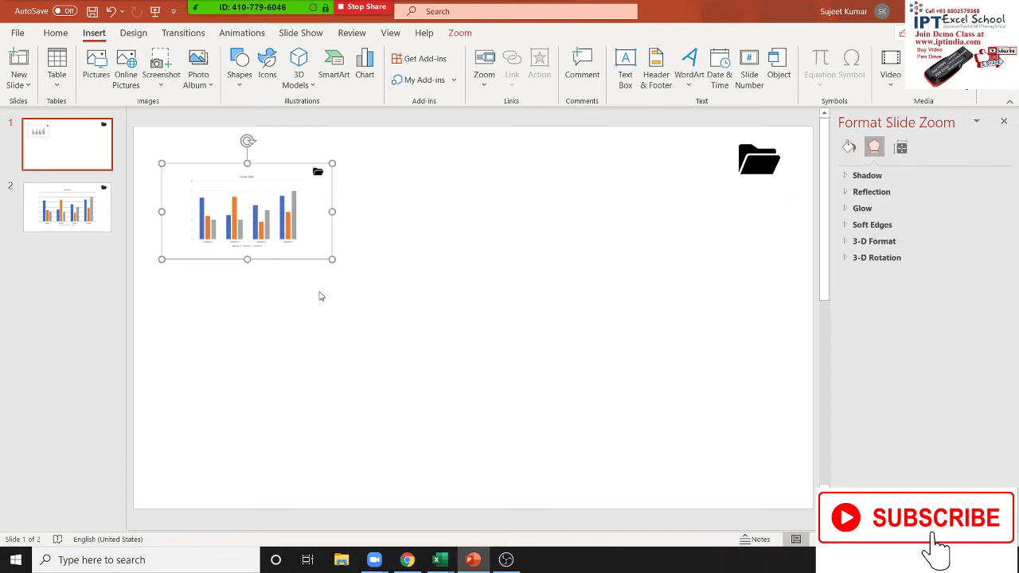
pyautogui.click(320, 297)
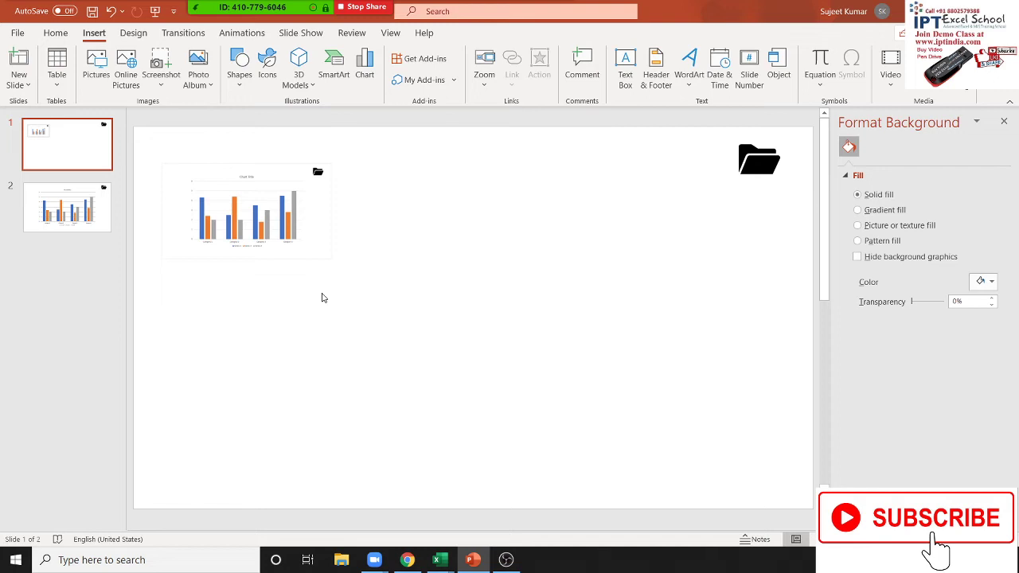
# Run the slide show through the chart zoom, then switch to Google Chrome
pyautogui.press('F5')
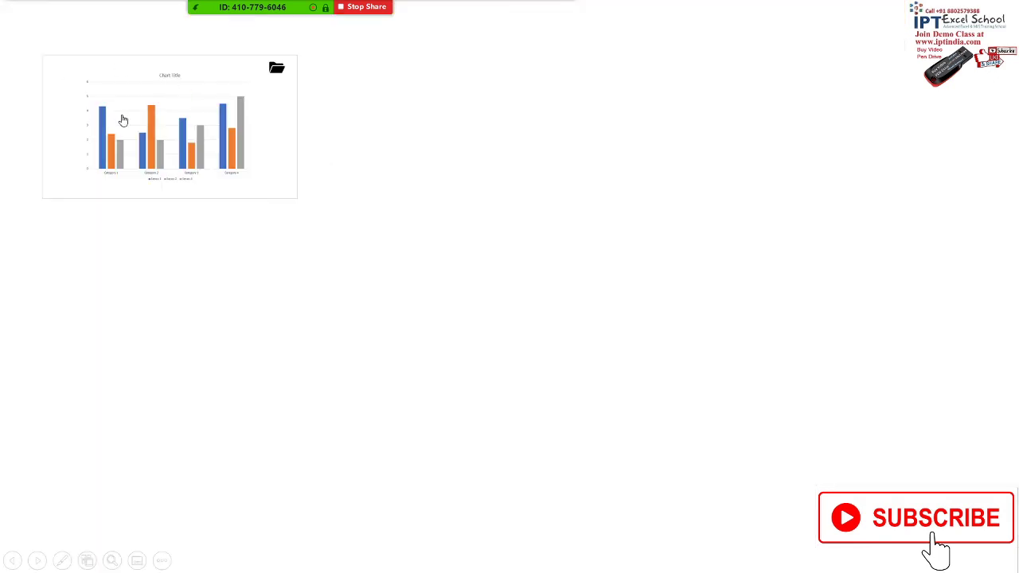
pyautogui.click(122, 117)
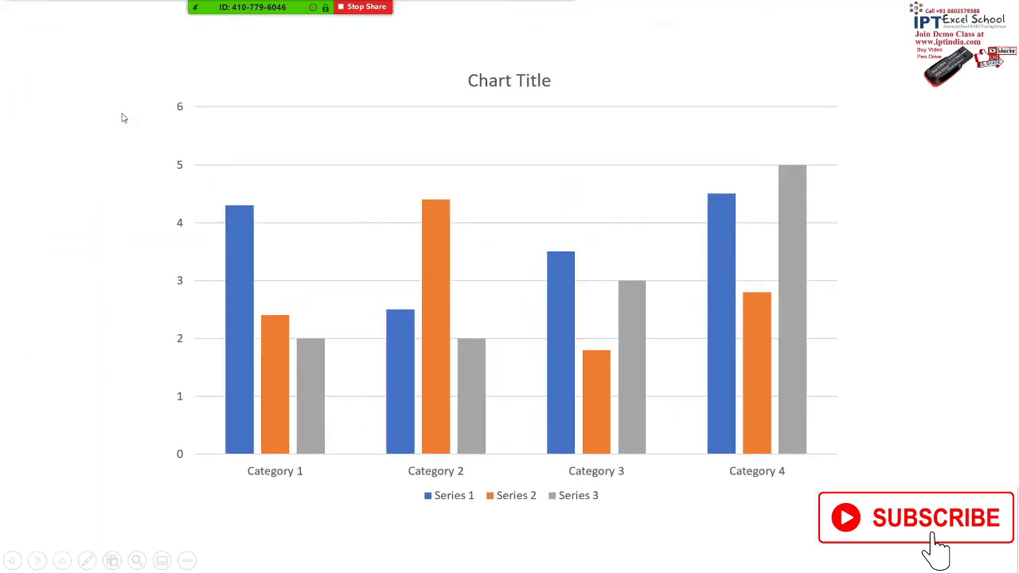
pyautogui.click(131, 127)
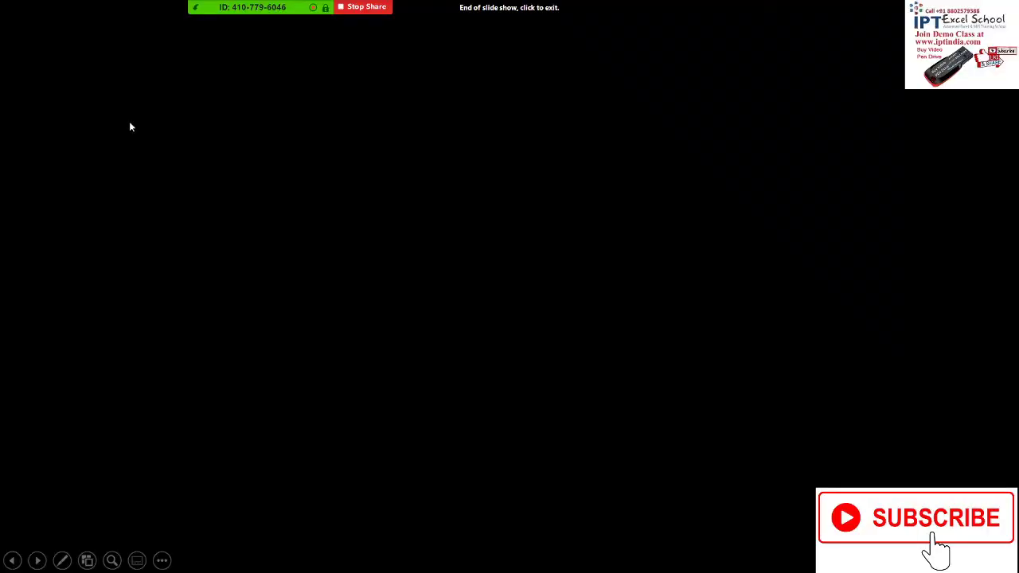
pyautogui.click(132, 127)
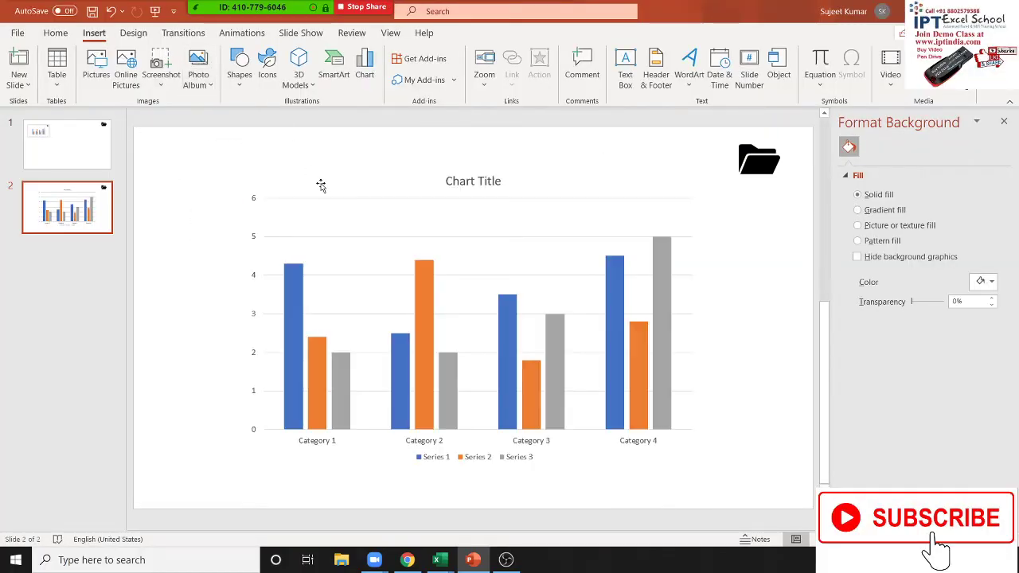
pyautogui.click(323, 179)
pyautogui.click(251, 144)
pyautogui.moveTo(385, 23)
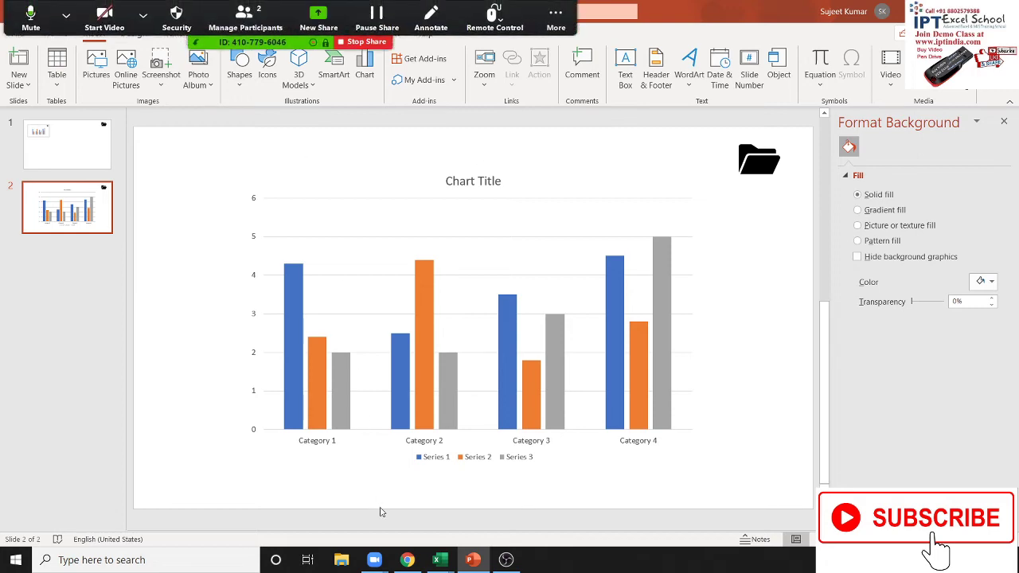
pyautogui.click(407, 560)
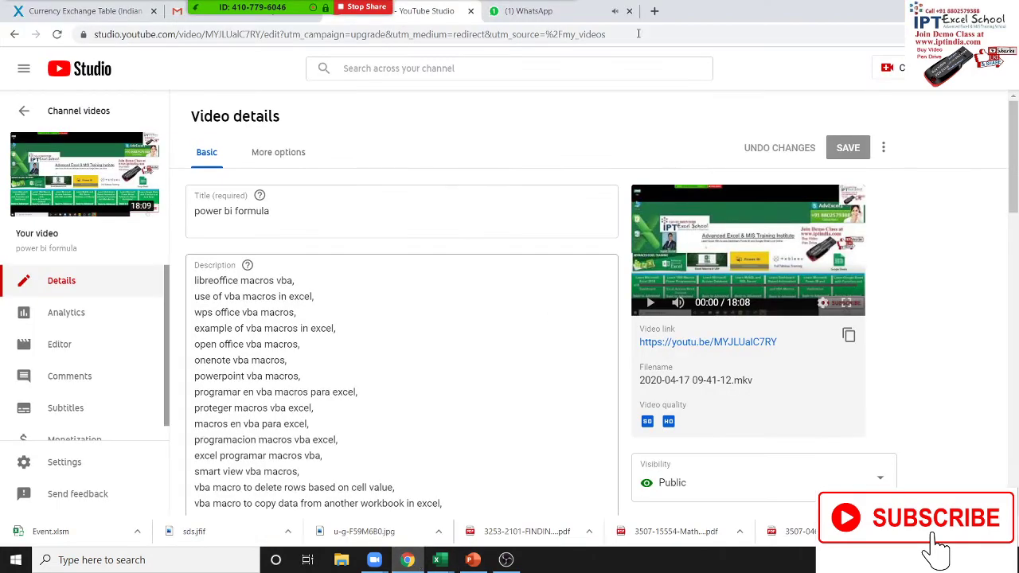
# Close the WhatsApp Web tab in Chrome
pyautogui.click(577, 11)
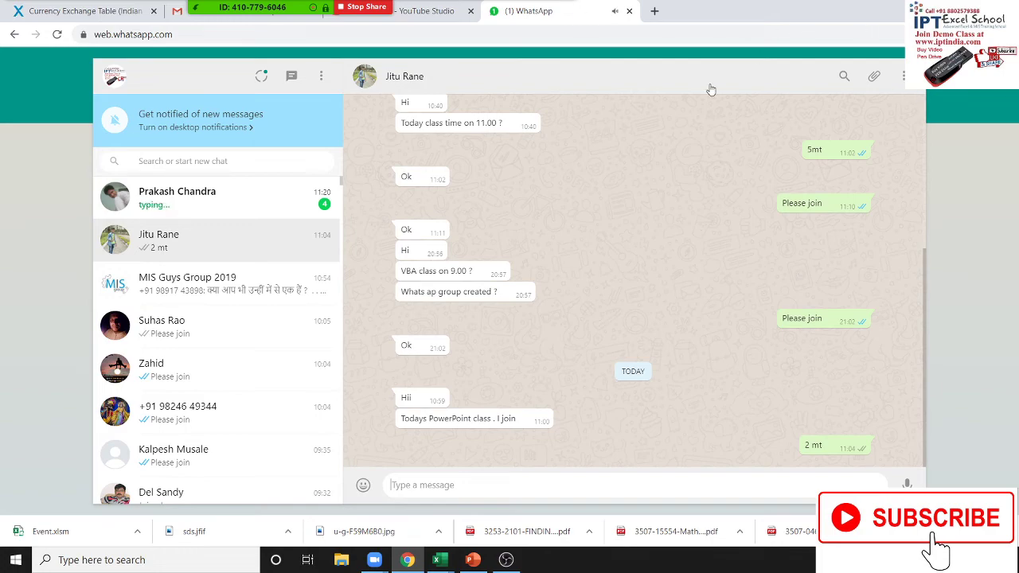
pyautogui.click(629, 11)
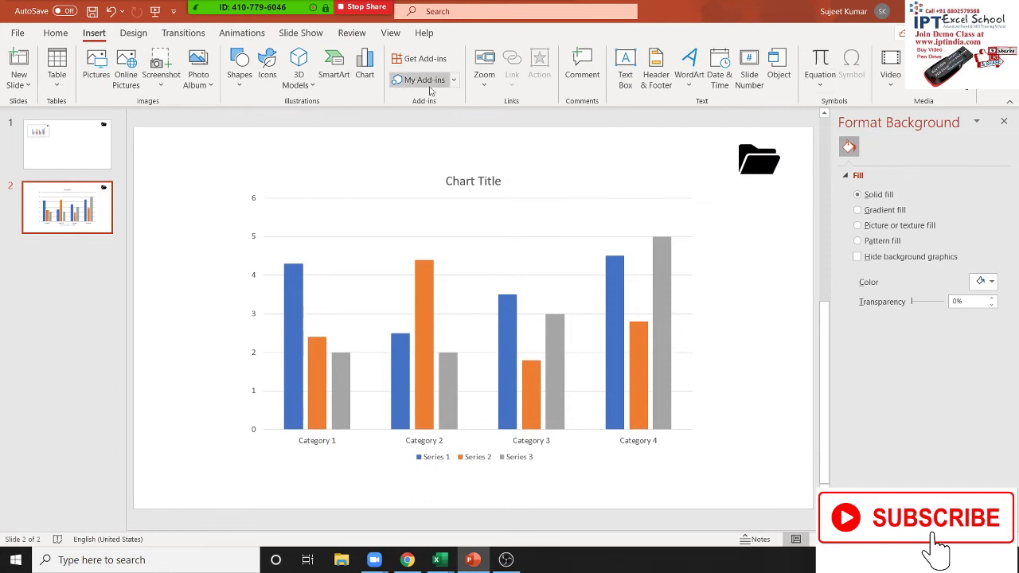
# Run the slide show from slide 1, zooming from the thumbnail into the chart
pyautogui.click(67, 143)
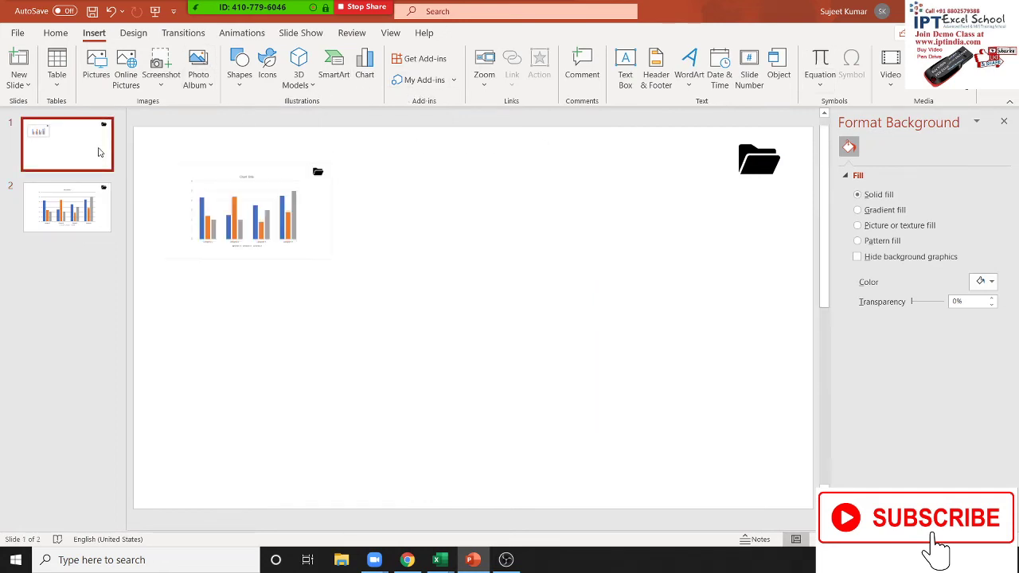
pyautogui.press('F5')
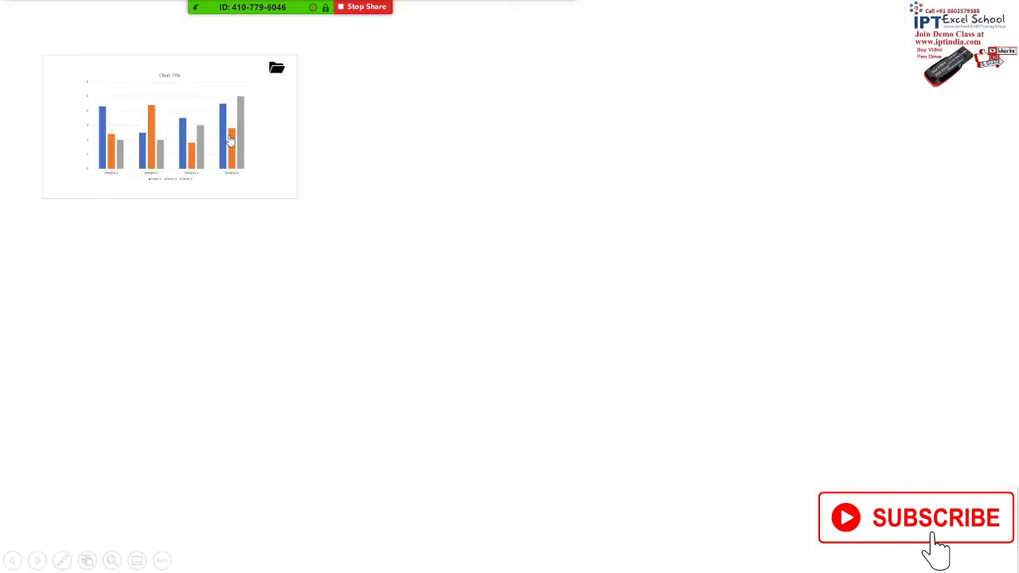
pyautogui.click(229, 141)
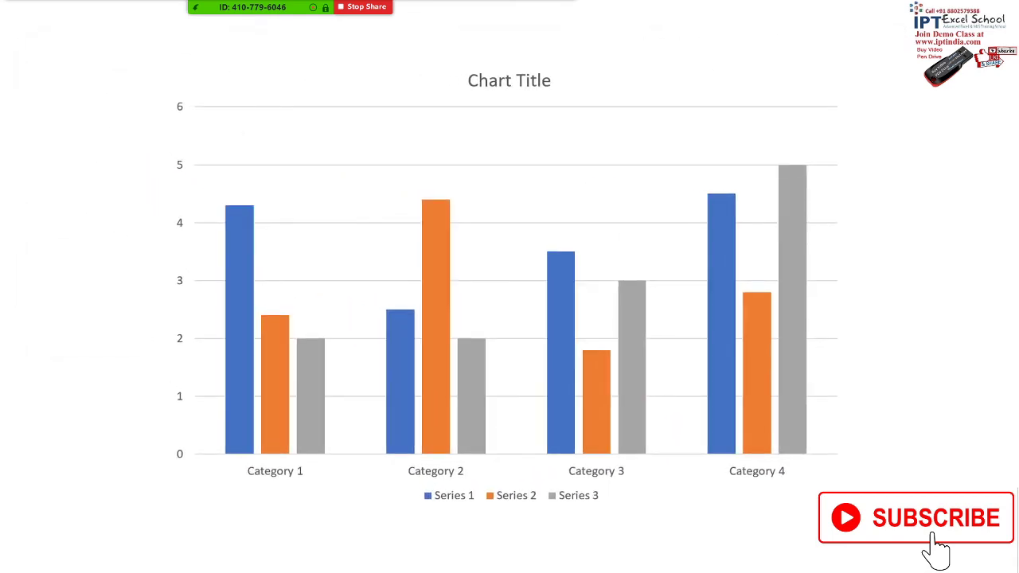
pyautogui.press('Escape')
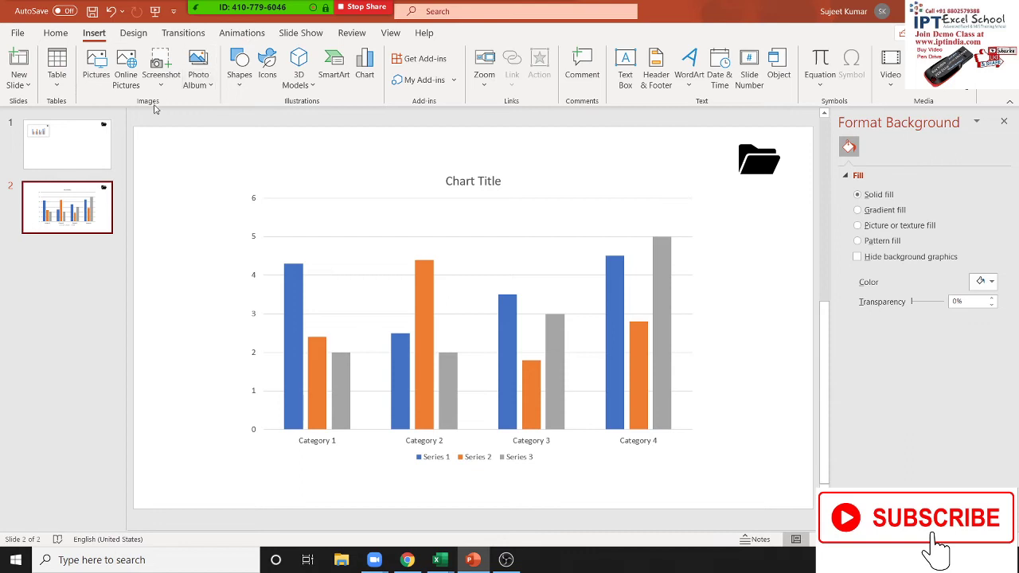
pyautogui.click(485, 83)
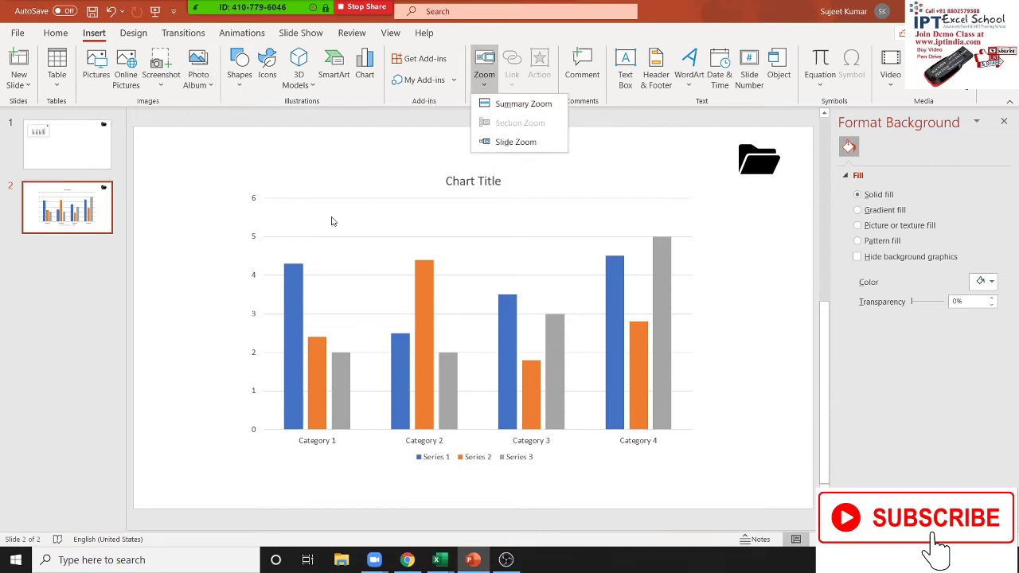
# Insert a Summary Zoom built from Slide 1, then review all three slides
pyautogui.click(522, 103)
pyautogui.click(348, 207)
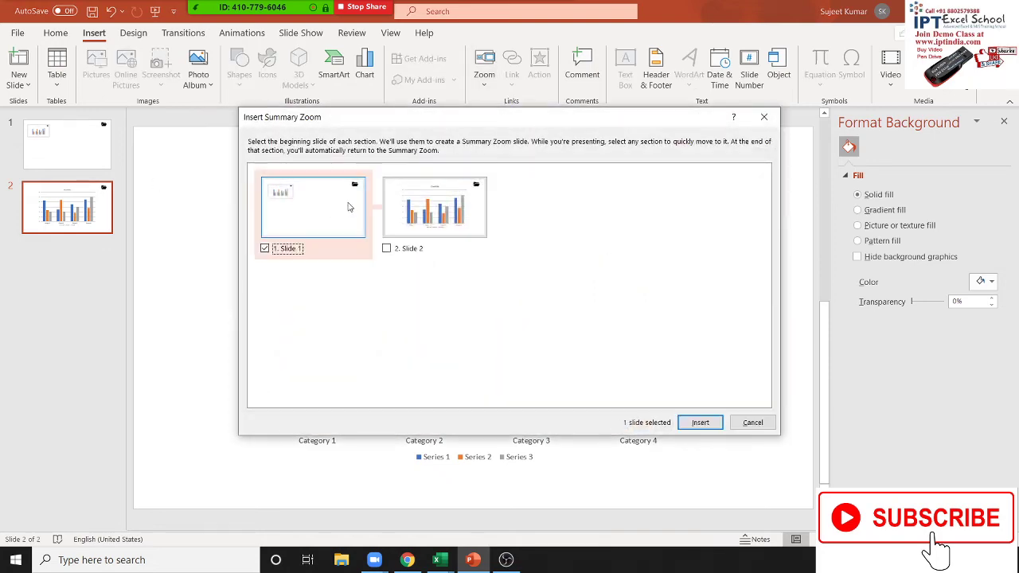
pyautogui.click(692, 424)
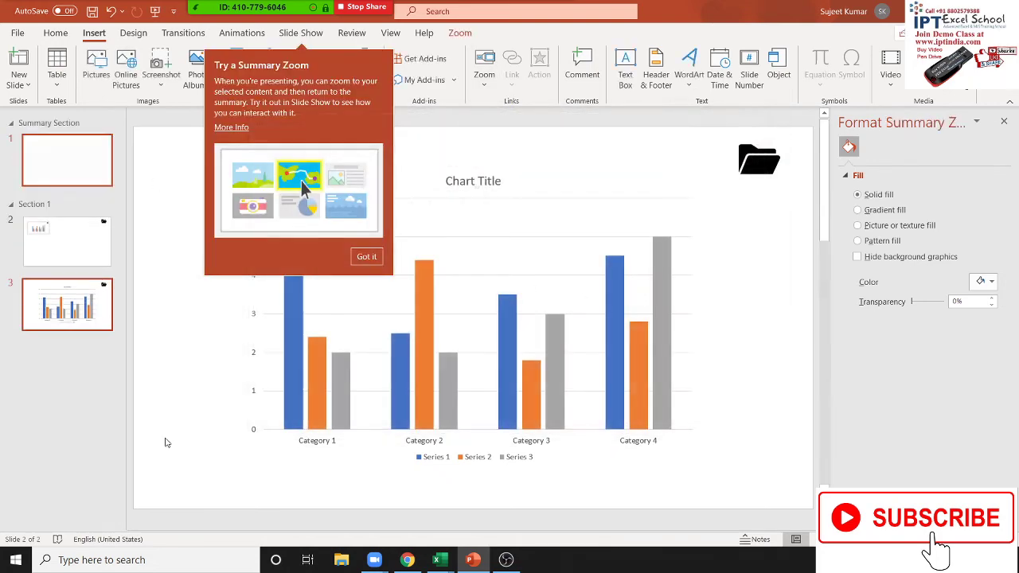
pyautogui.click(137, 408)
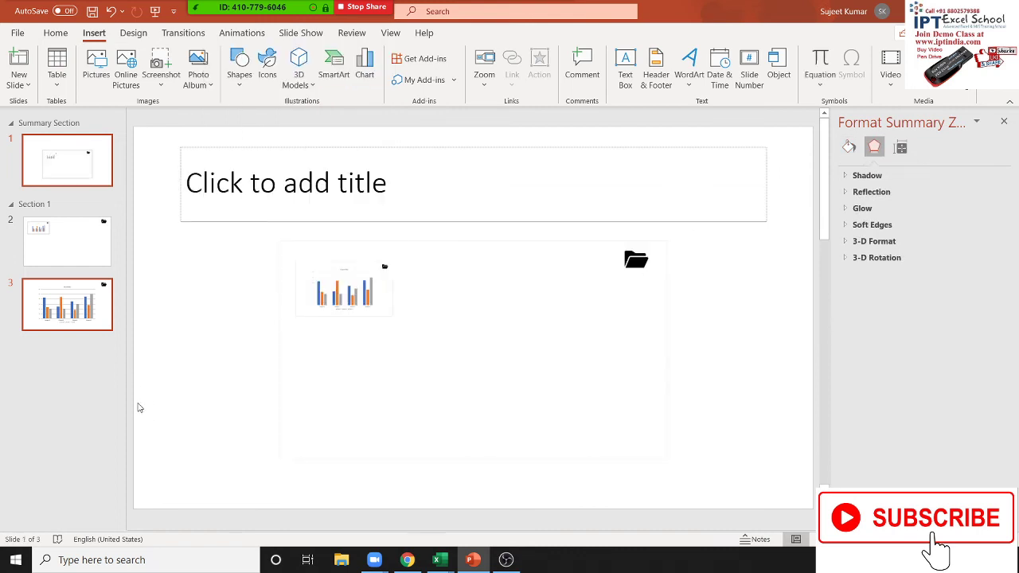
pyautogui.click(267, 325)
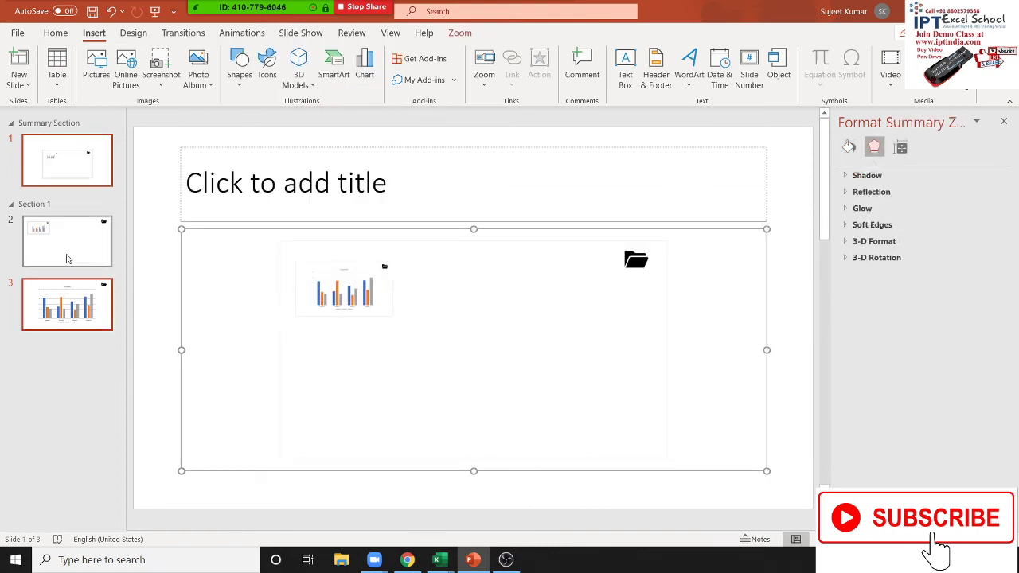
pyautogui.click(67, 258)
pyautogui.click(58, 318)
pyautogui.click(67, 173)
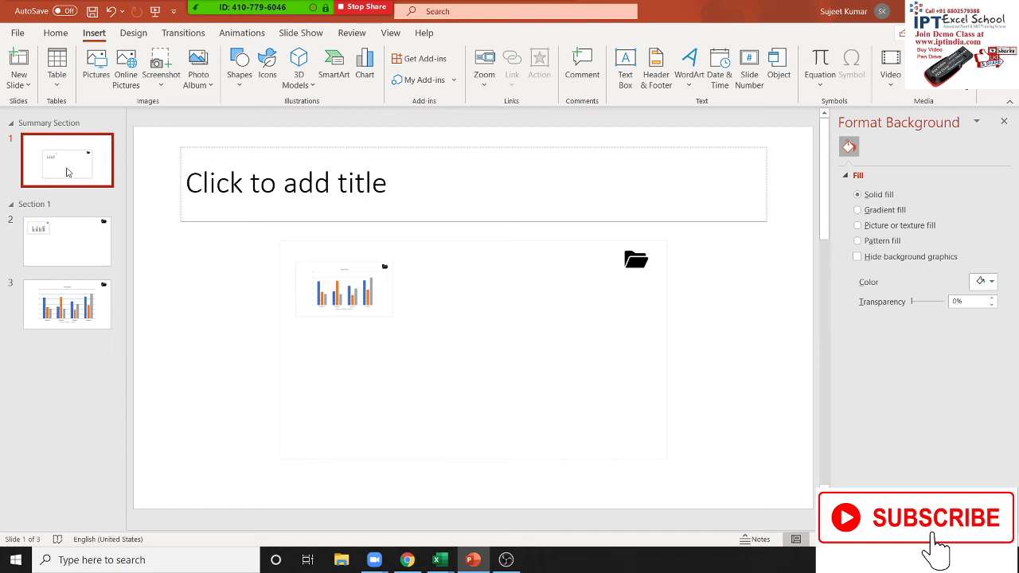
# Play the slide show from slide 2, zoom through the chart thumbnail into the full chart slide, then exit
pyautogui.click(35, 204)
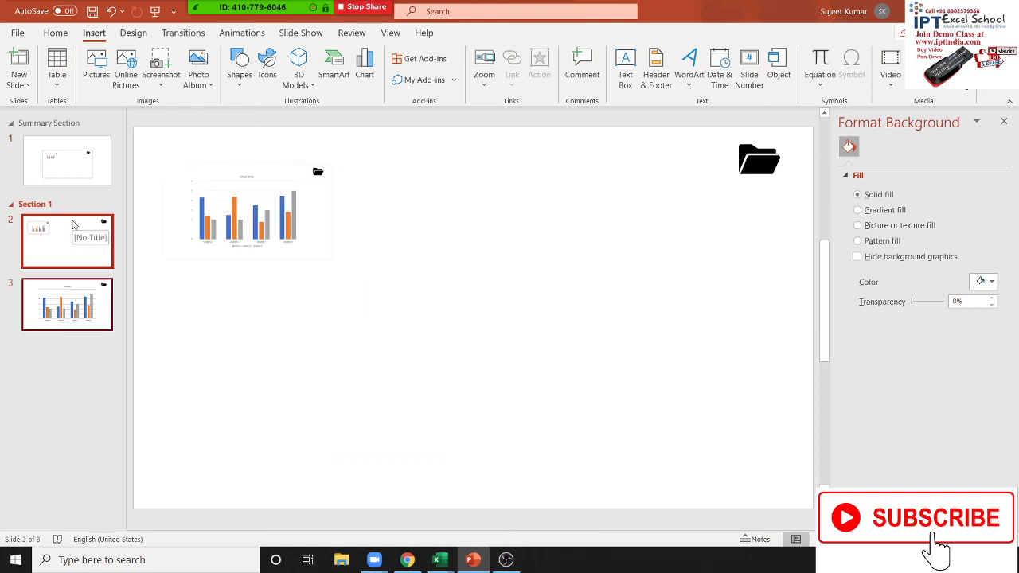
pyautogui.click(90, 326)
pyautogui.click(94, 260)
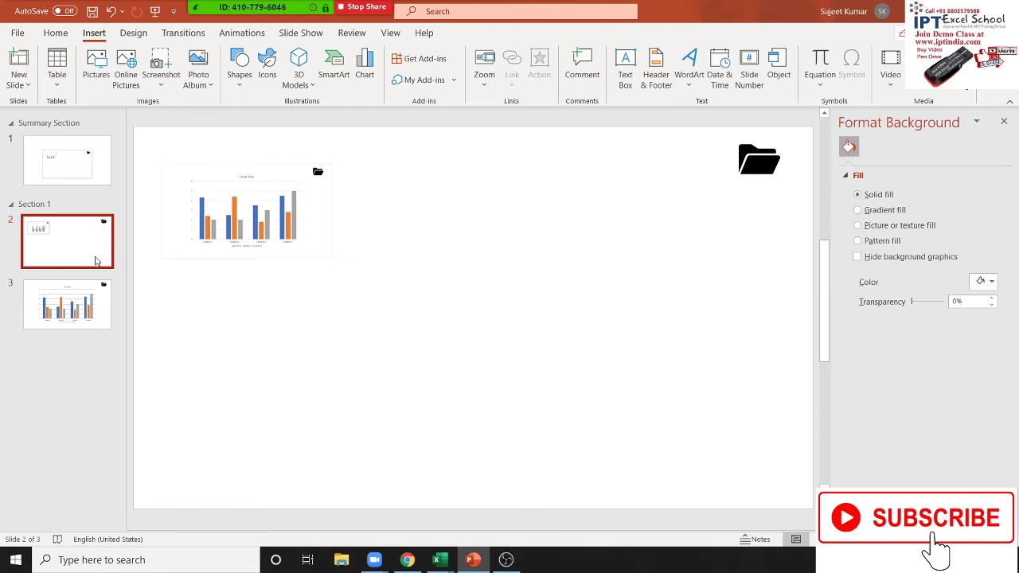
pyautogui.hotkey('shift', 'F5')
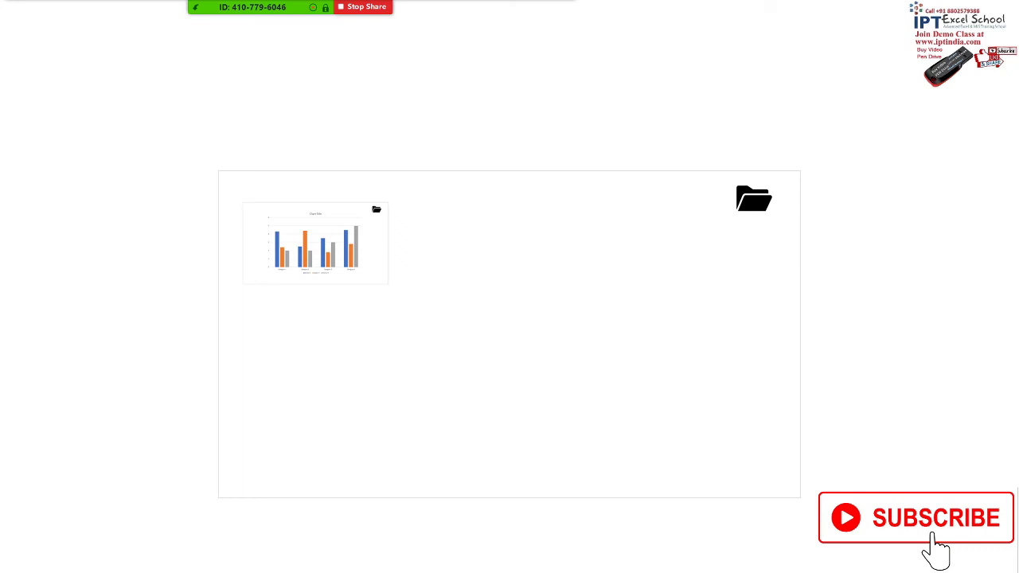
pyautogui.click(353, 292)
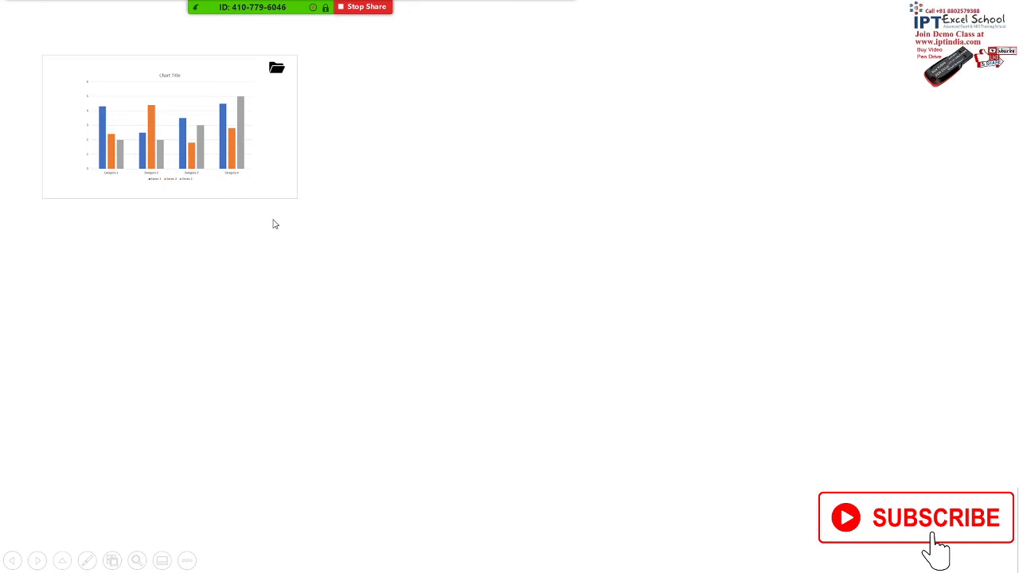
pyautogui.click(260, 191)
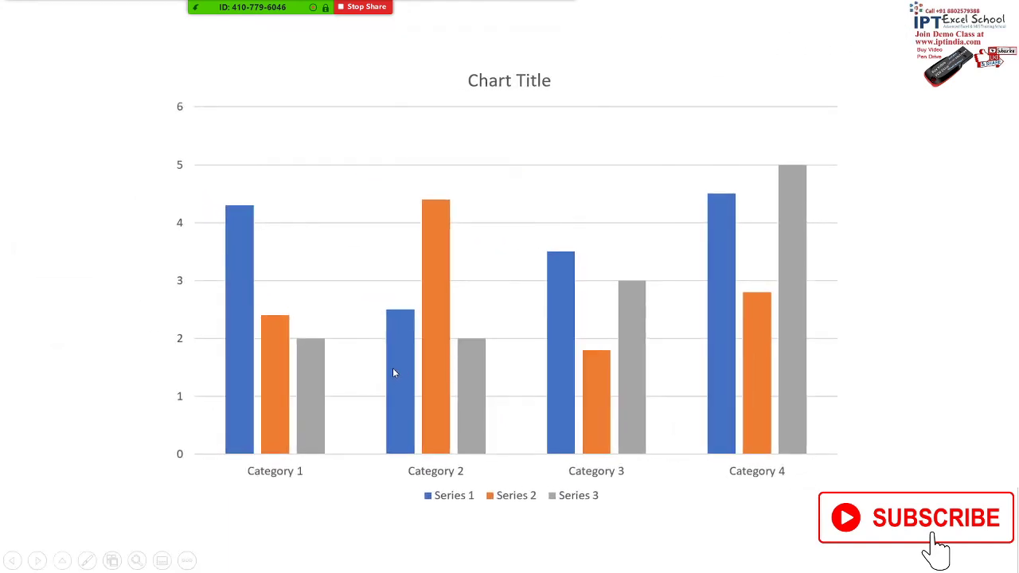
pyautogui.press('Escape')
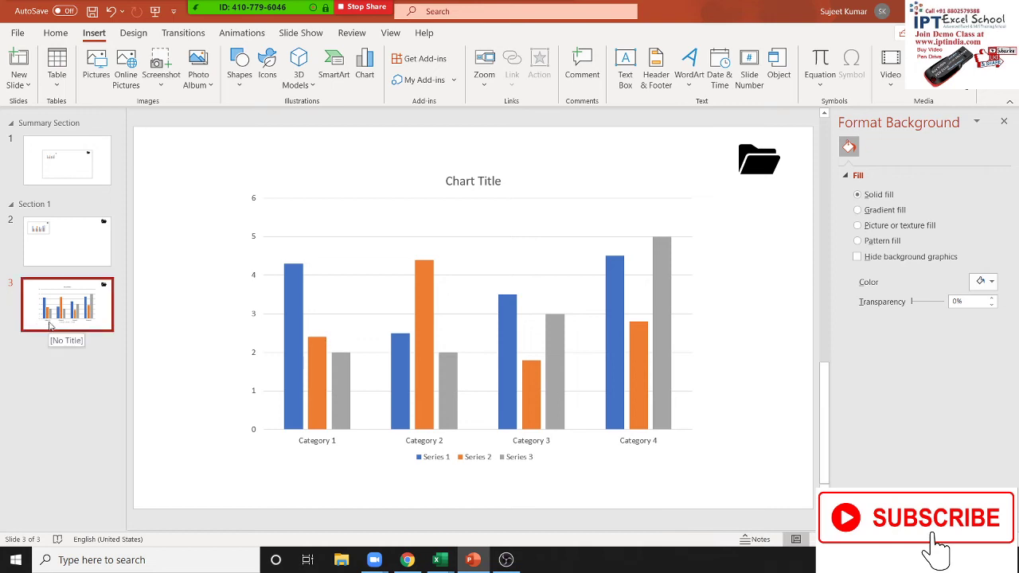
# Close the Zoom menu without inserting anything and return to slide 2
pyautogui.click(481, 87)
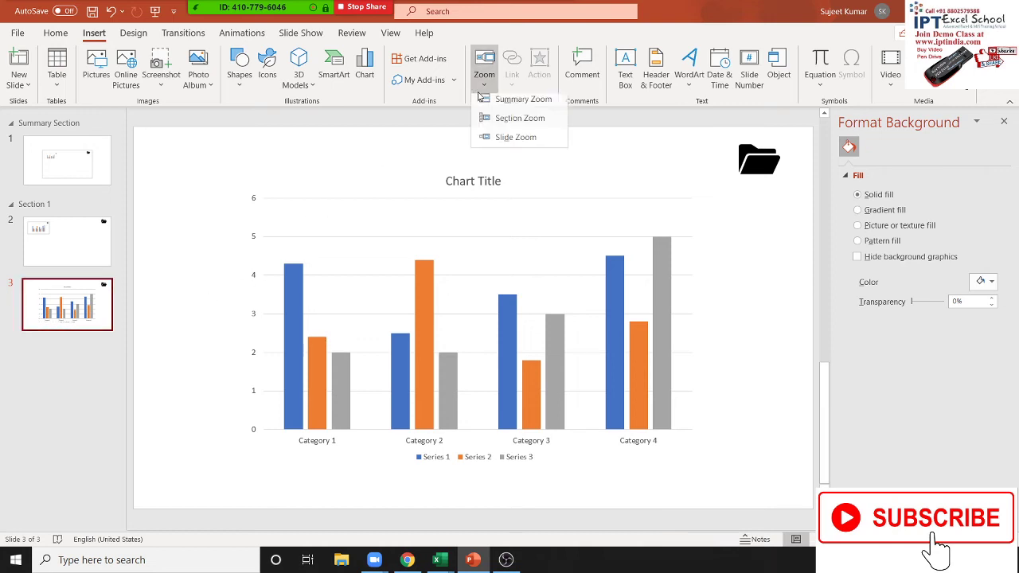
pyautogui.click(412, 155)
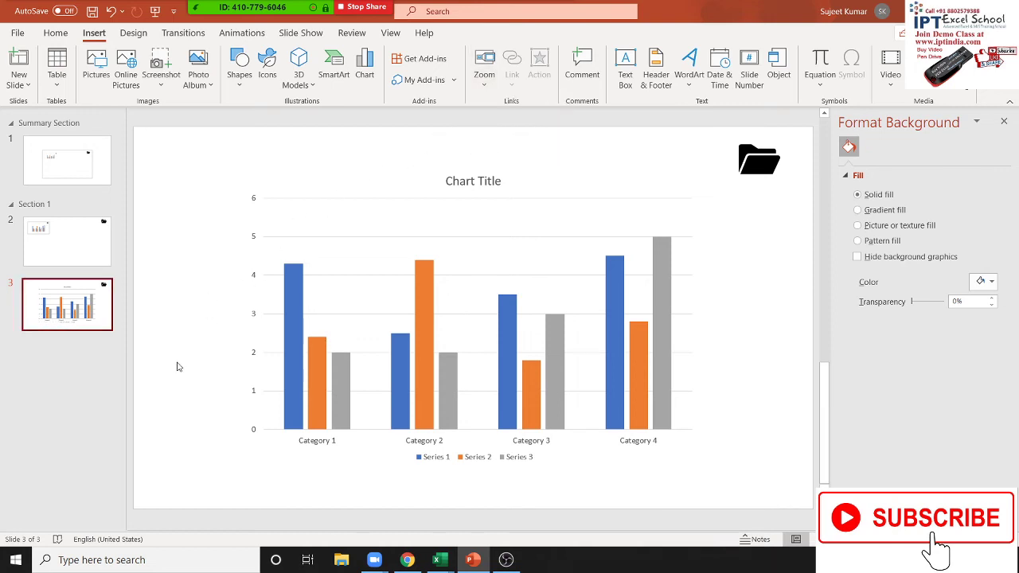
pyautogui.click(78, 262)
pyautogui.click(298, 244)
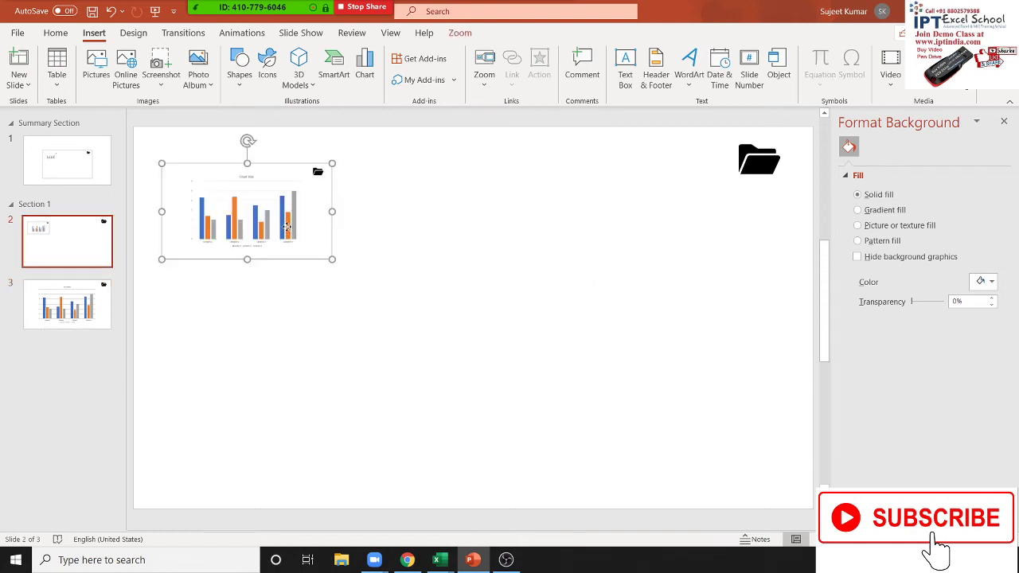
pyautogui.click(466, 234)
# Give the folder icon a mouse-over action that plays the Wind sound and highlights it
pyautogui.click(759, 161)
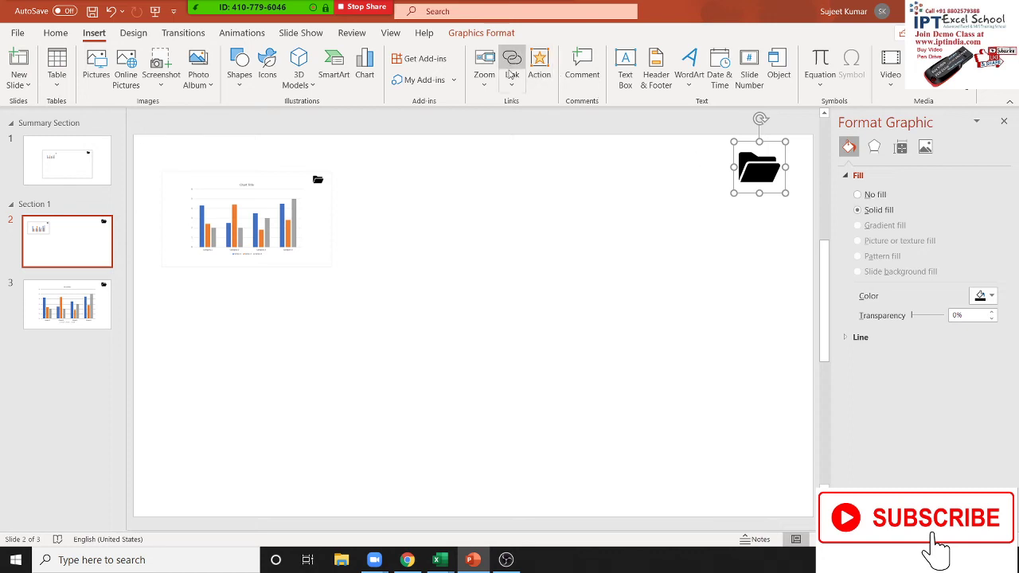
pyautogui.click(539, 69)
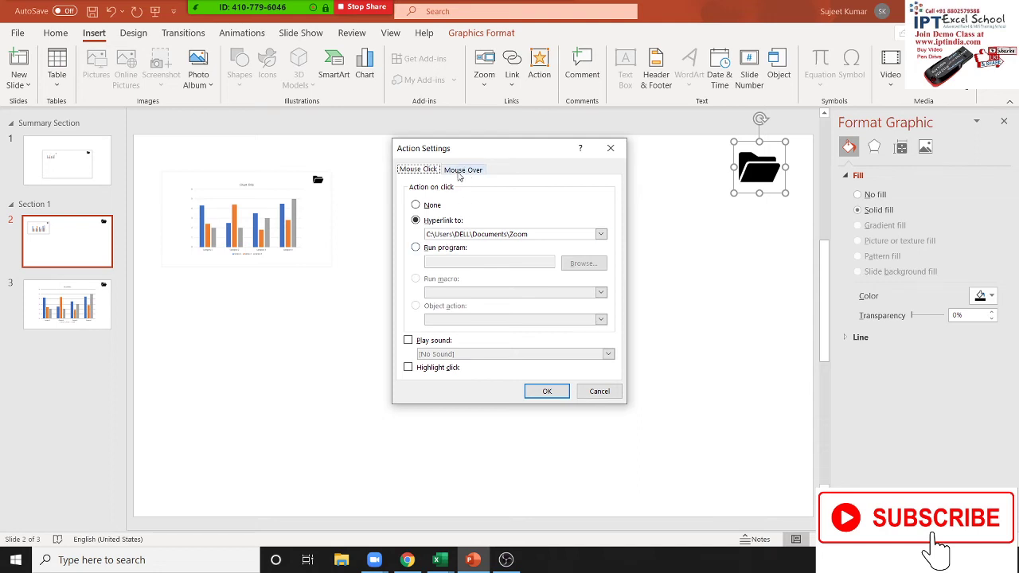
pyautogui.click(460, 170)
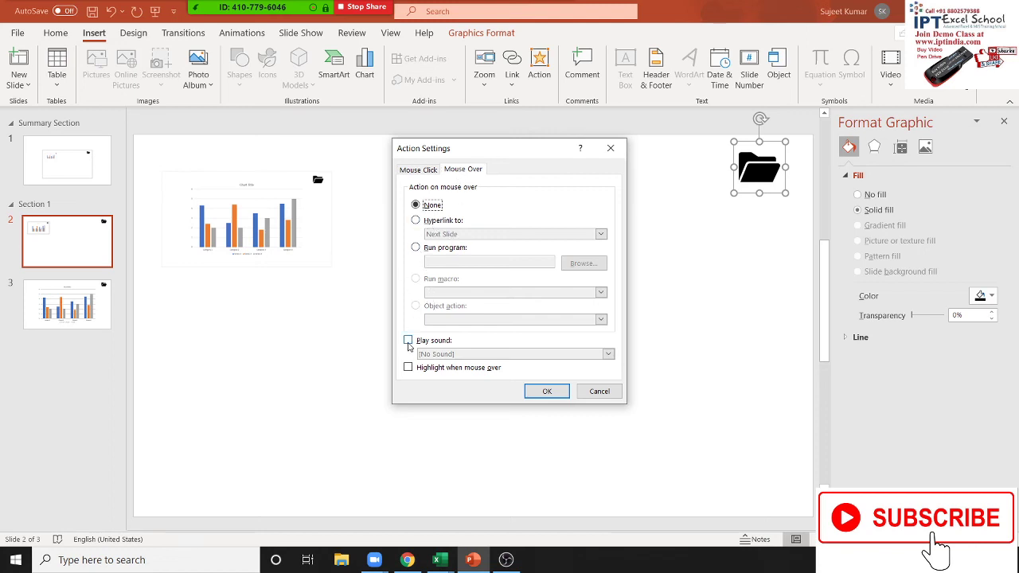
pyautogui.click(409, 343)
pyautogui.click(438, 356)
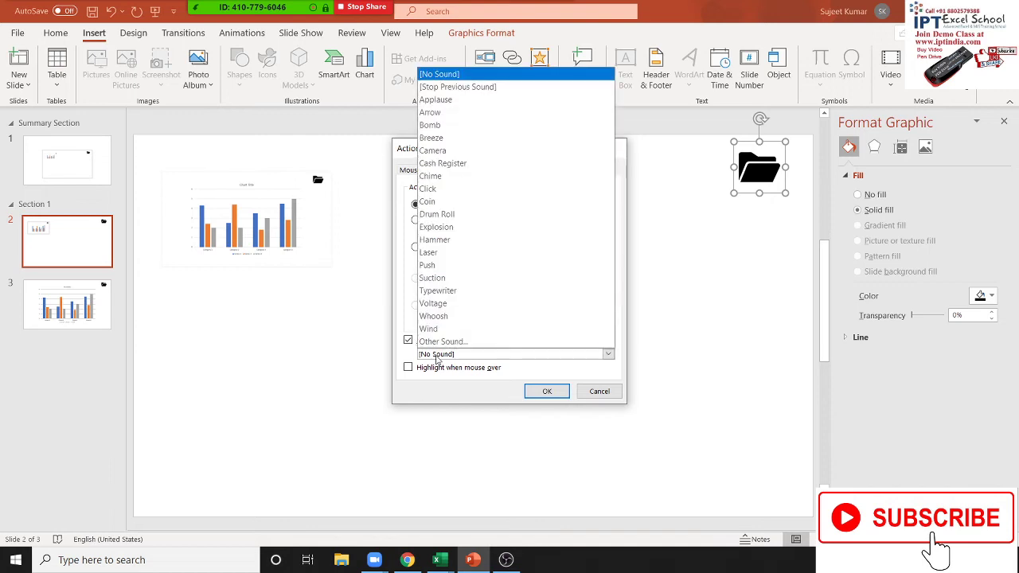
pyautogui.click(434, 329)
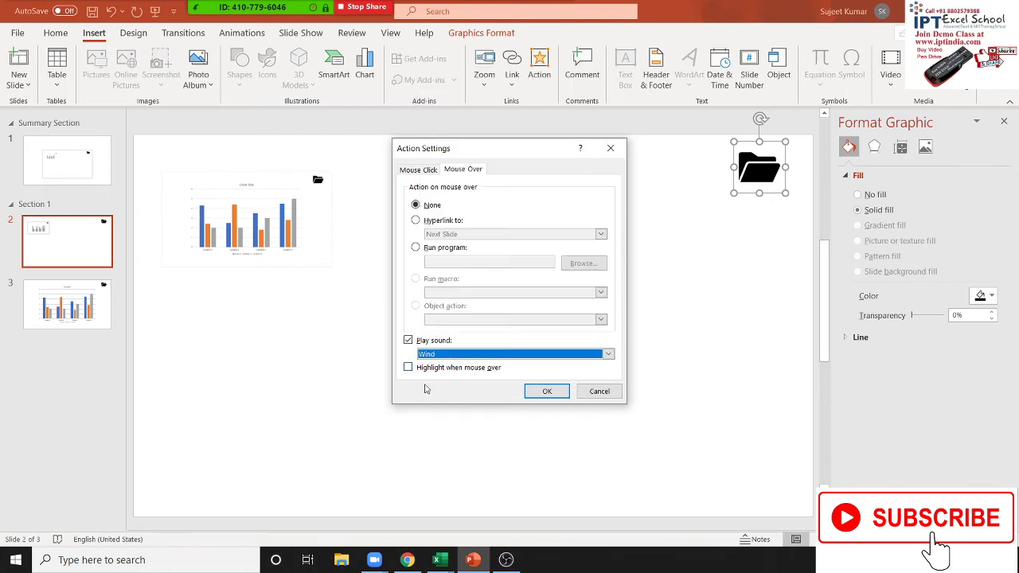
pyautogui.click(409, 367)
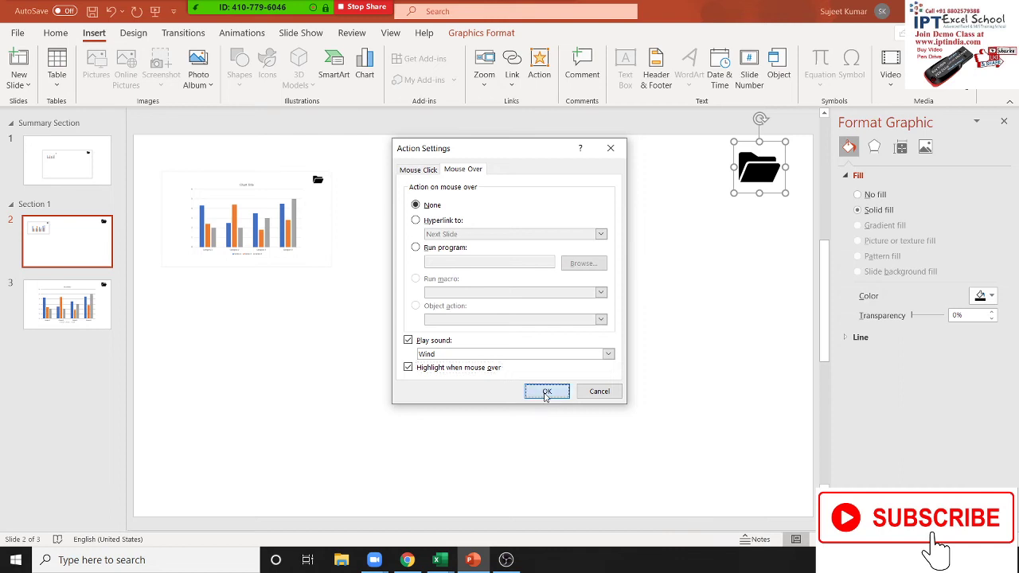
pyautogui.click(546, 393)
pyautogui.click(647, 285)
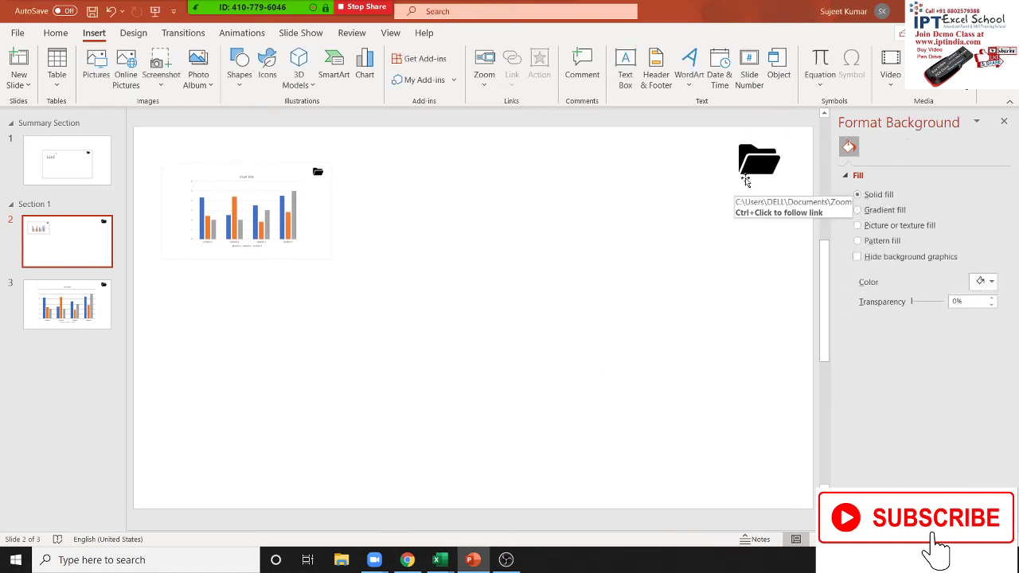
pyautogui.hotkey('shift', 'F5')
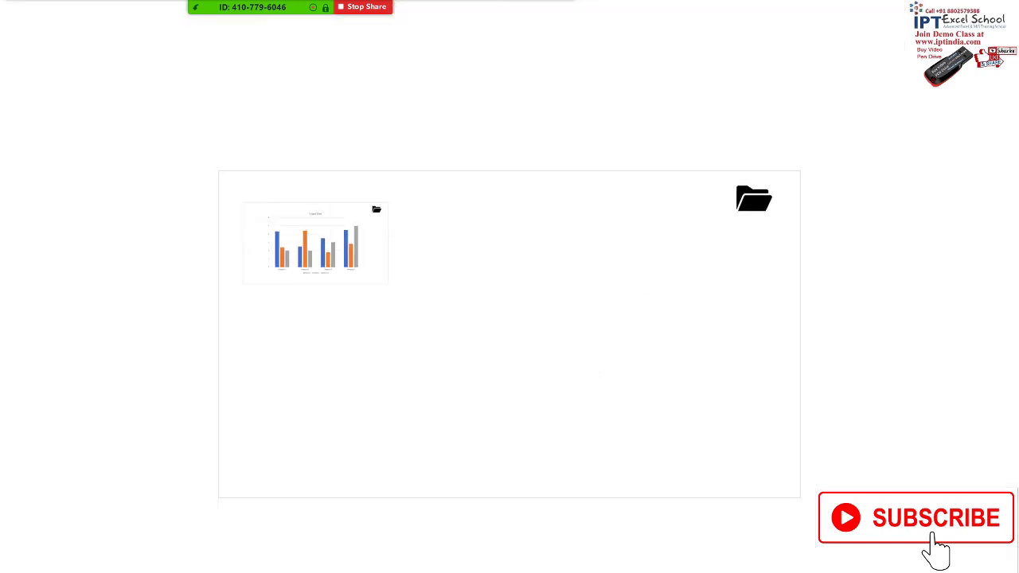
pyautogui.press('Right')
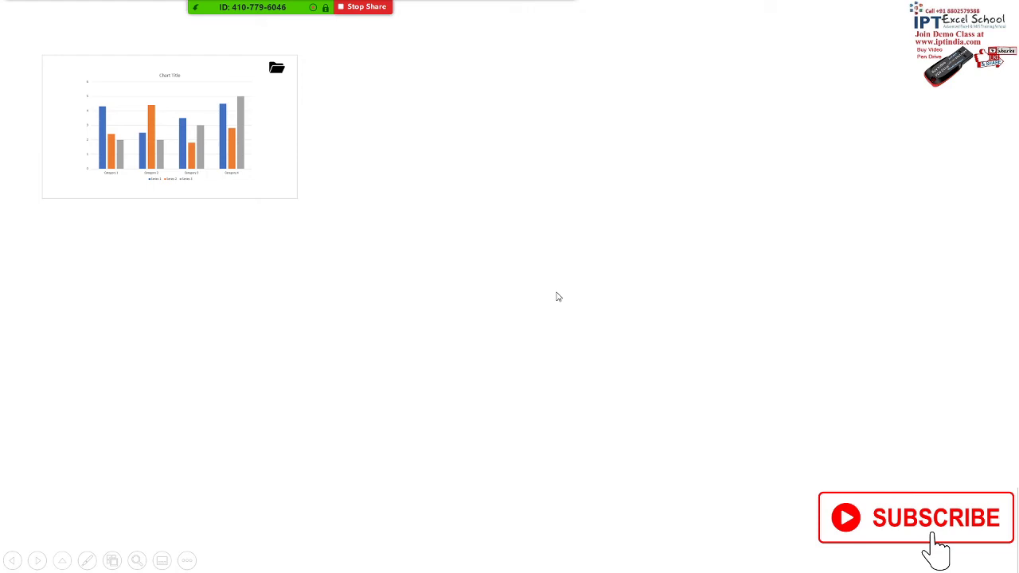
pyautogui.press('Escape')
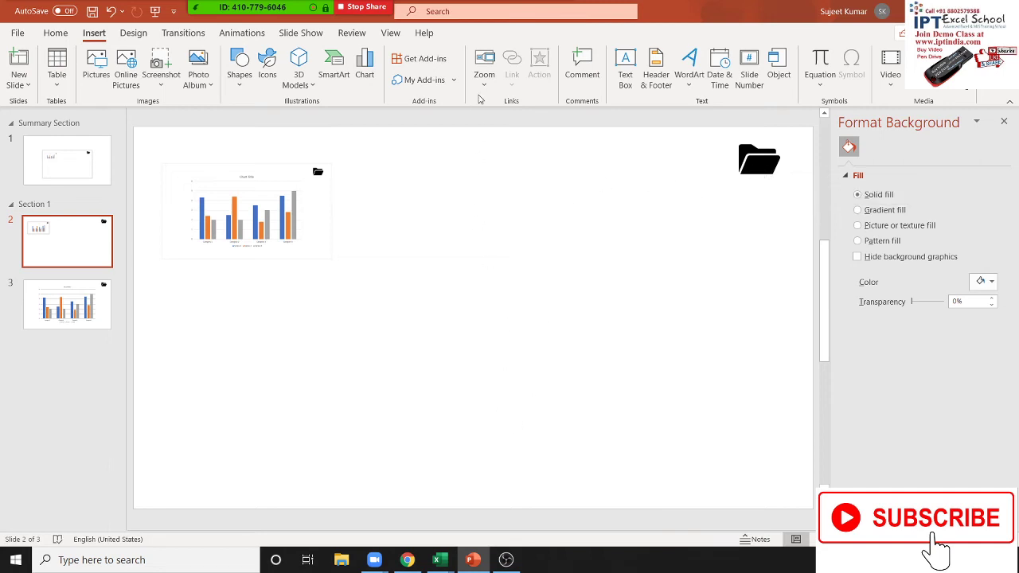
pyautogui.click(483, 80)
pyautogui.click(709, 245)
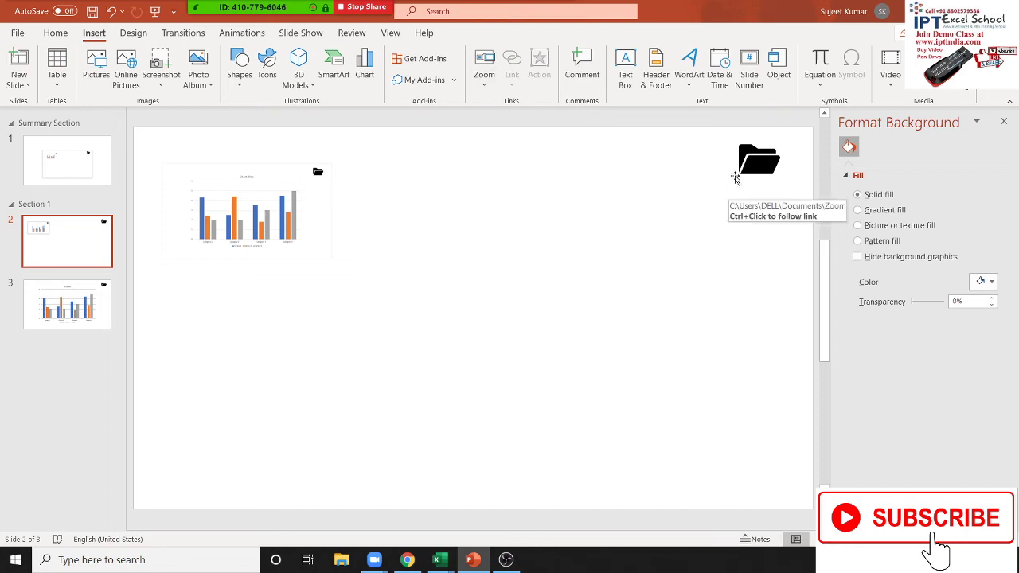
pyautogui.click(756, 163)
pyautogui.click(539, 71)
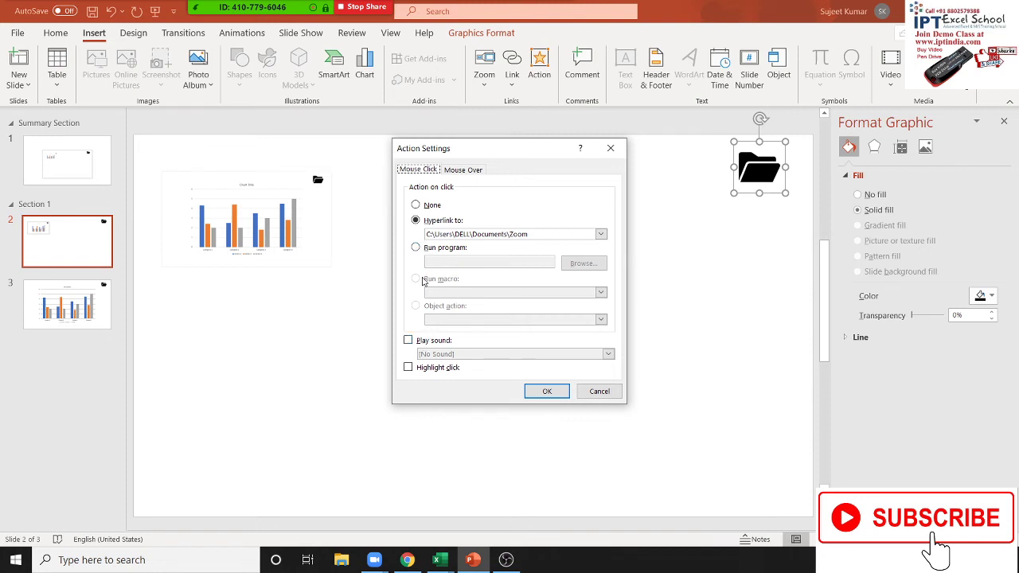
pyautogui.click(470, 169)
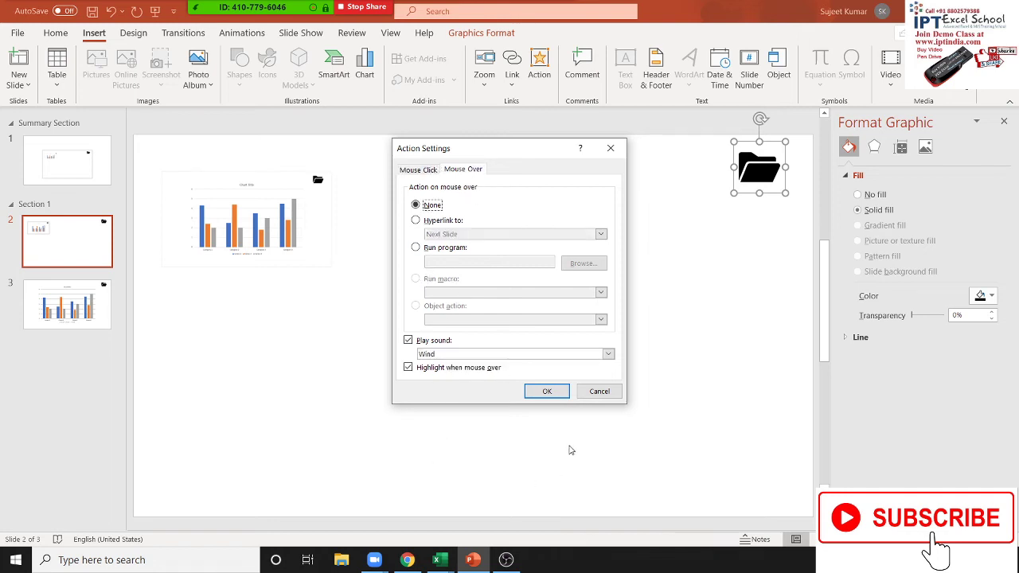
pyautogui.click(599, 391)
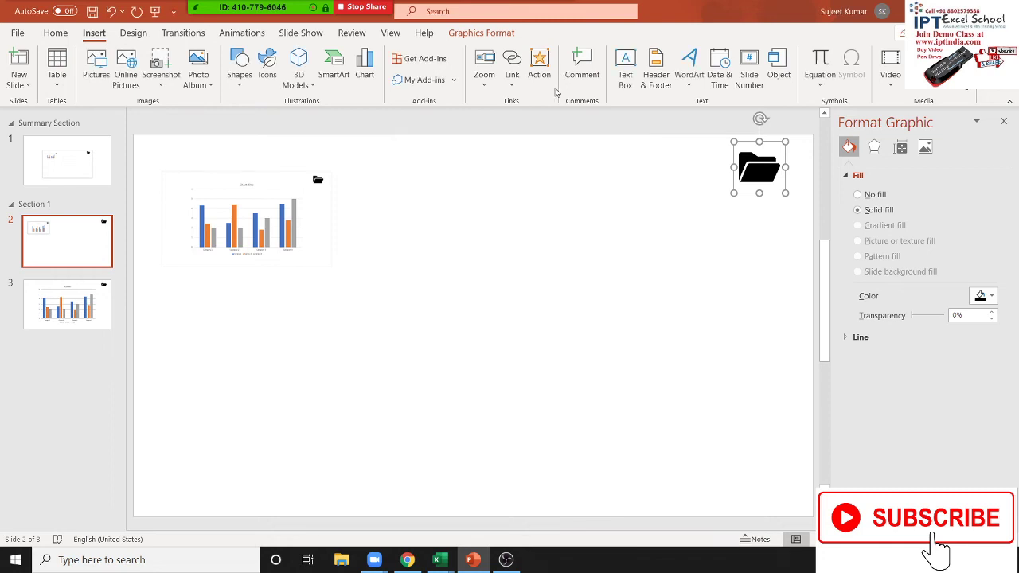
pyautogui.click(542, 187)
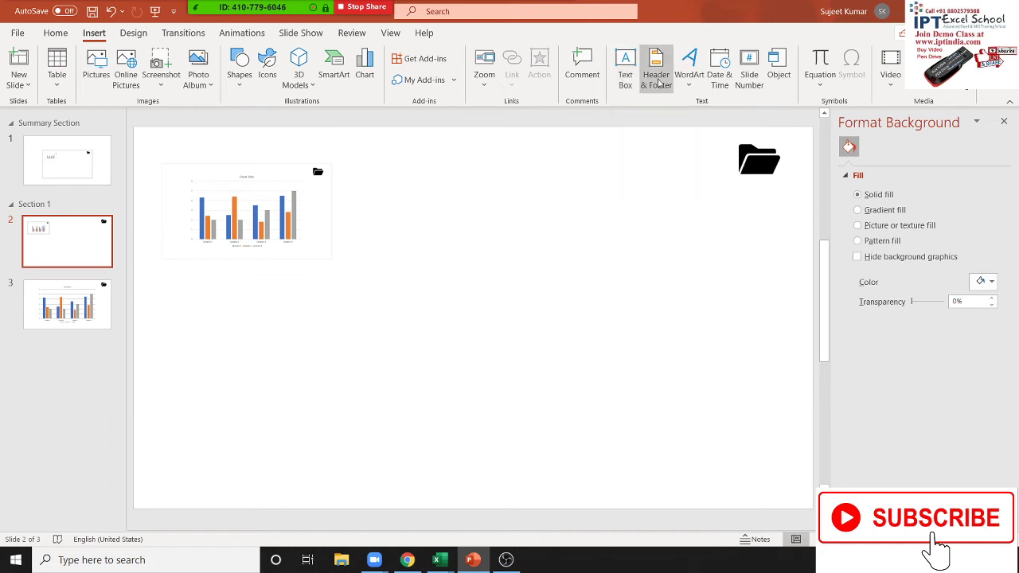
# Add the date and time to the footer of all slides
pyautogui.click(656, 71)
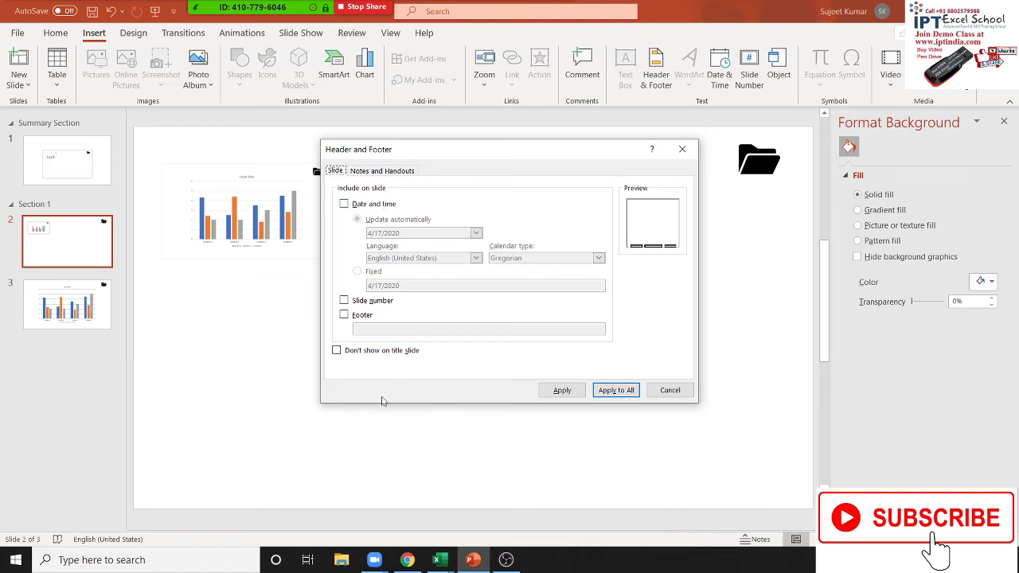
pyautogui.click(344, 204)
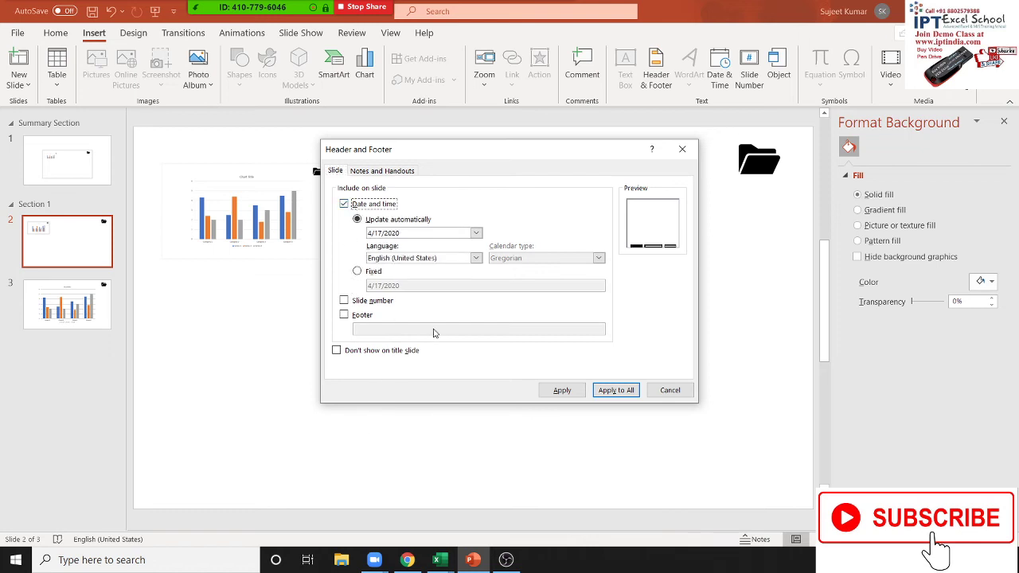
pyautogui.click(614, 394)
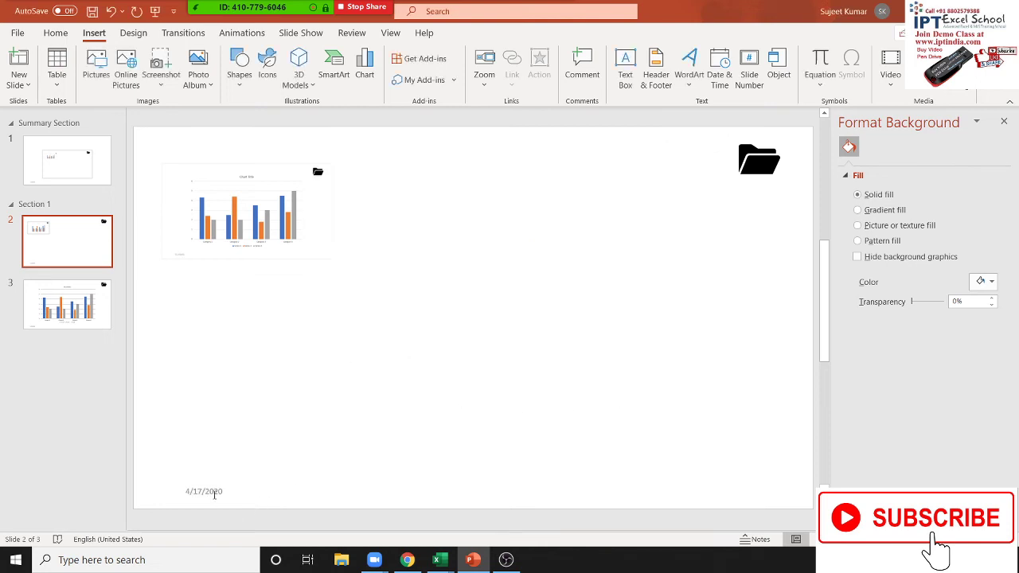
pyautogui.click(66, 171)
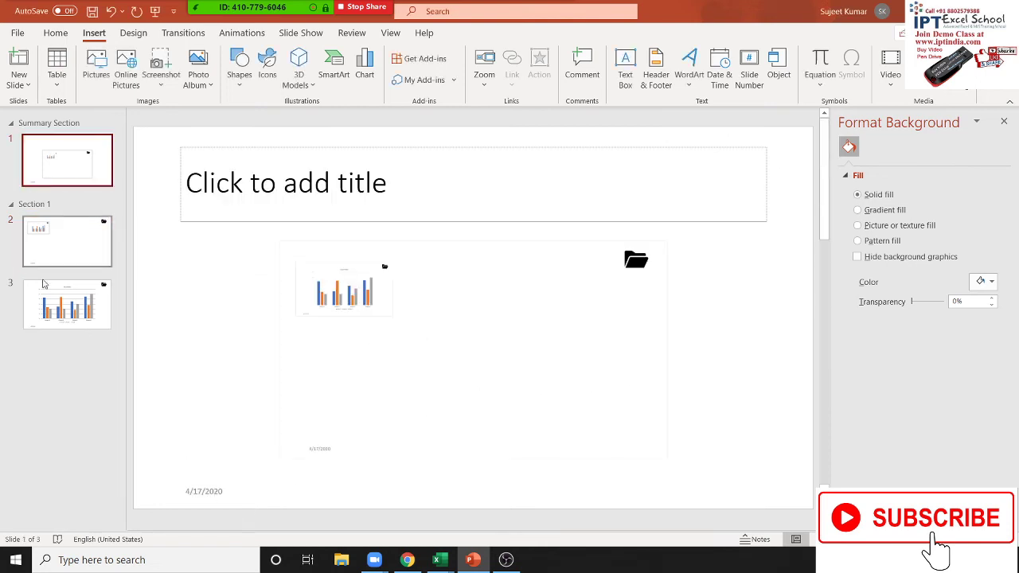
pyautogui.click(50, 302)
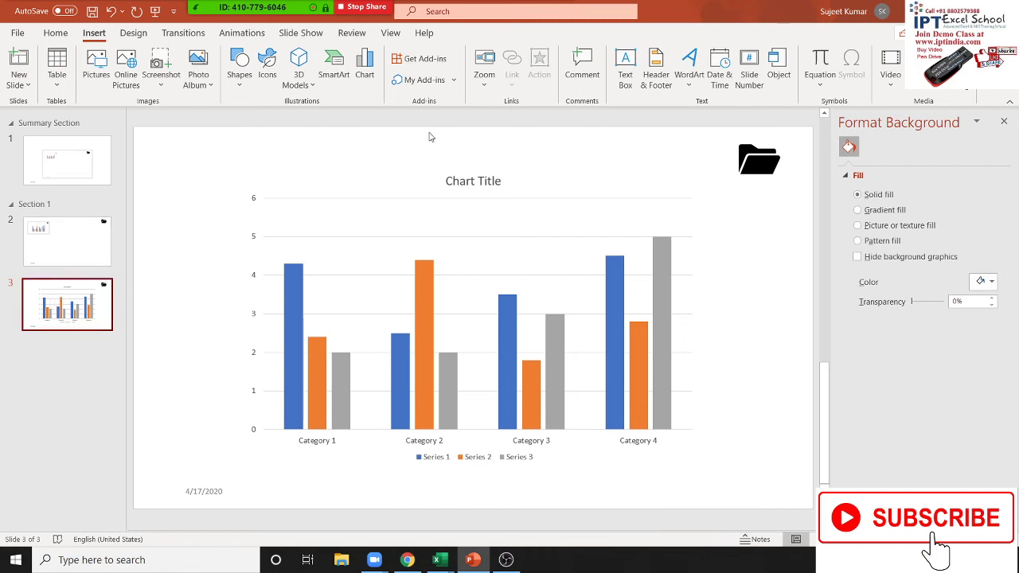
# Add the date and time to all notes and handouts pages too
pyautogui.click(665, 92)
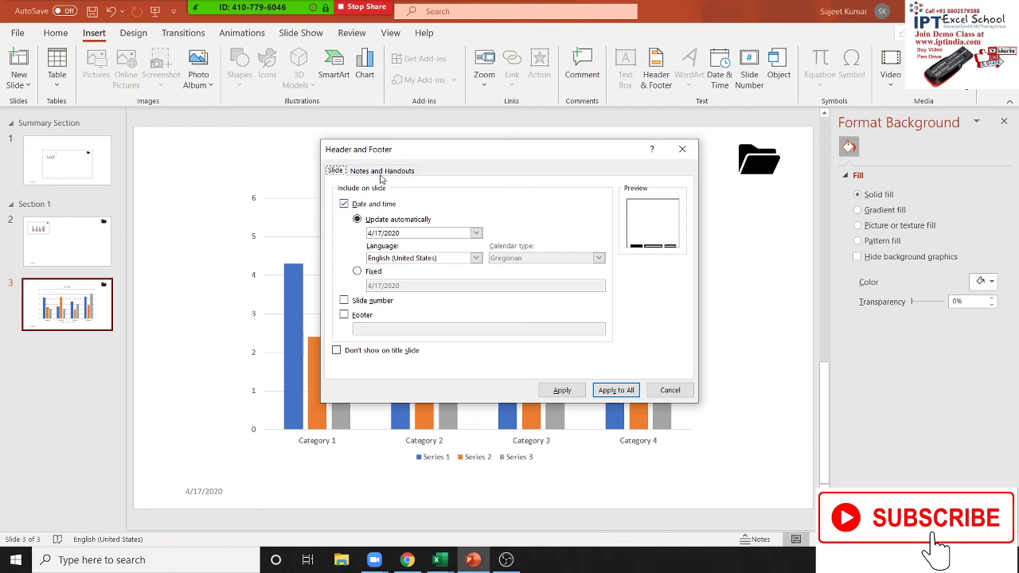
pyautogui.click(381, 175)
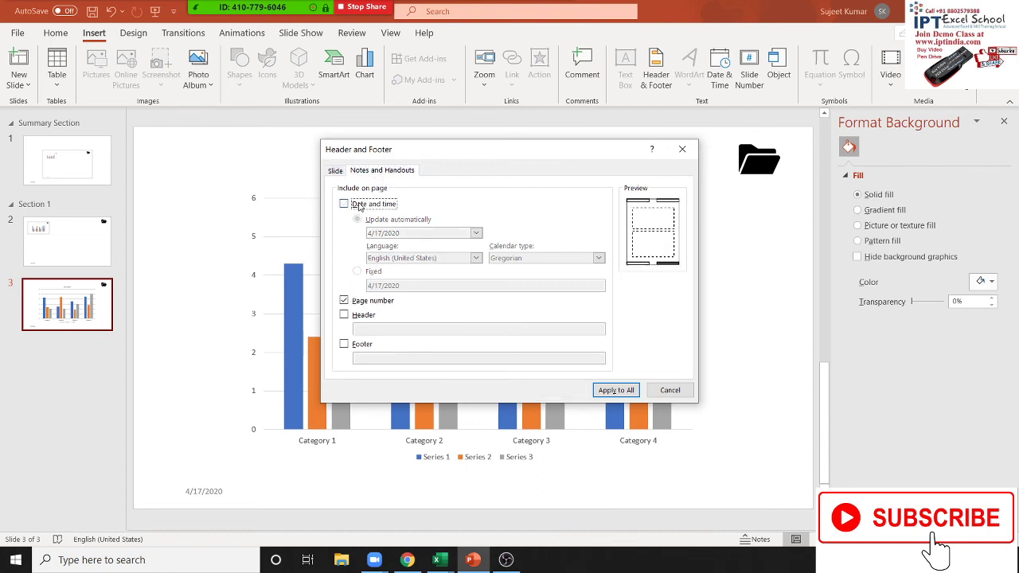
pyautogui.click(345, 206)
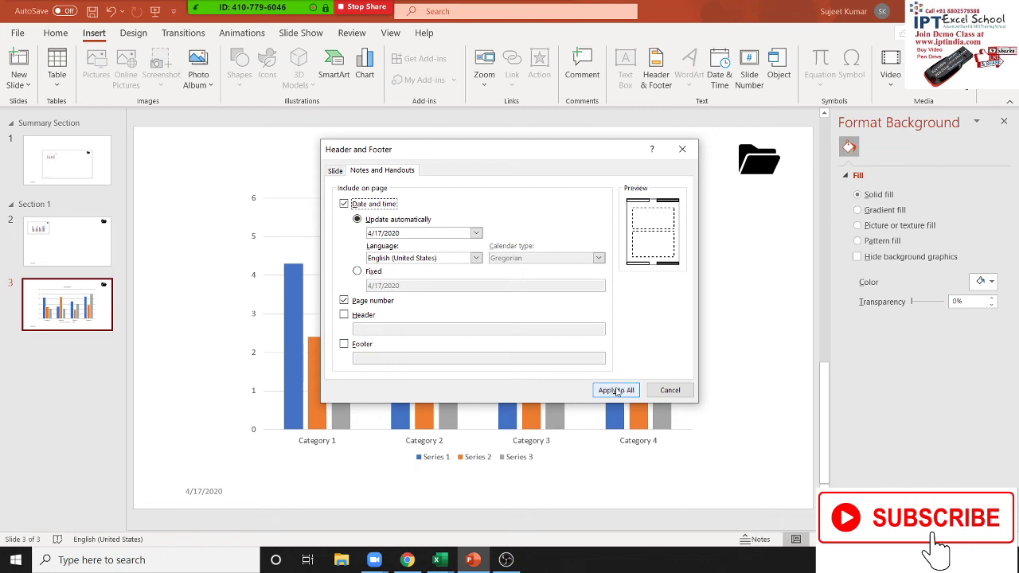
pyautogui.click(617, 391)
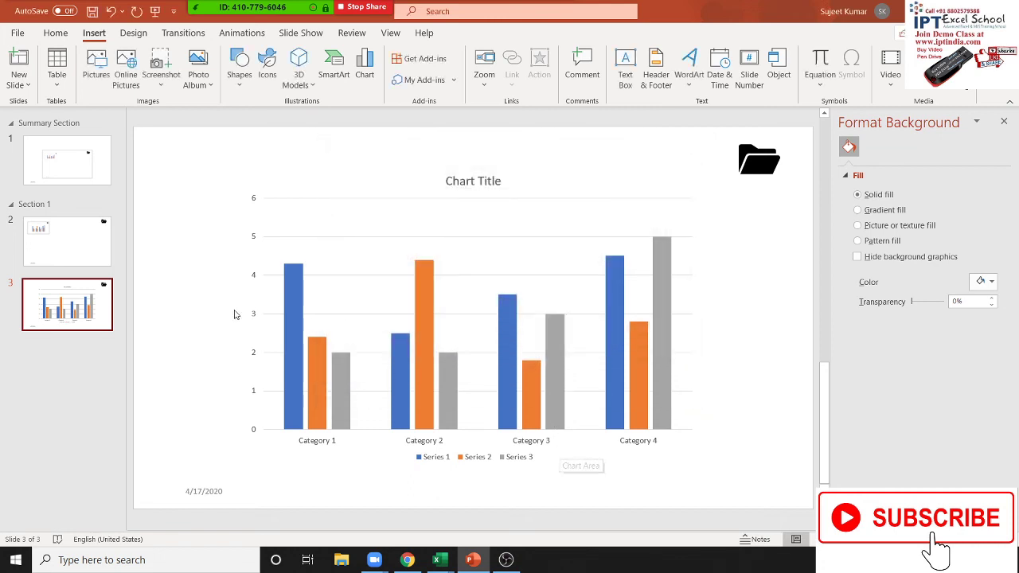
pyautogui.click(218, 492)
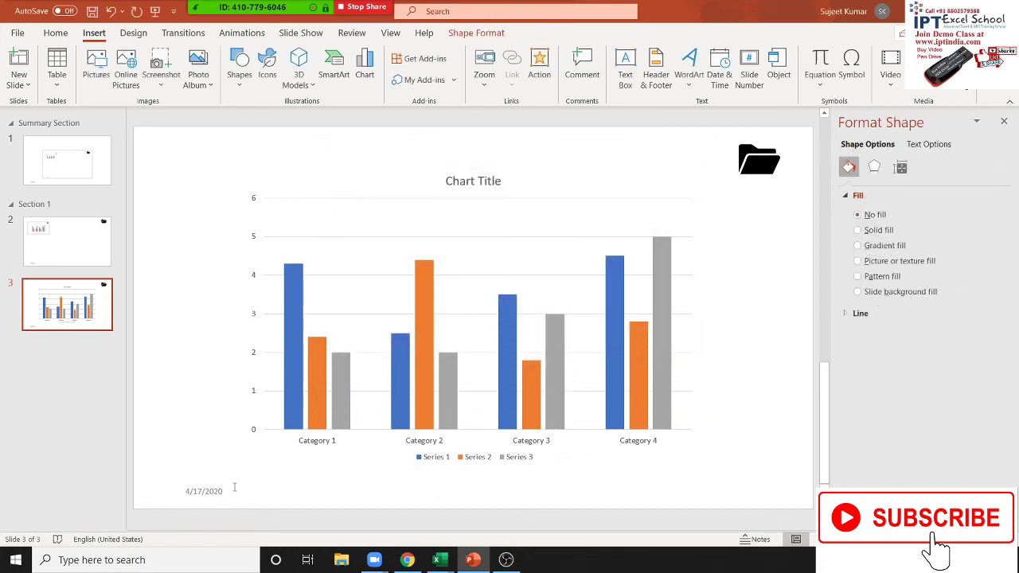
pyautogui.click(719, 301)
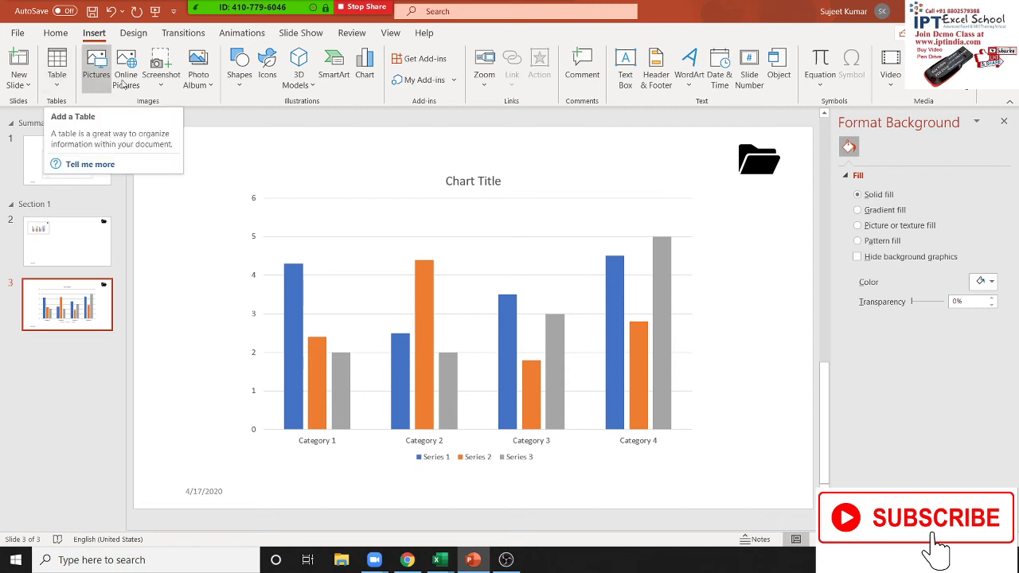
# Add a Blank-layout slide 4 and insert a newly created Microsoft Word Document object on it
pyautogui.click(16, 86)
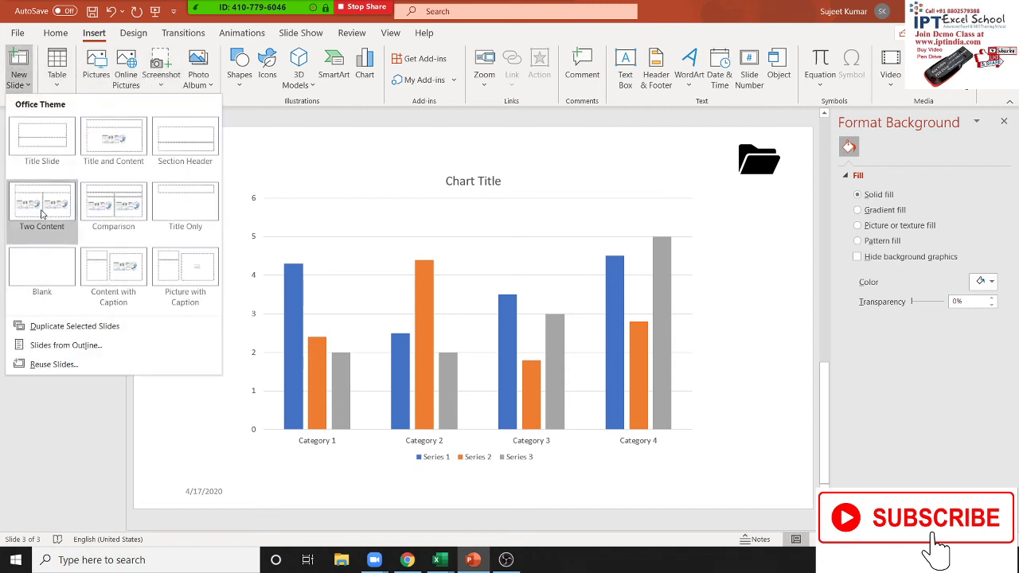
pyautogui.click(45, 265)
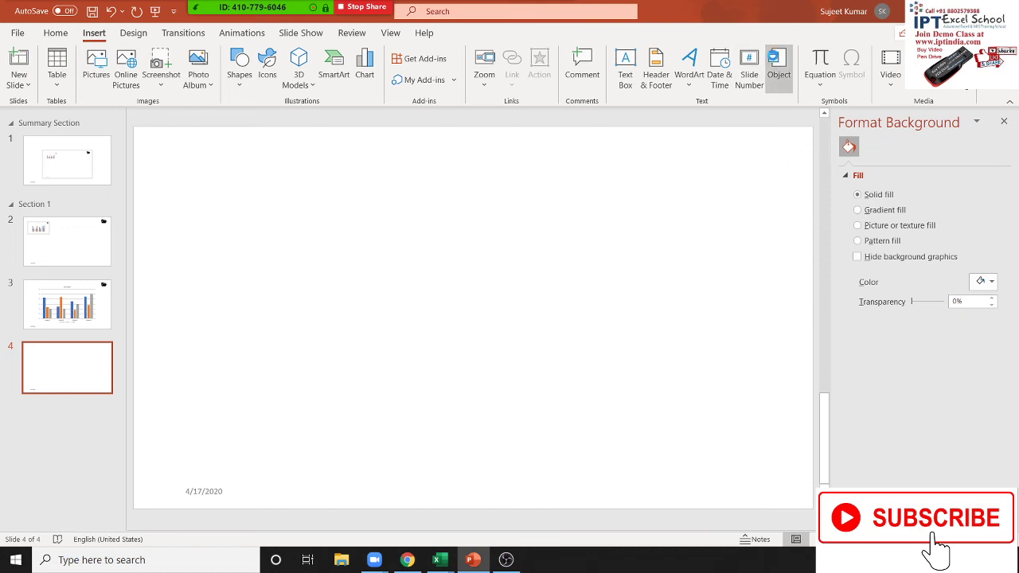
pyautogui.click(779, 70)
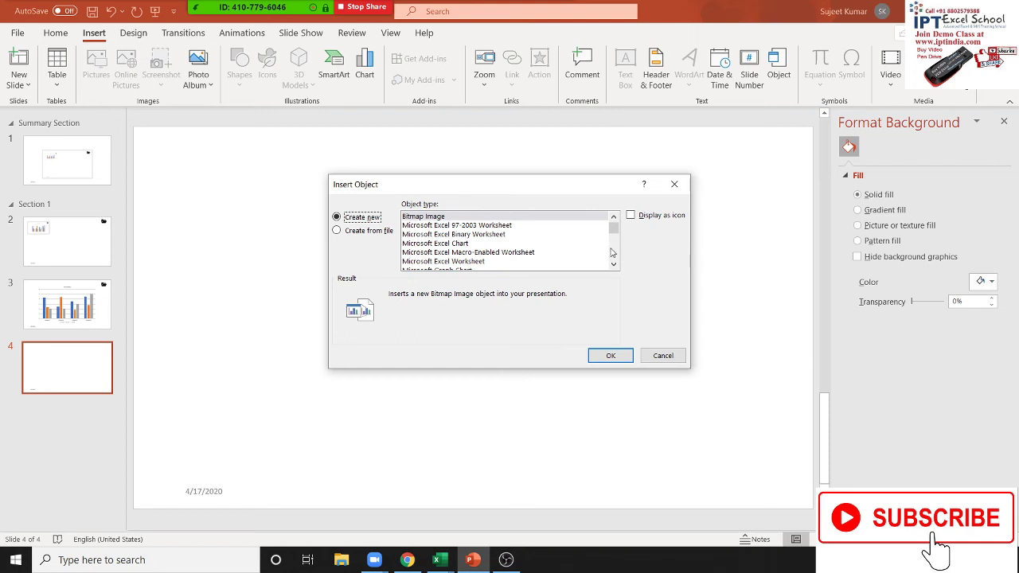
pyautogui.moveTo(613, 229); pyautogui.dragTo(619, 260)
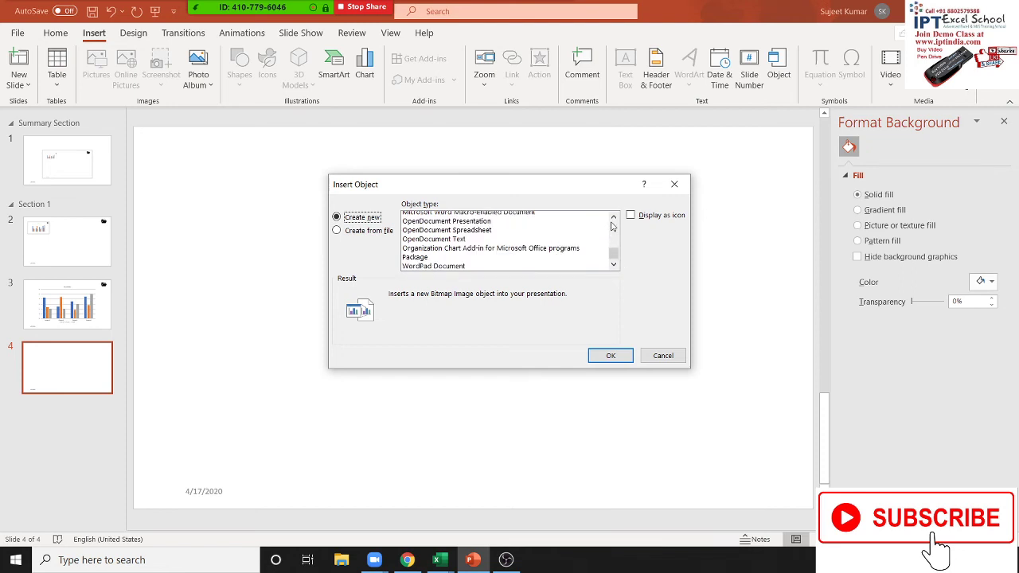
pyautogui.click(612, 224)
pyautogui.click(613, 222)
pyautogui.click(613, 221)
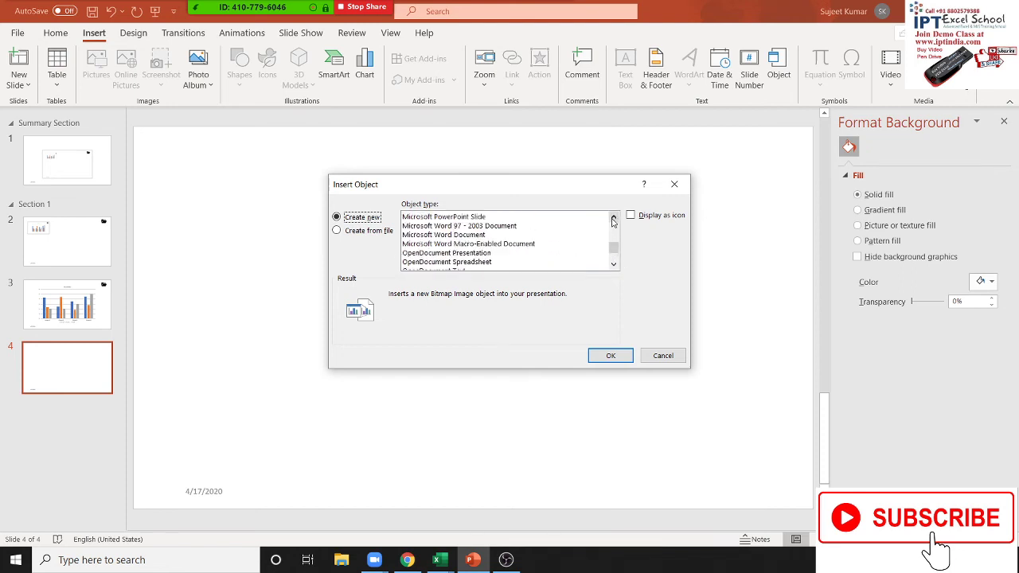
pyautogui.click(613, 222)
pyautogui.click(462, 248)
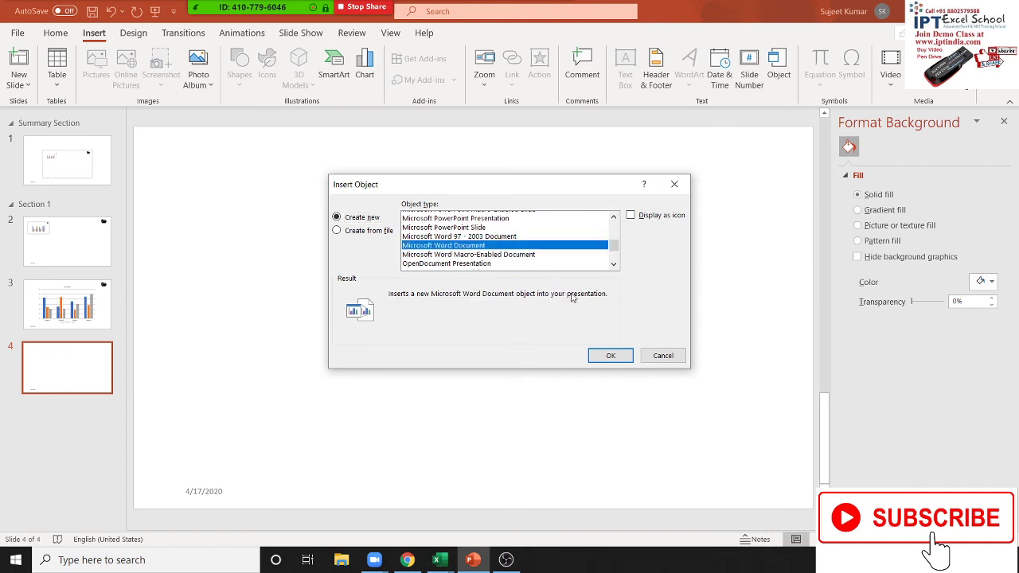
pyautogui.click(610, 355)
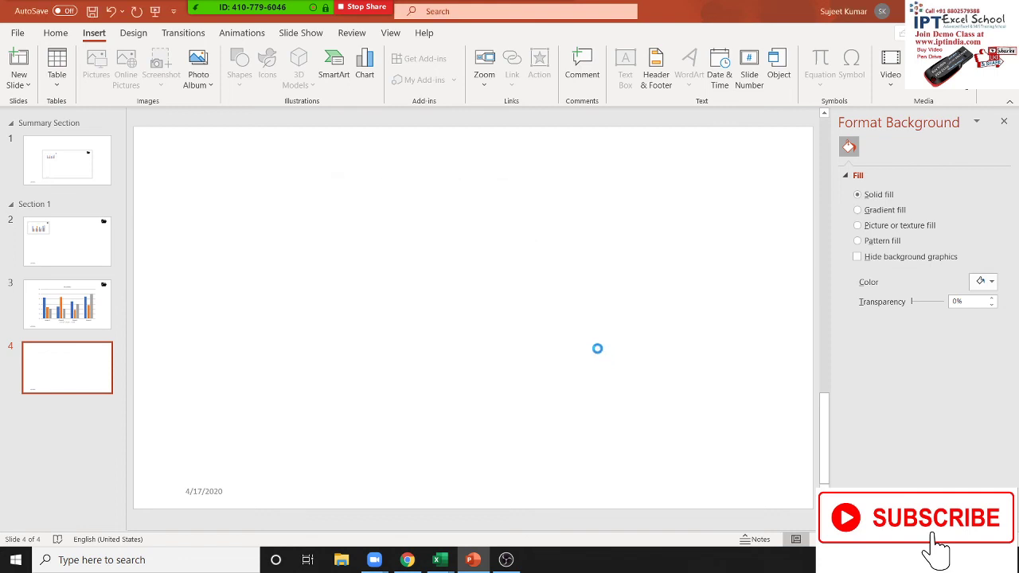
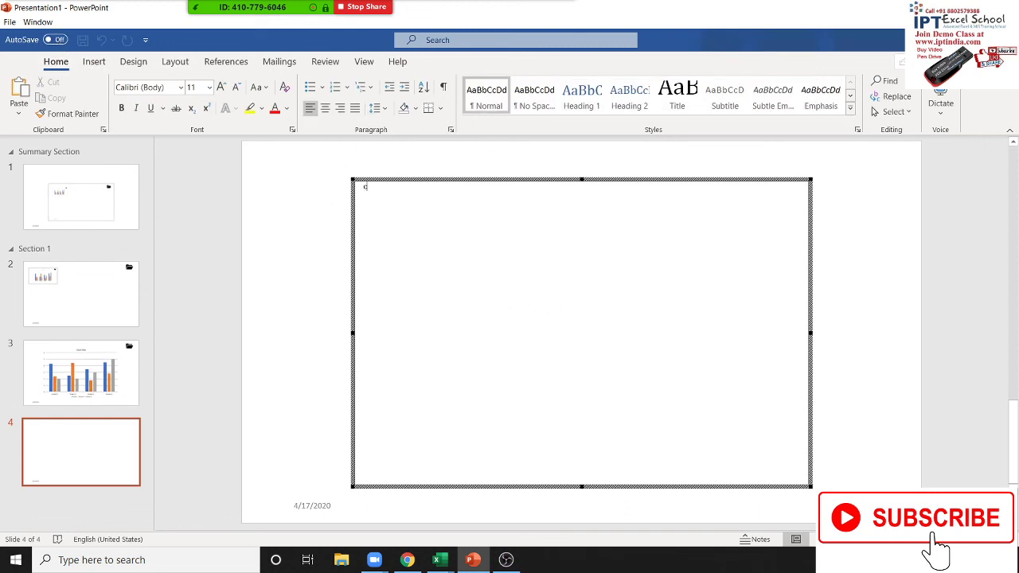
# Fill the embedded Word document with five sample paragraphs using =rand()
pyautogui.write('fjsdl;kf;lsdkf;lkd')
pyautogui.press('BackSpace')
pyautogui.press('BackSpace')
pyautogui.press('BackSpace')
pyautogui.press('BackSpace')
pyautogui.press('BackSpace')
pyautogui.press('BackSpace')
pyautogui.press('BackSpace')
pyautogui.press('Return')
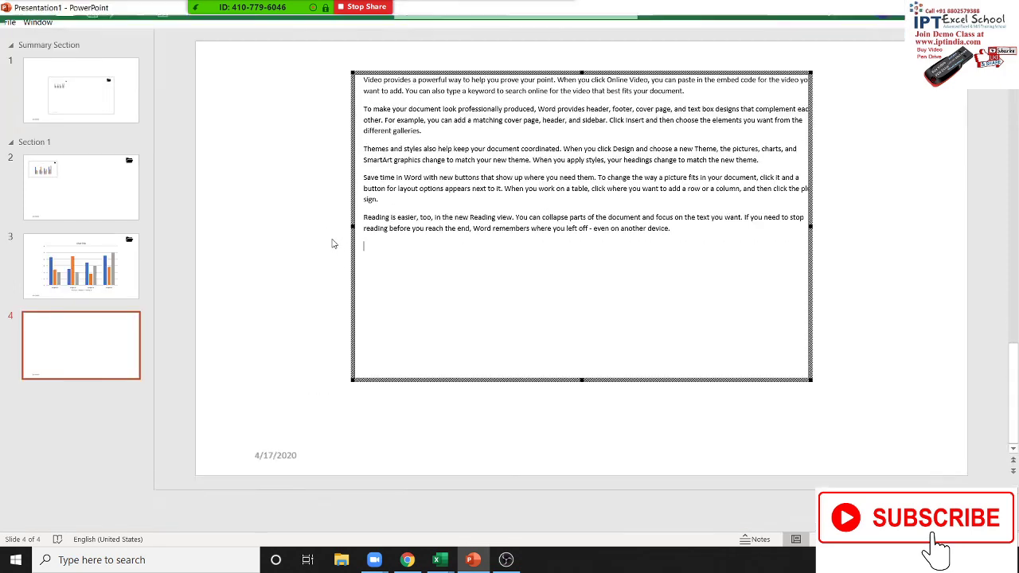
# Exit and re-enter in-place editing of the embedded document to reach its Design options
pyautogui.click(333, 243)
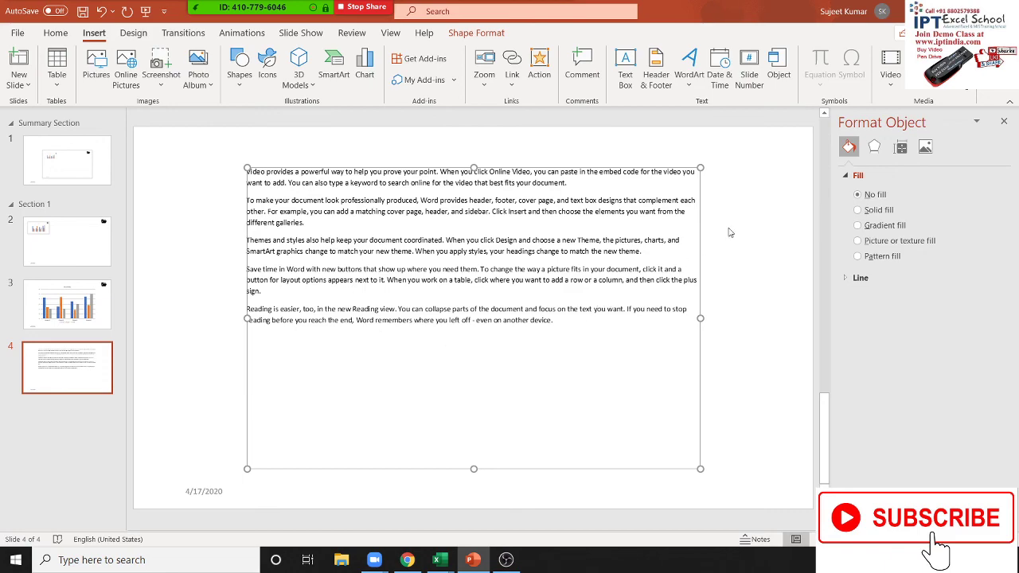
pyautogui.click(731, 233)
pyautogui.doubleClick(652, 253)
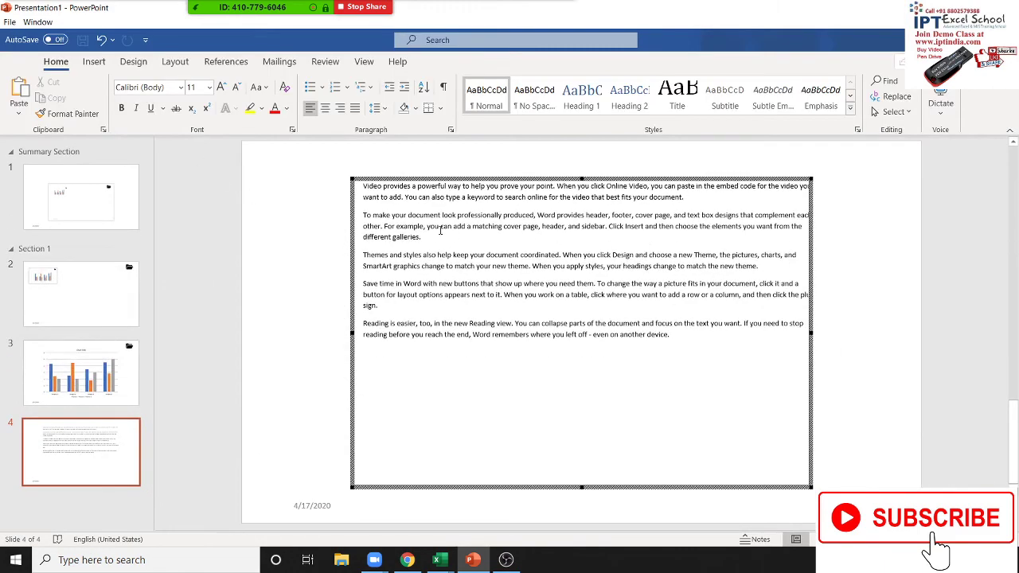
pyautogui.click(133, 62)
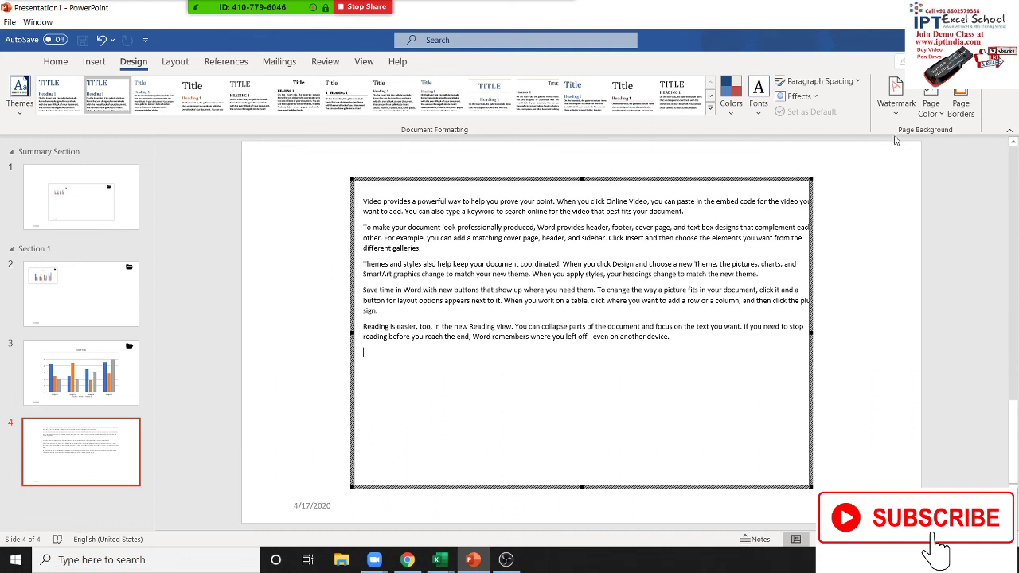
# Apply a custom 'Duplicat' text watermark to the embedded document, then finish editing it
pyautogui.click(896, 95)
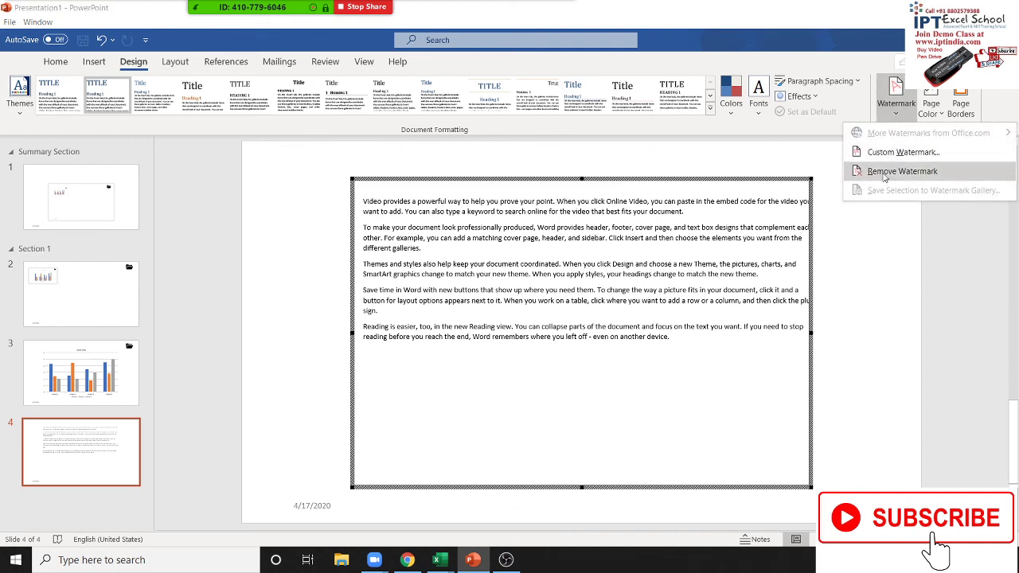
pyautogui.click(890, 152)
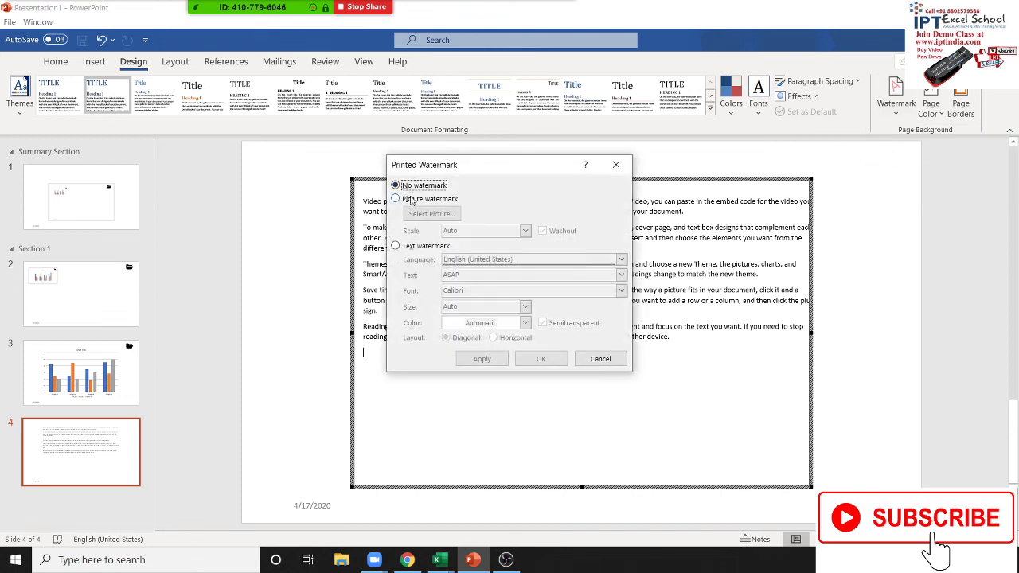
pyautogui.click(415, 202)
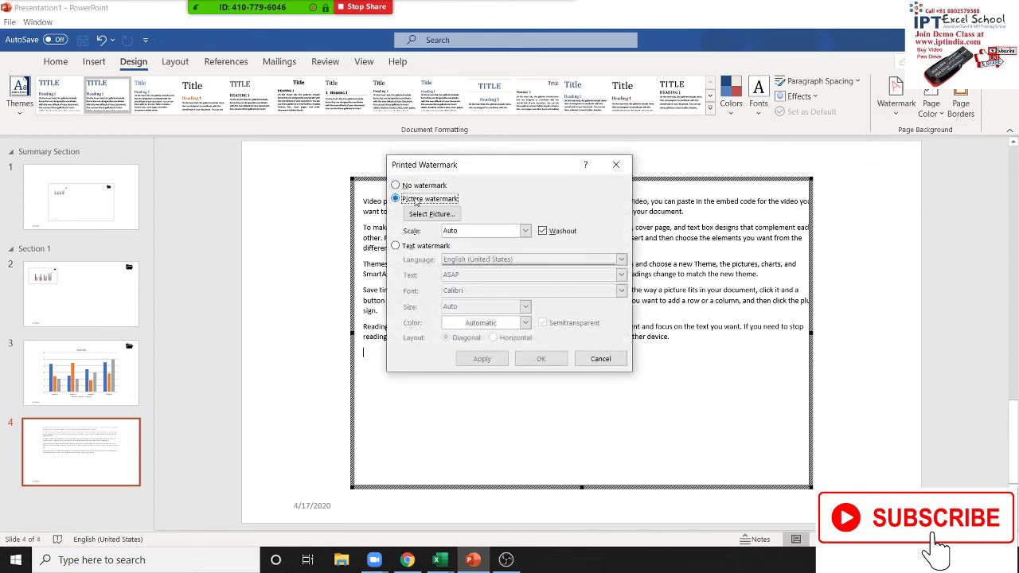
pyautogui.click(422, 247)
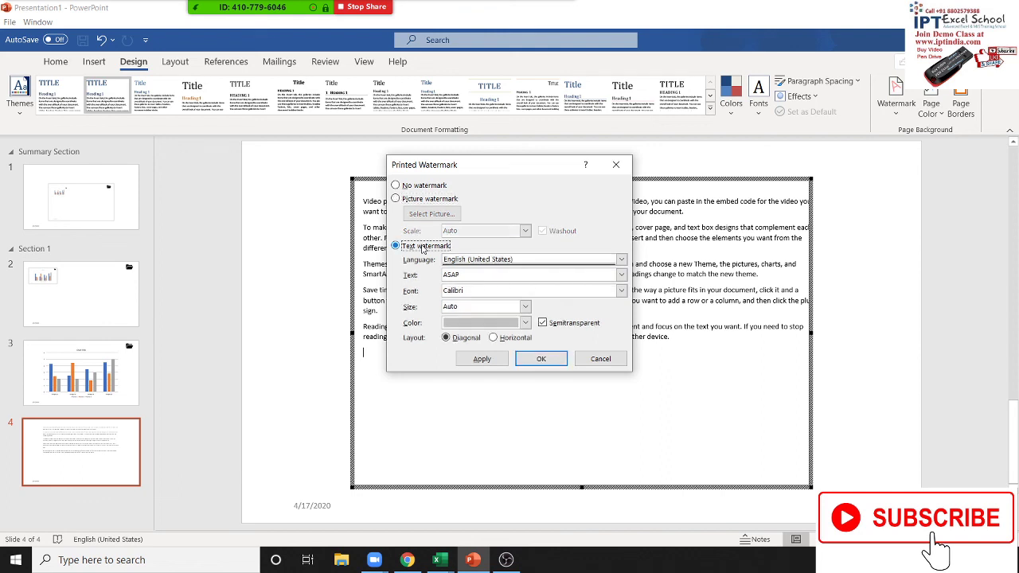
pyautogui.press('Tab')
pyautogui.press('Tab')
pyautogui.write('D')
pyautogui.click(498, 360)
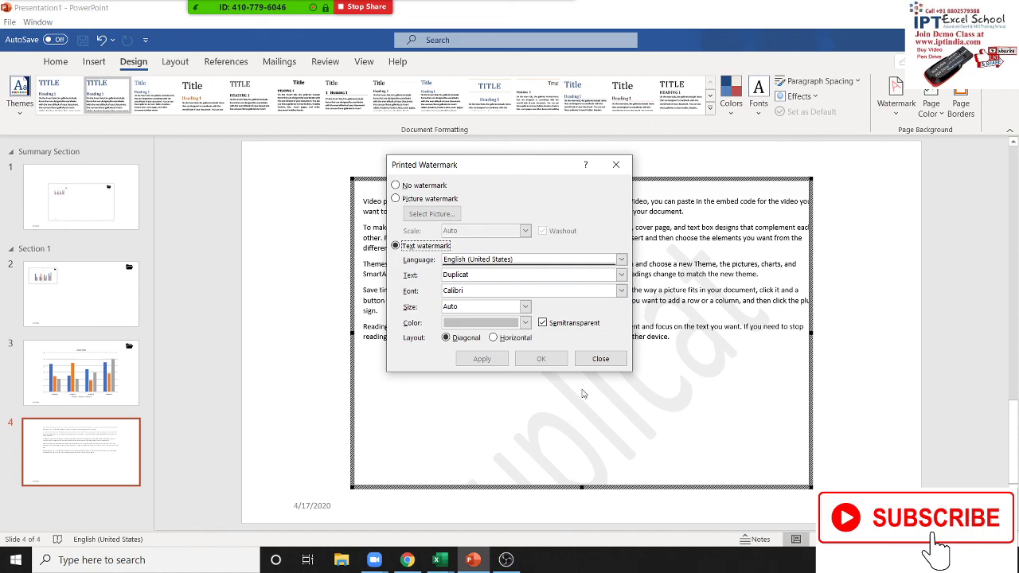
pyautogui.click(601, 359)
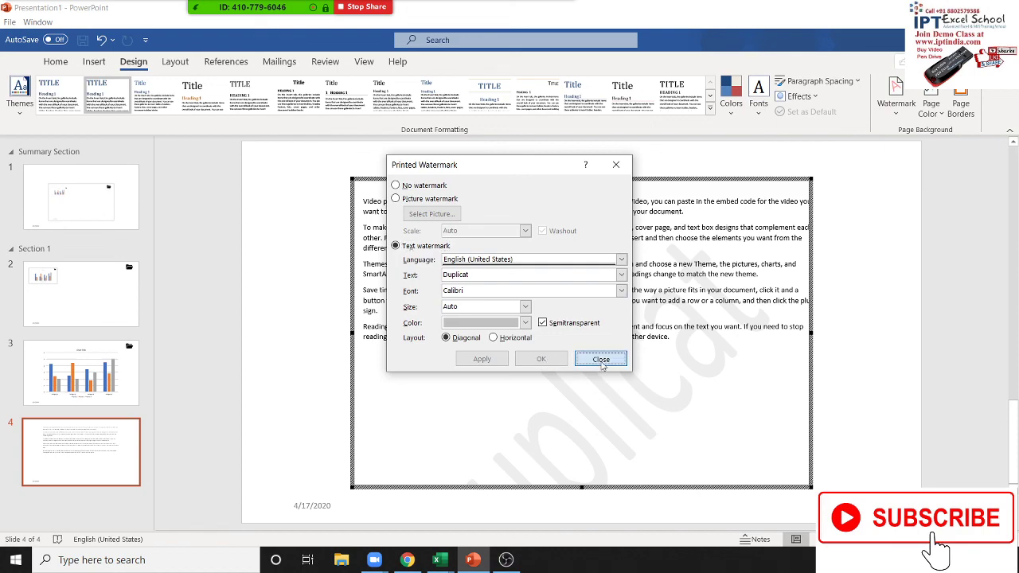
pyautogui.click(824, 340)
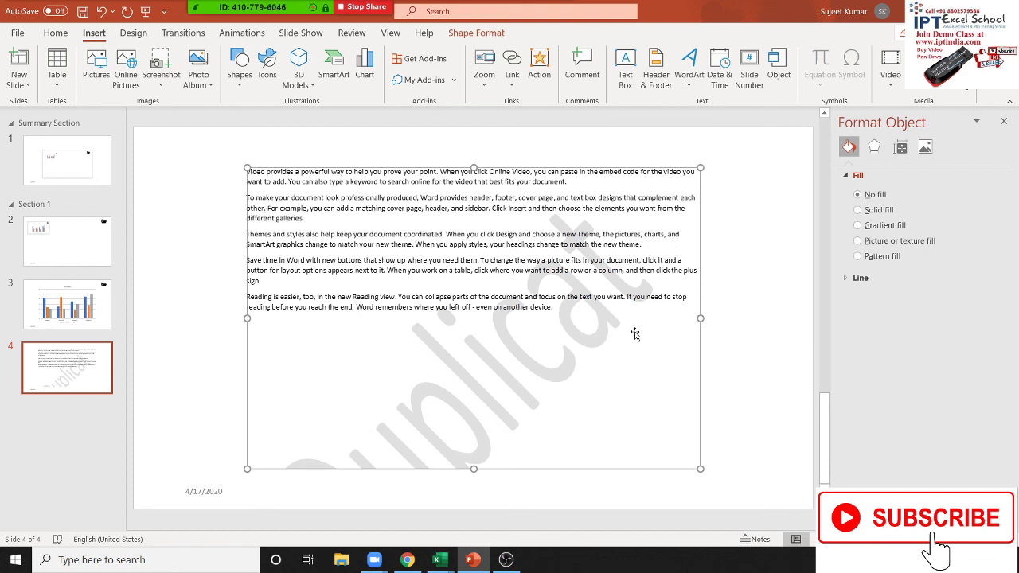
# Deselect the document, glance at and dismiss the Equation gallery, then pick the Text Box tool
pyautogui.moveTo(212, 5)
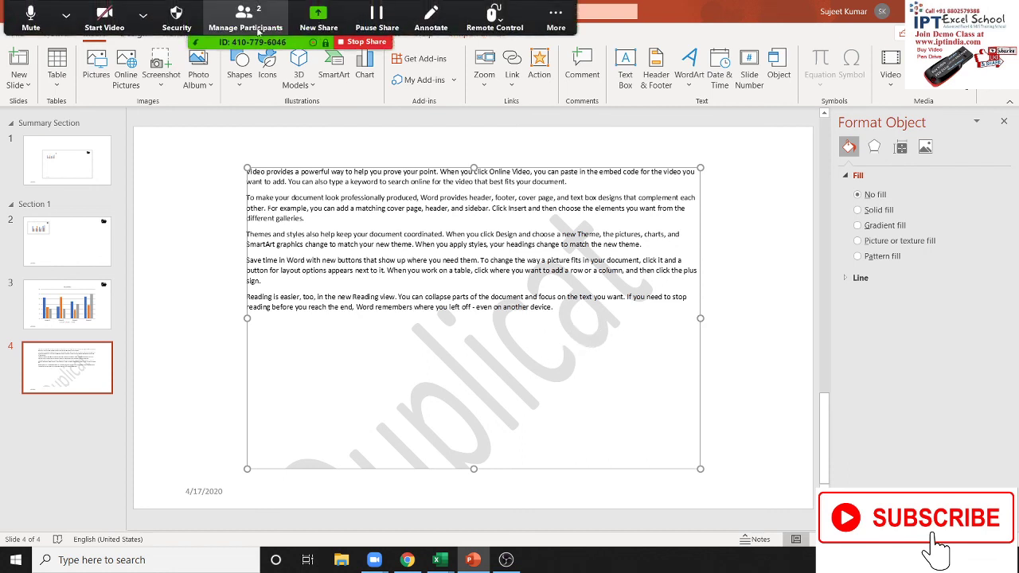
pyautogui.click(744, 222)
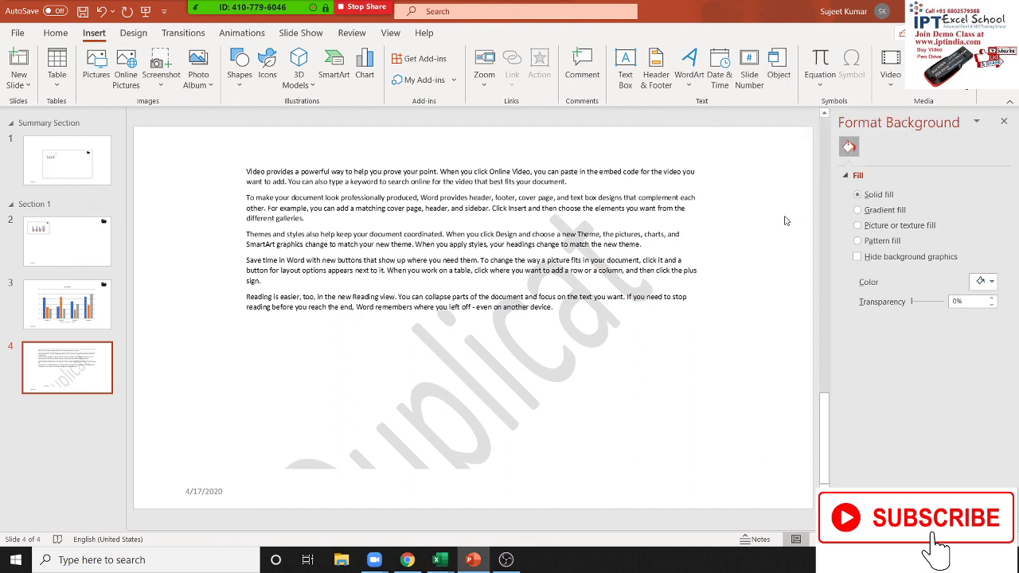
pyautogui.click(820, 79)
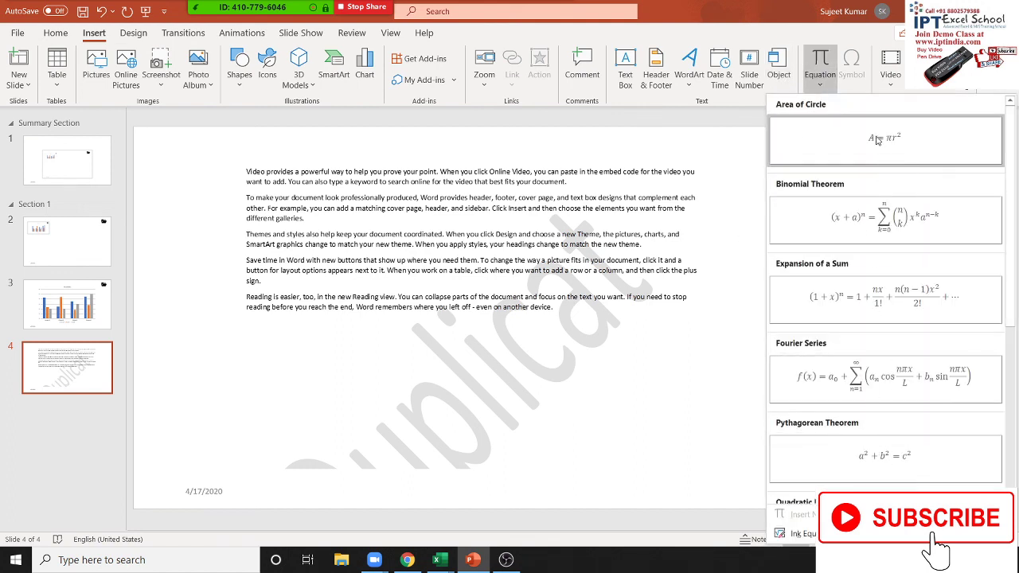
pyautogui.click(714, 155)
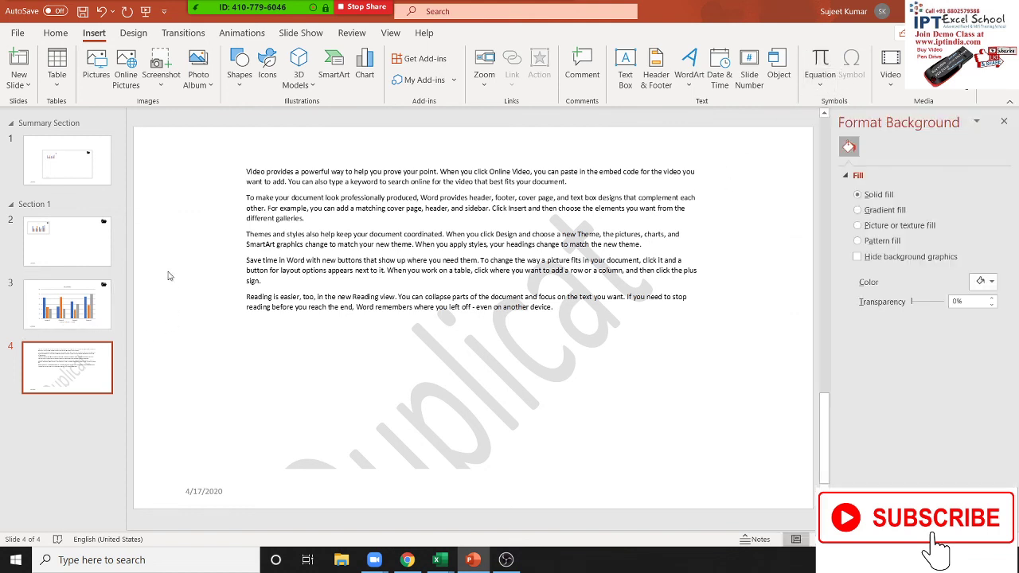
pyautogui.click(284, 233)
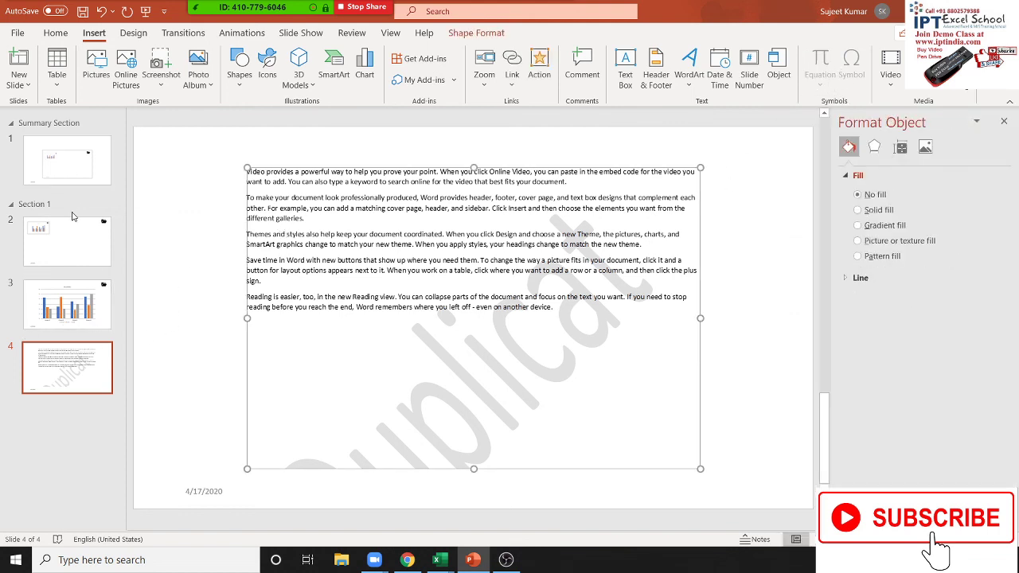
pyautogui.click(135, 205)
pyautogui.click(625, 68)
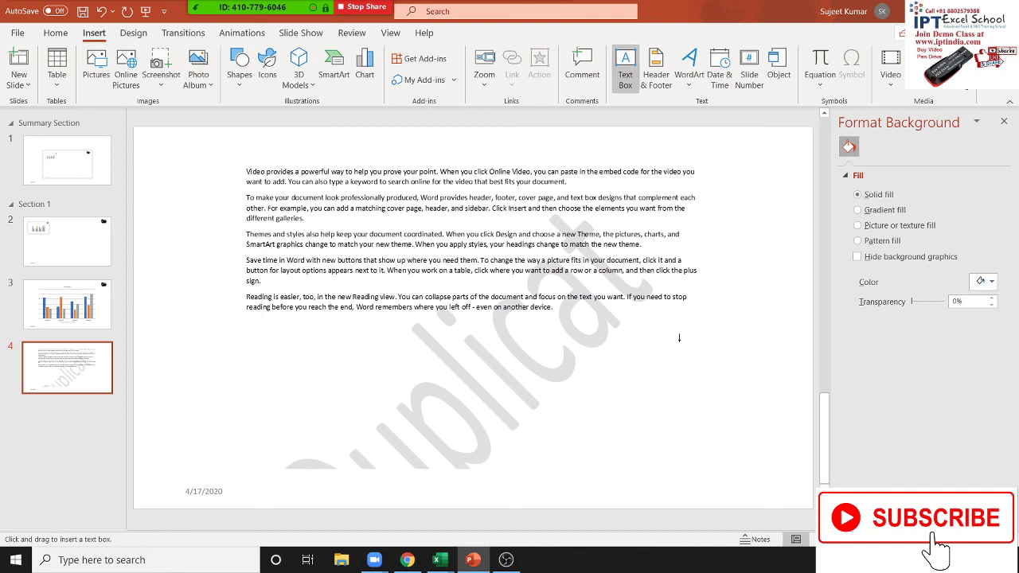
# Draw a small text box at the slide's lower left, cancel the Symbol picker, then switch to Excel
pyautogui.moveTo(146, 362); pyautogui.dragTo(220, 419)
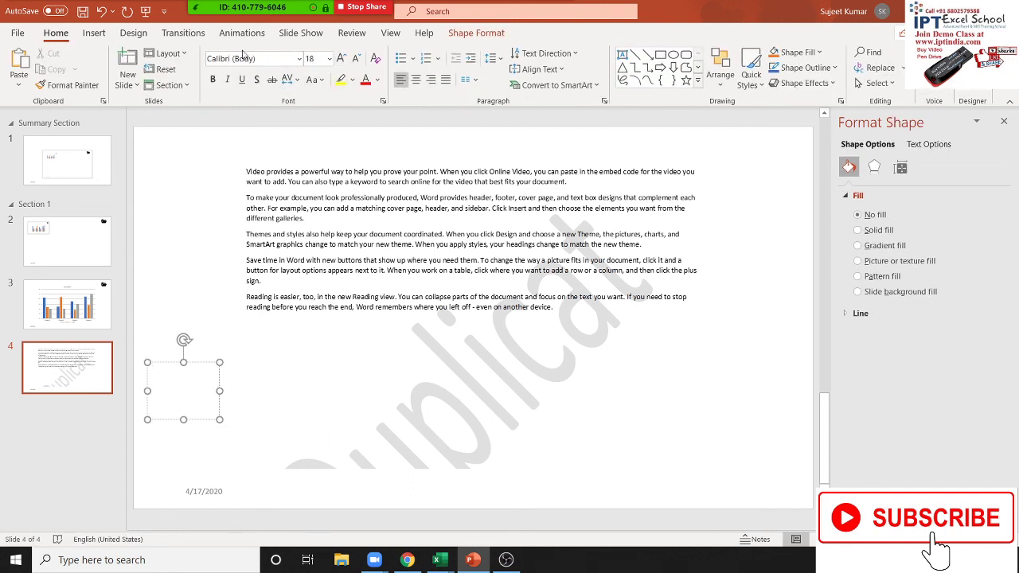
pyautogui.click(94, 34)
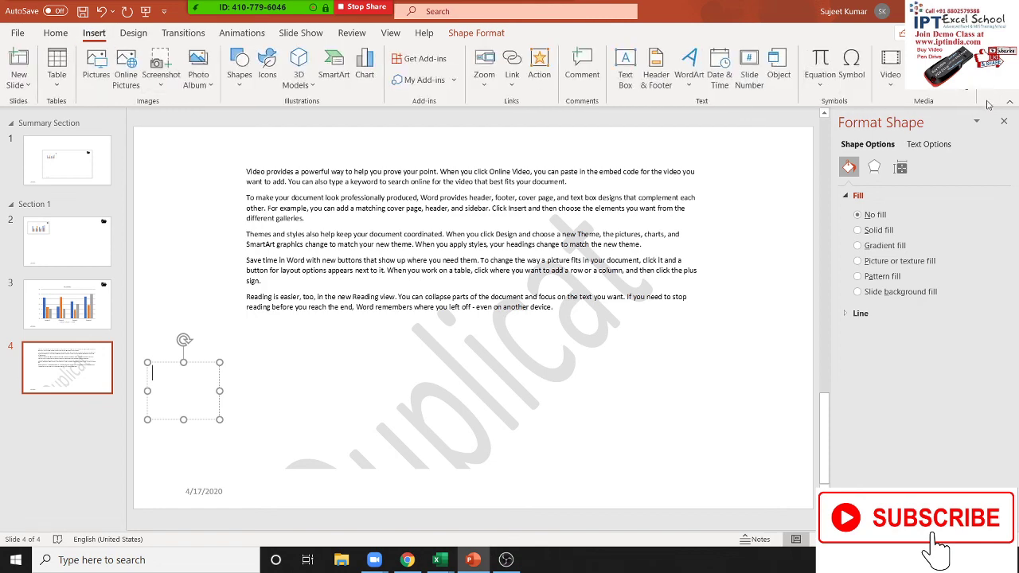
pyautogui.click(851, 74)
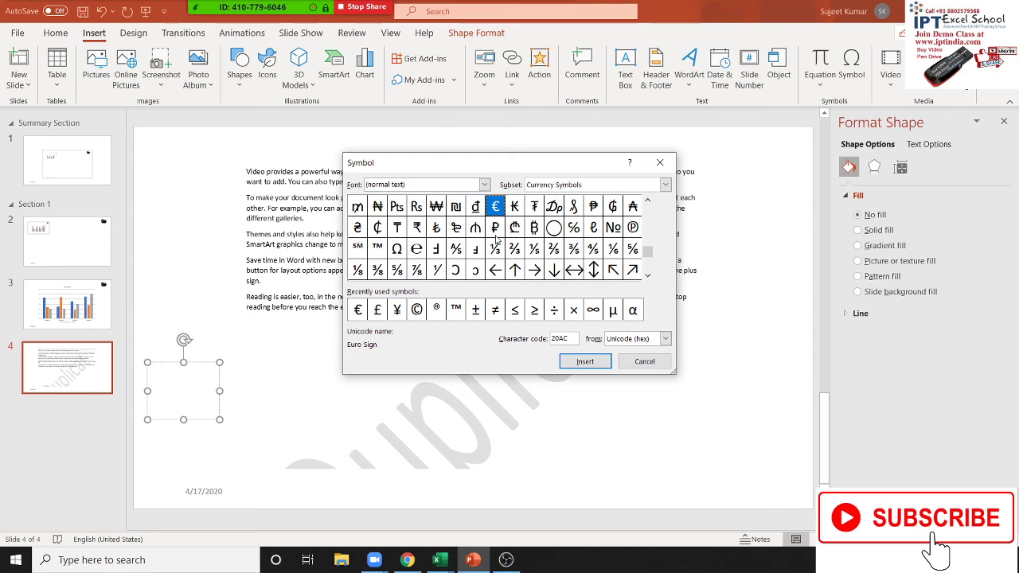
pyautogui.click(644, 363)
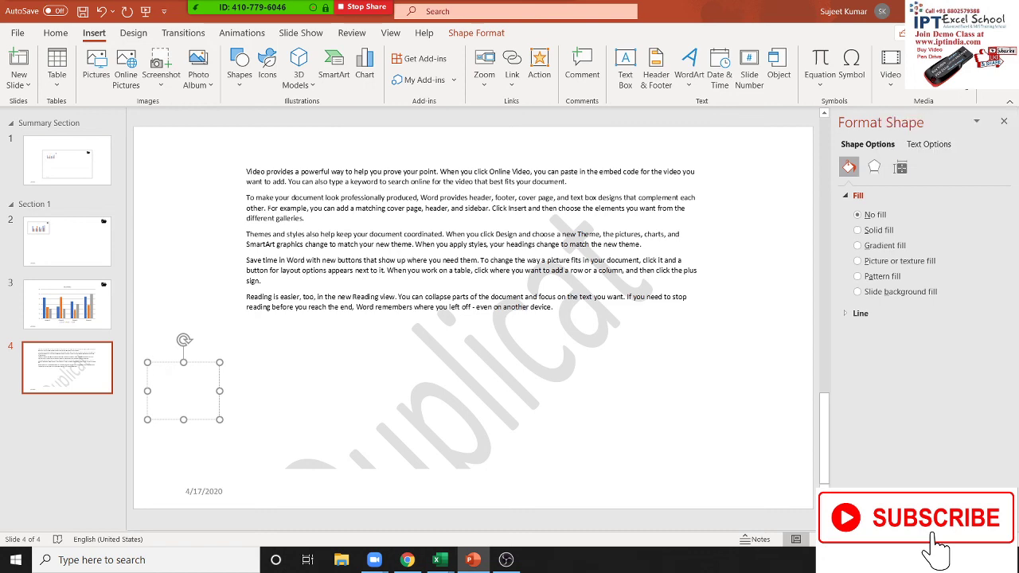
pyautogui.click(437, 559)
pyautogui.click(436, 560)
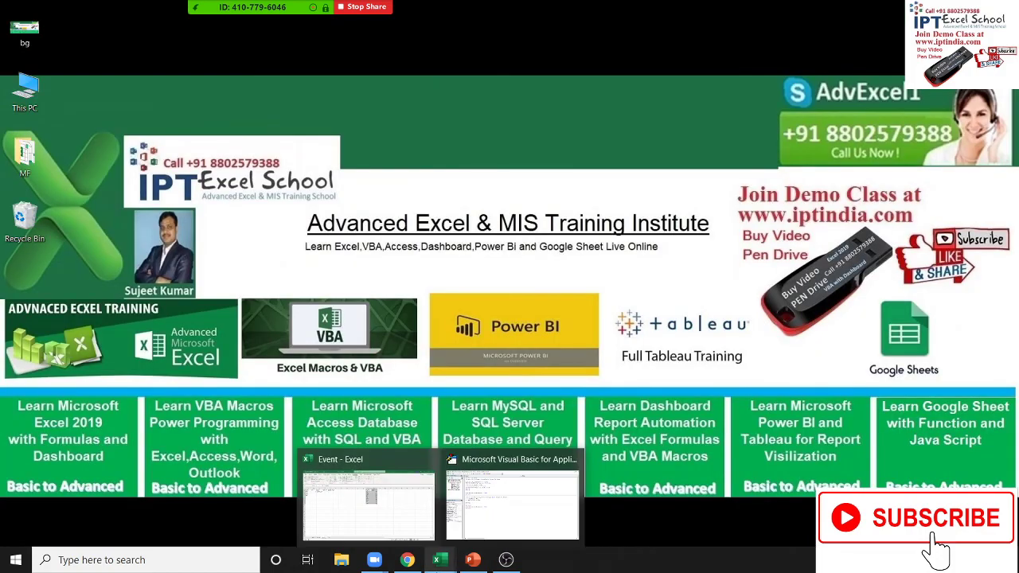